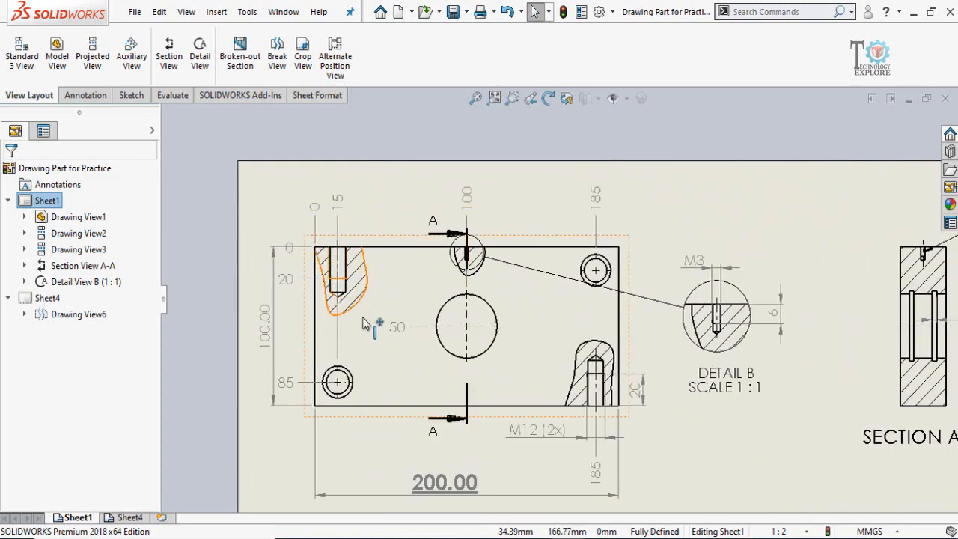
# Examine the finished drawing sheet's broken-out sections, Detail B, Section A-A, tapped-hole callouts and overall dimensions
pyautogui.scroll(3, 528, 353)
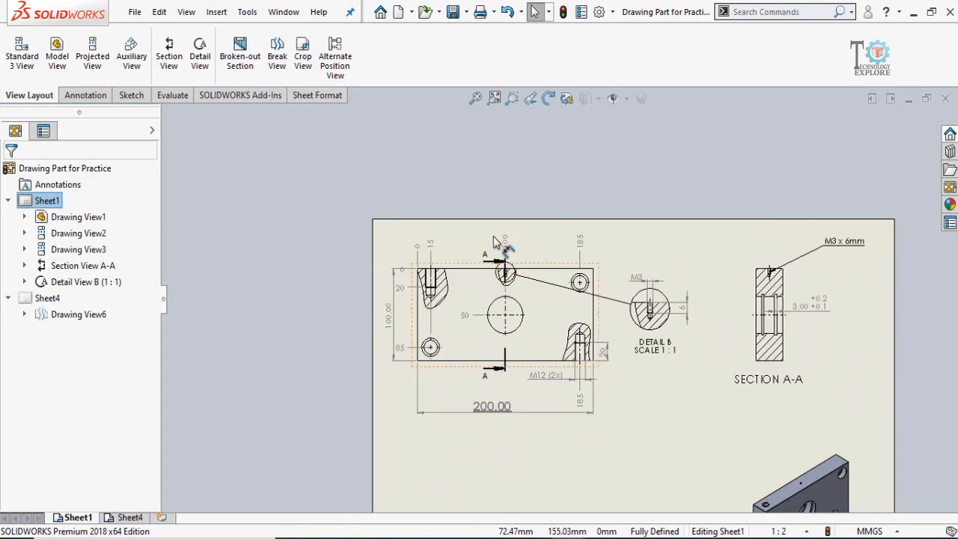
pyautogui.click(507, 277)
pyautogui.scroll(-2, 857, 362)
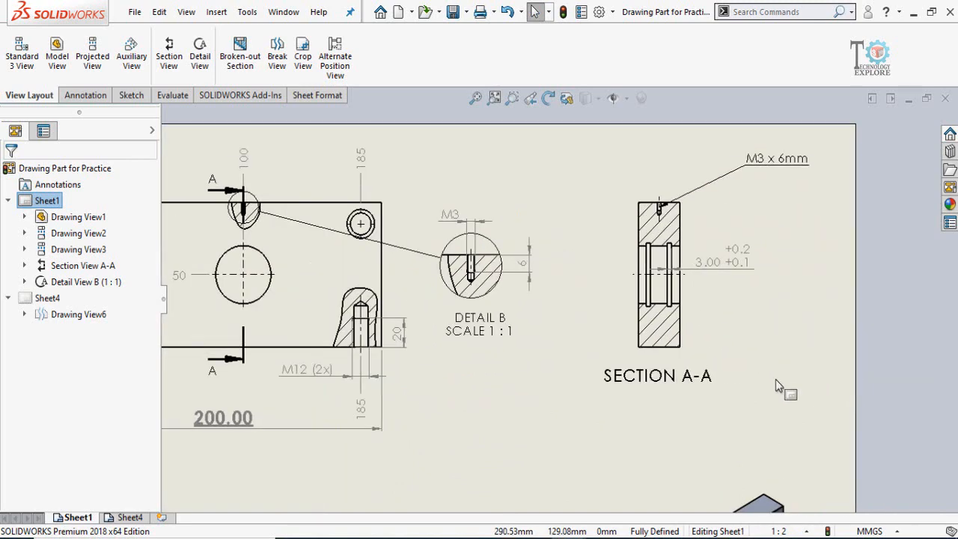
pyautogui.moveTo(494, 345)
pyautogui.mouseDown(button='middle')
pyautogui.moveTo(622, 390)
pyautogui.moveTo(630, 408)
pyautogui.mouseUp(button='middle')
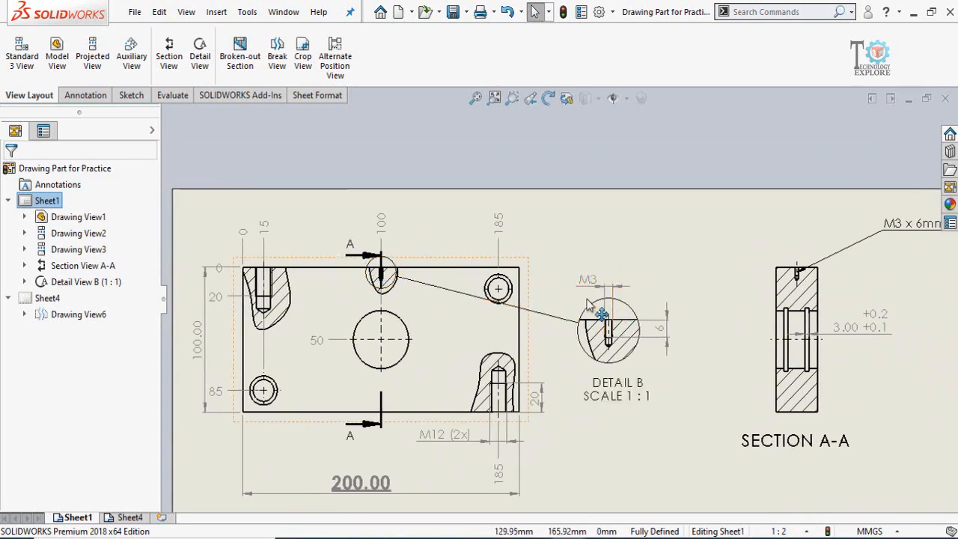
pyautogui.scroll(-3, 396, 378)
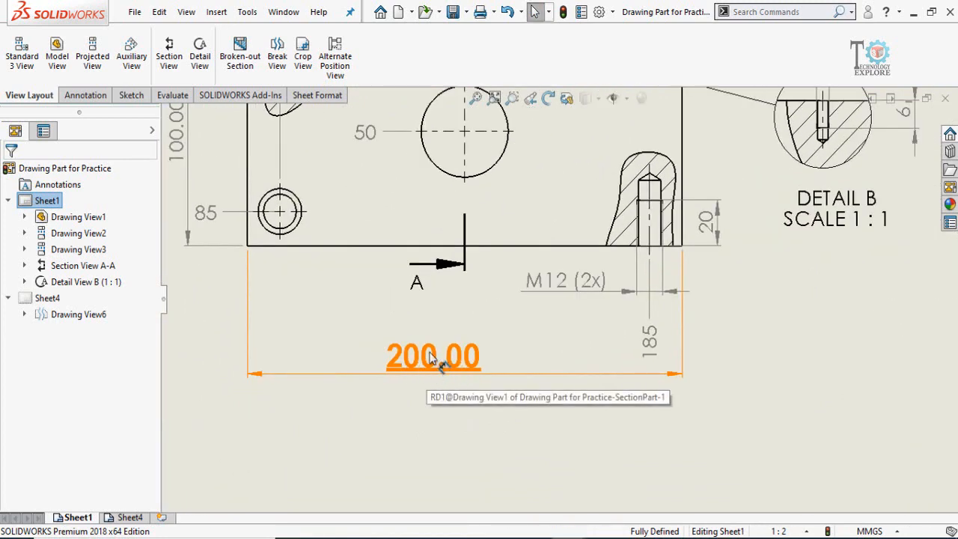
pyautogui.scroll(5, 559, 315)
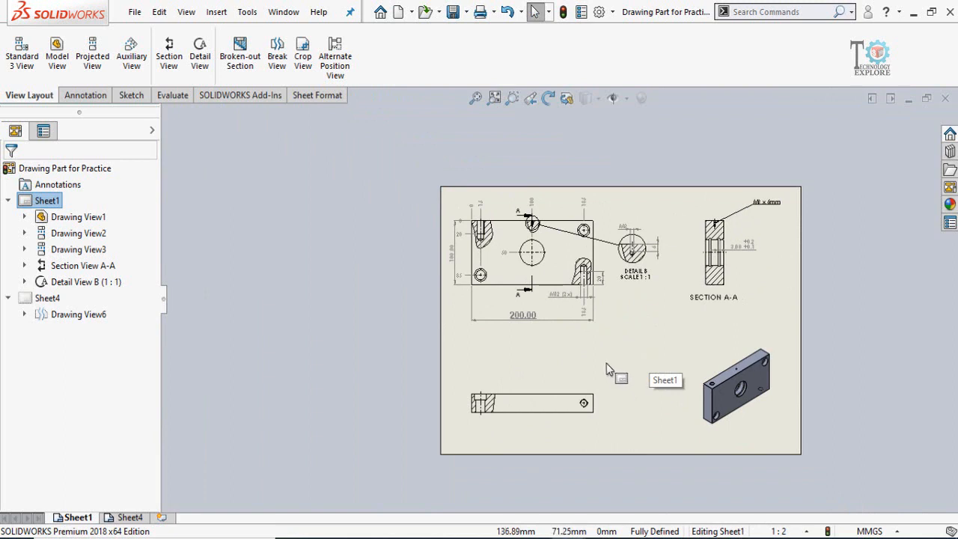
pyautogui.scroll(-1, 594, 367)
pyautogui.scroll(-2, 594, 364)
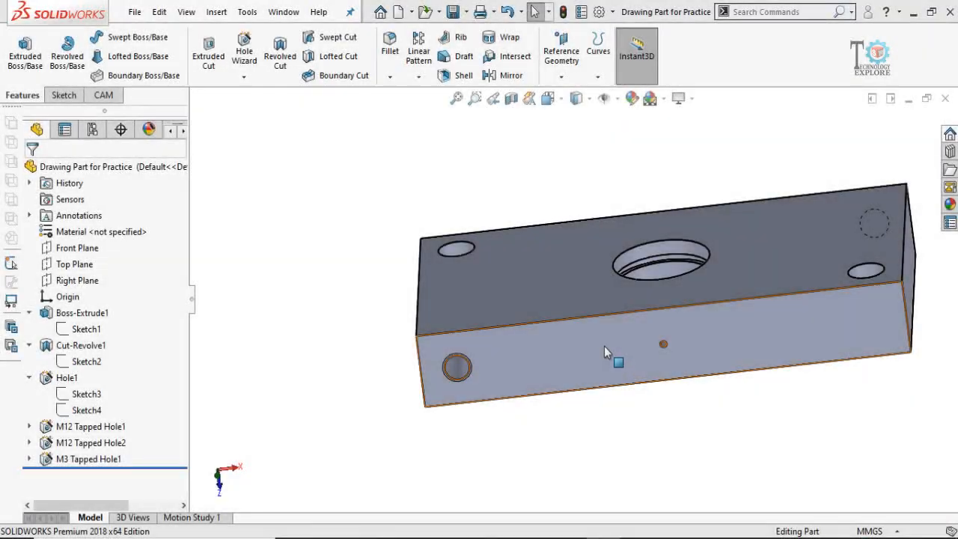
# Inspect the 3D part from several angles, including its side holes, corner holes and grooved central bore
pyautogui.moveTo(605, 346); pyautogui.dragTo(599, 455, button='middle')
pyautogui.scroll(6, 600, 454)
pyautogui.scroll(-5, 706, 248)
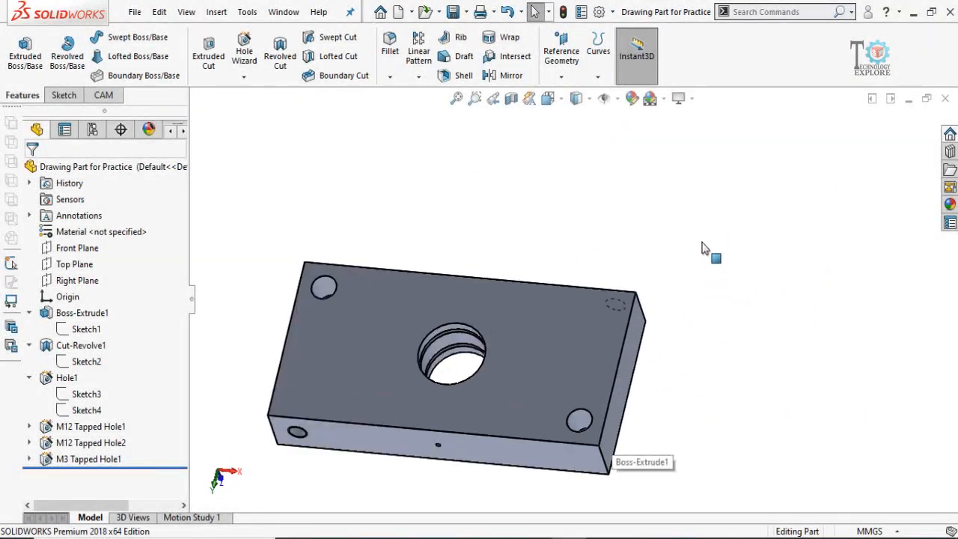
pyautogui.scroll(3, 485, 378)
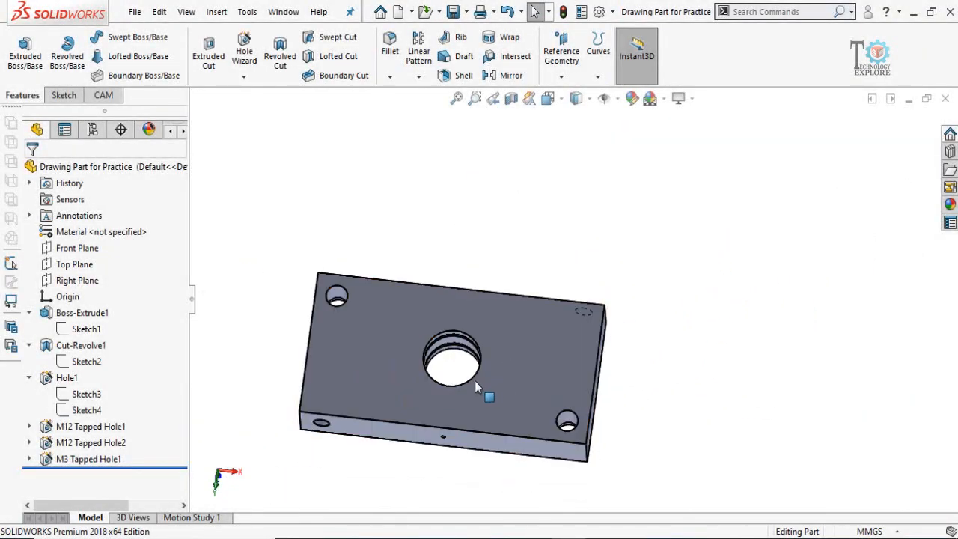
pyautogui.scroll(-2, 445, 354)
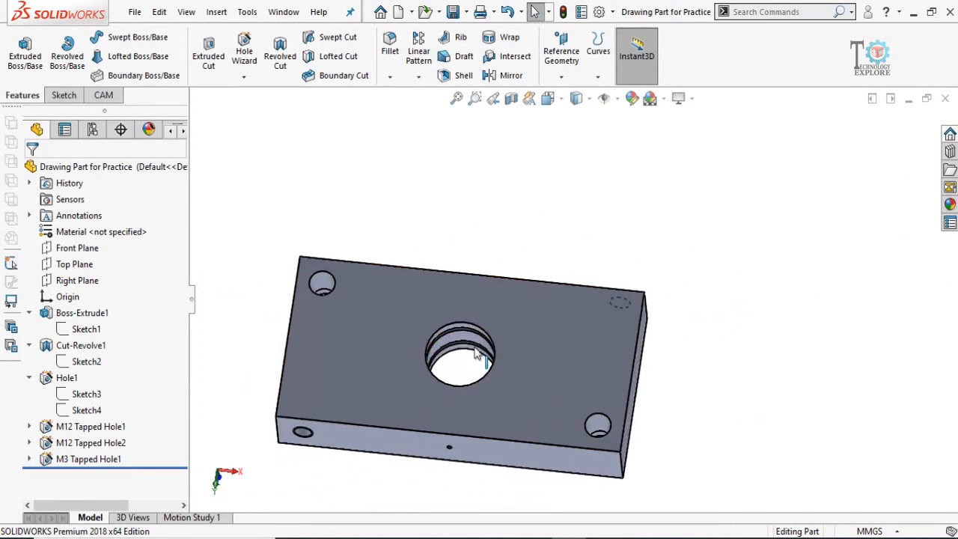
# Create a new document from the Drawing template
pyautogui.click(399, 12)
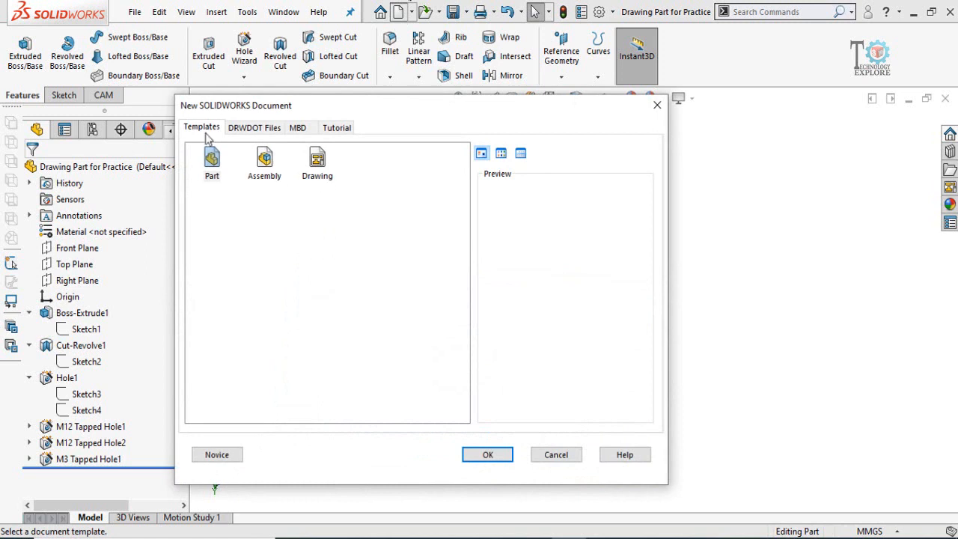
pyautogui.click(320, 176)
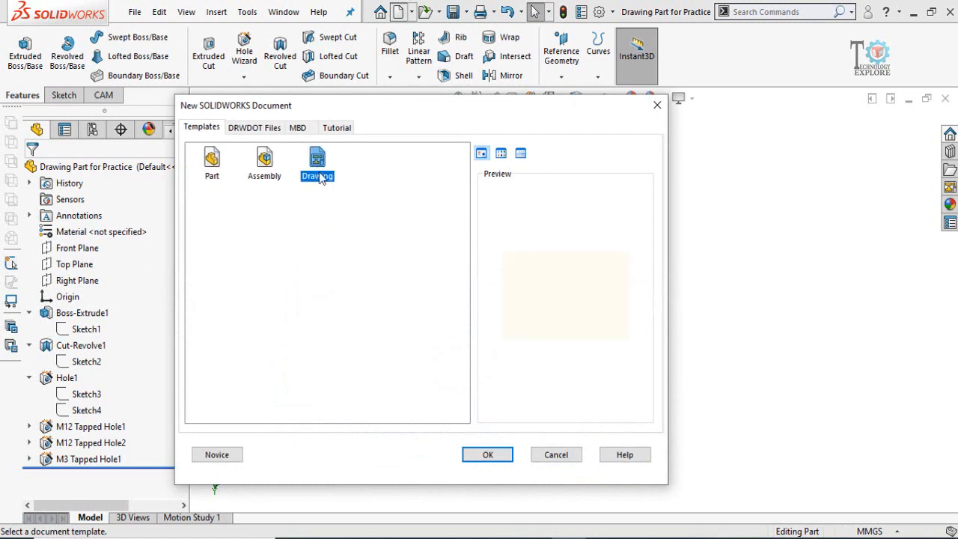
pyautogui.click(486, 455)
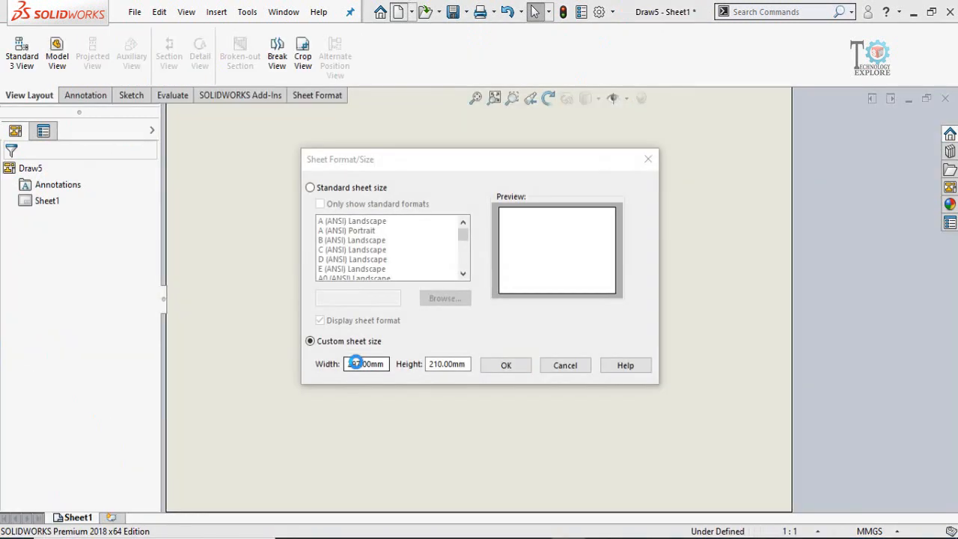
pyautogui.click(310, 188)
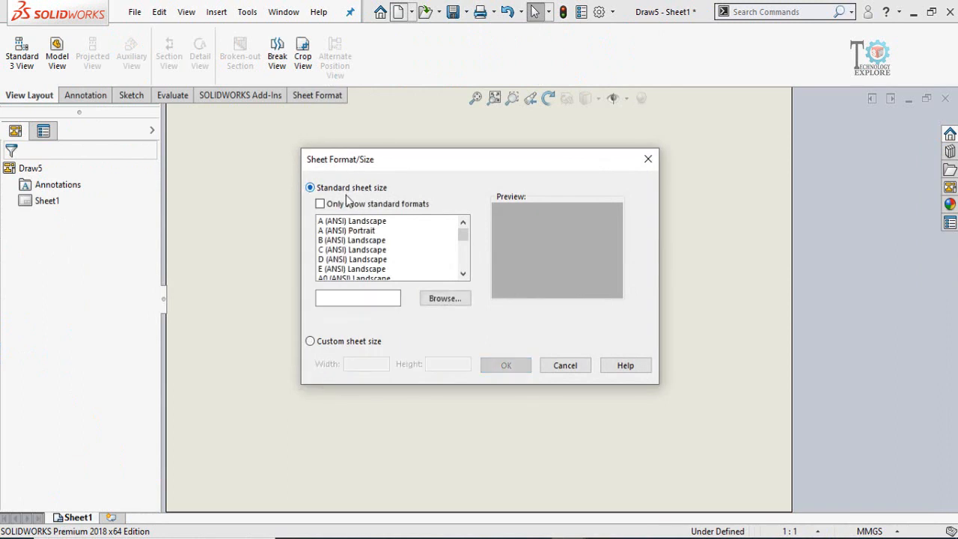
pyautogui.click(369, 260)
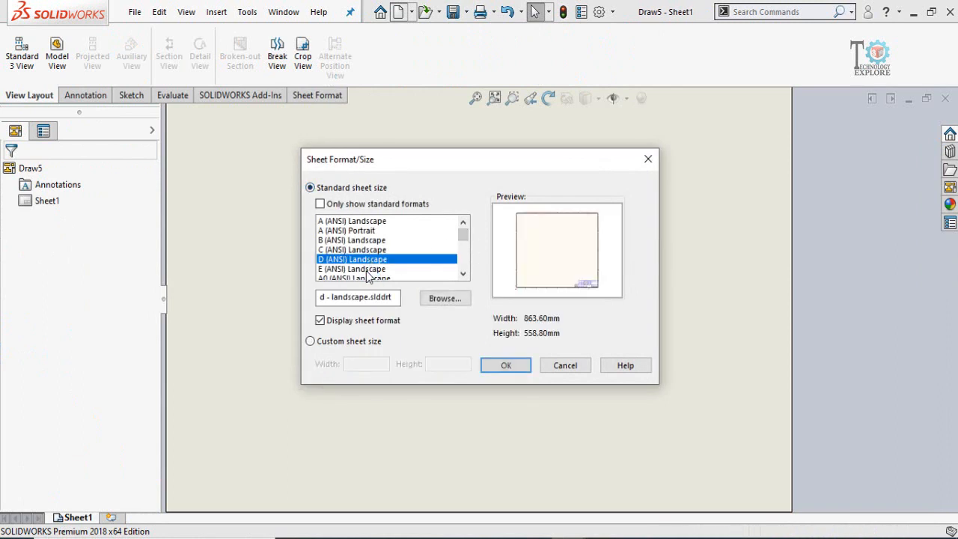
pyautogui.click(366, 269)
pyautogui.moveTo(464, 235); pyautogui.dragTo(465, 240)
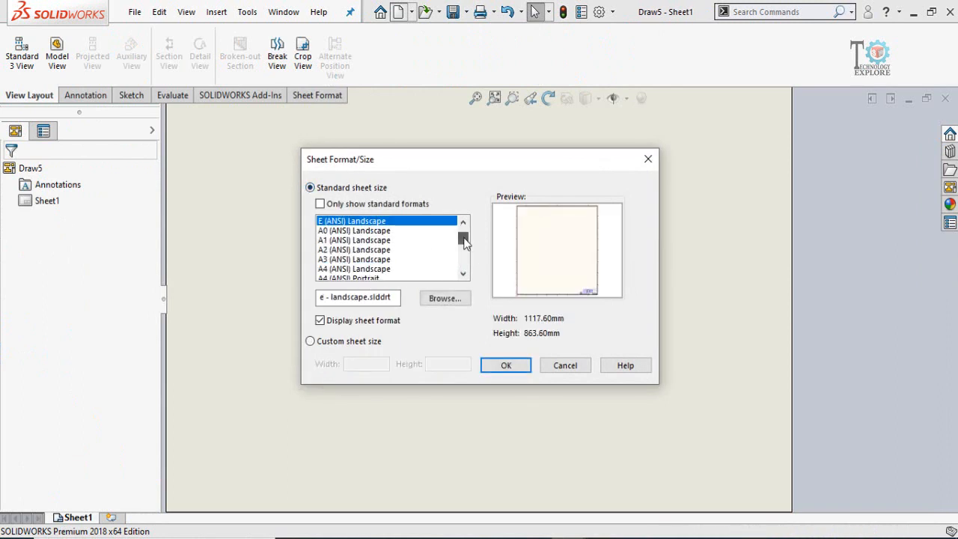
pyautogui.click(379, 269)
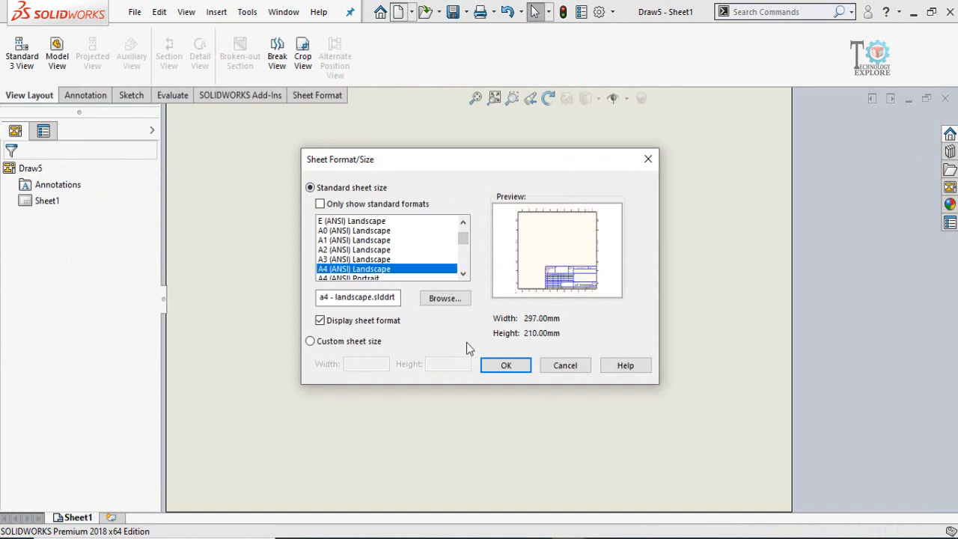
# Use a custom sheet size of 297 mm width by 210 mm height for the new drawing
pyautogui.click(311, 341)
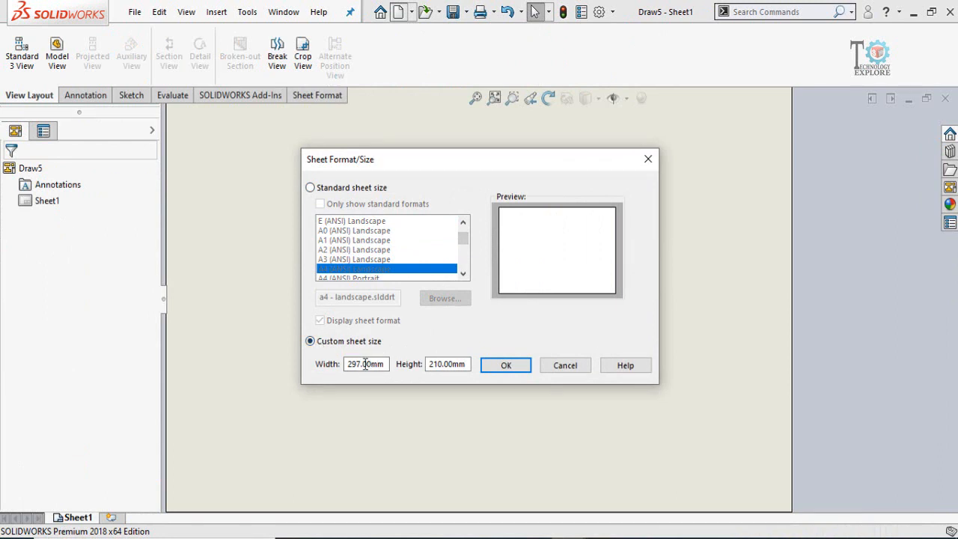
pyautogui.click(500, 366)
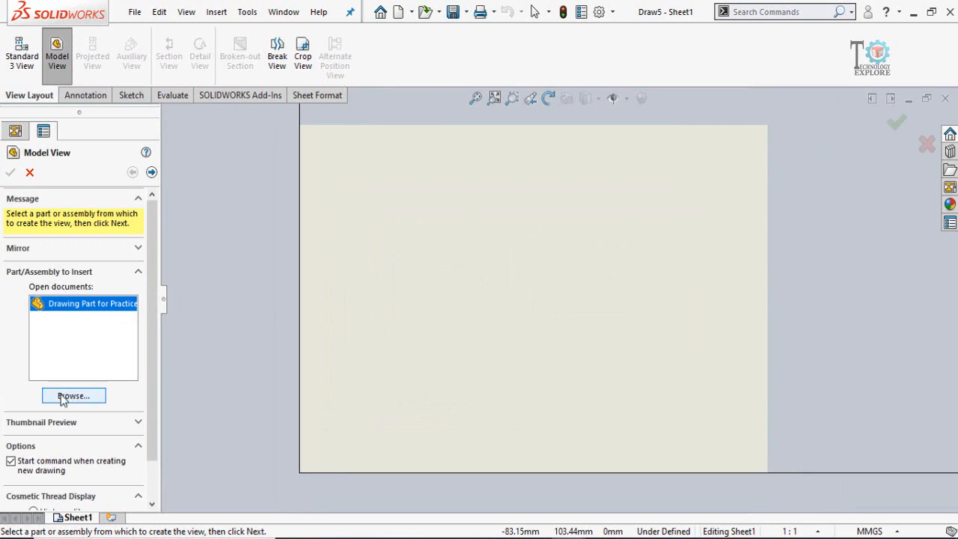
# Choose Drawing Part for Practice as the model view's source and set its orientation to Front
pyautogui.doubleClick(60, 305)
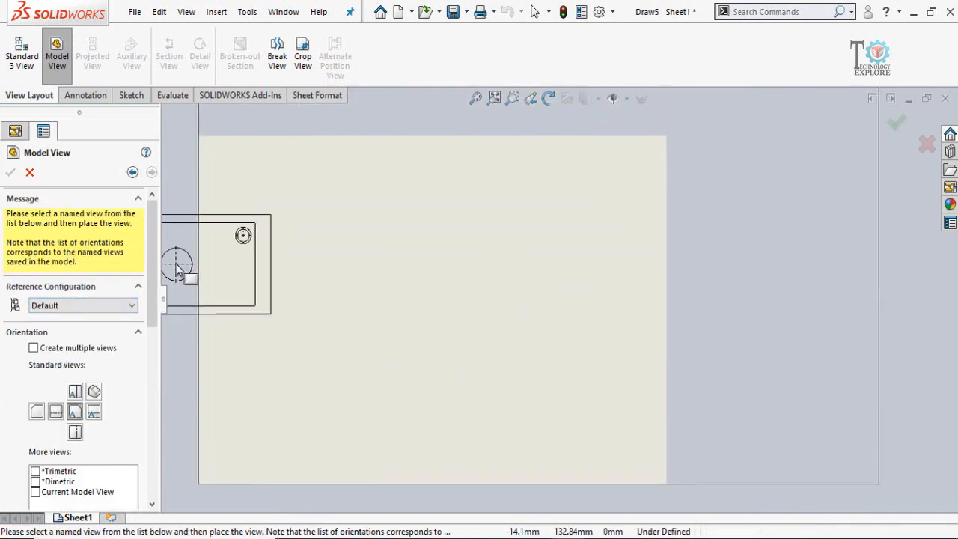
pyautogui.scroll(-2, 153, 269)
pyautogui.scroll(-1, 153, 270)
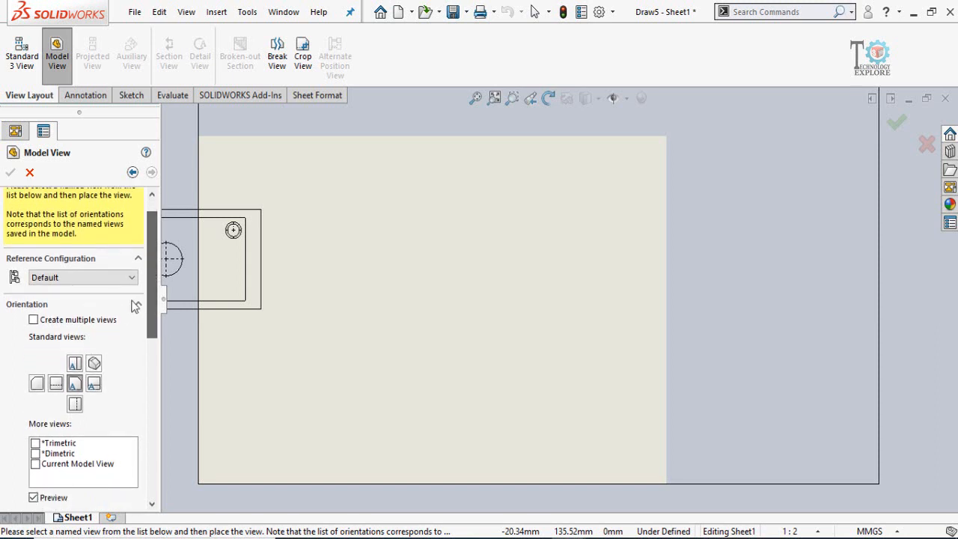
pyautogui.scroll(-4, 75, 314)
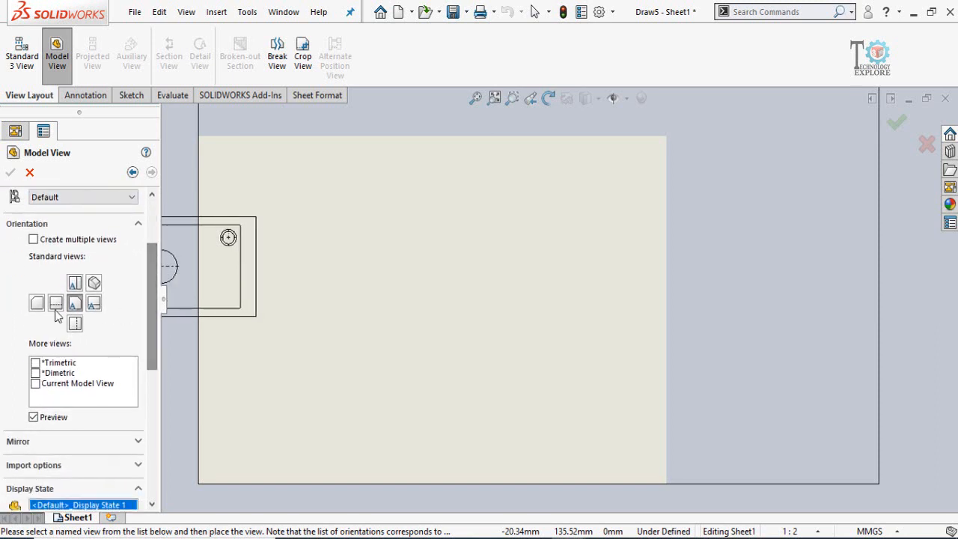
pyautogui.click(56, 303)
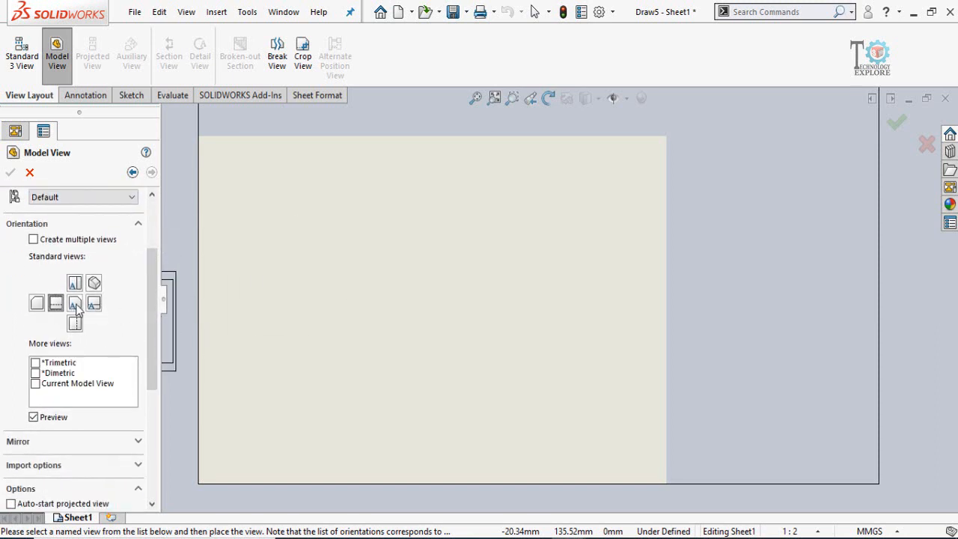
pyautogui.click(77, 306)
pyautogui.scroll(-3, 149, 343)
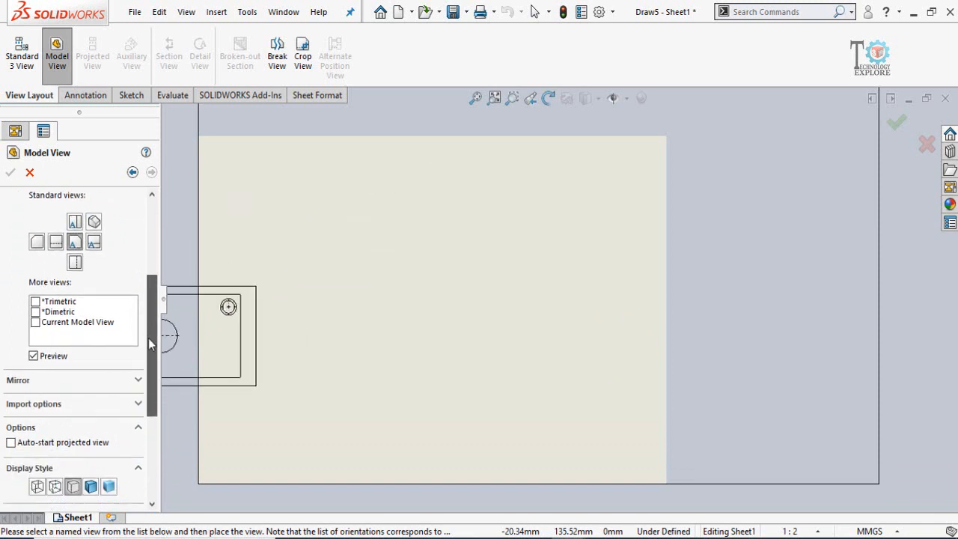
pyautogui.moveTo(149, 343); pyautogui.dragTo(149, 404)
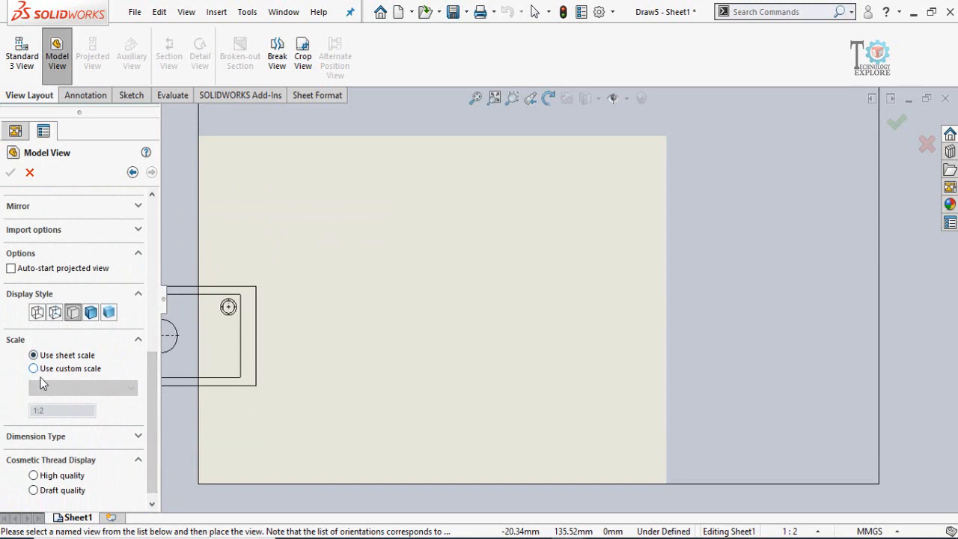
pyautogui.click(91, 312)
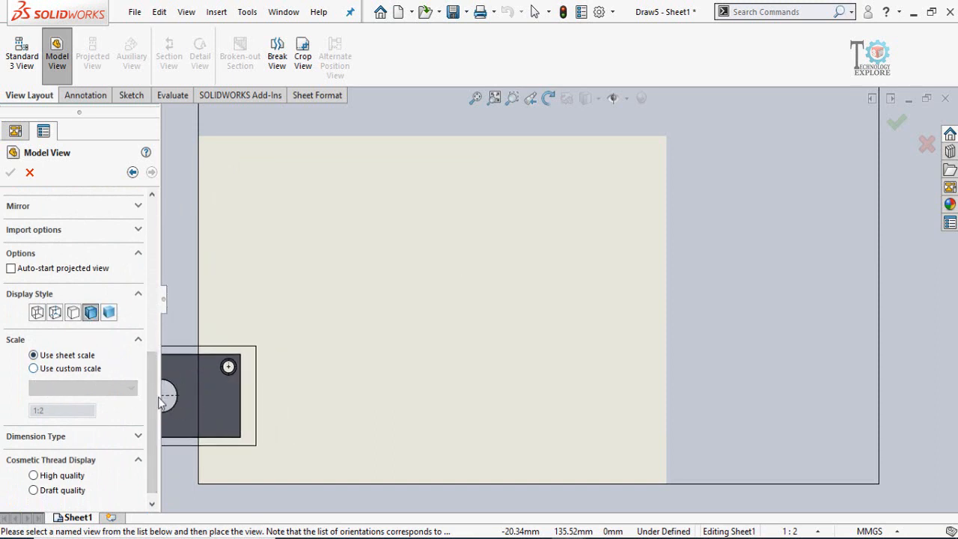
pyautogui.moveTo(157, 396); pyautogui.dragTo(156, 364)
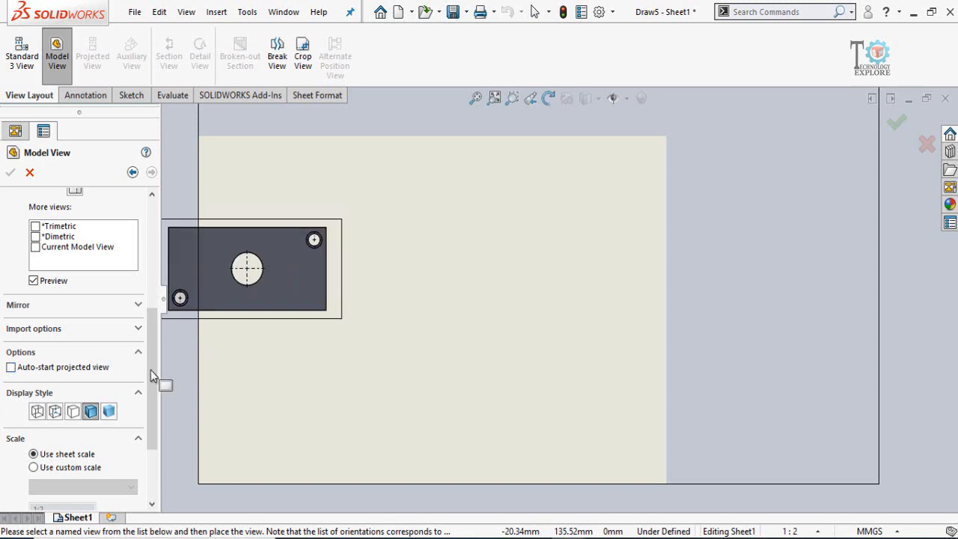
pyautogui.click(73, 411)
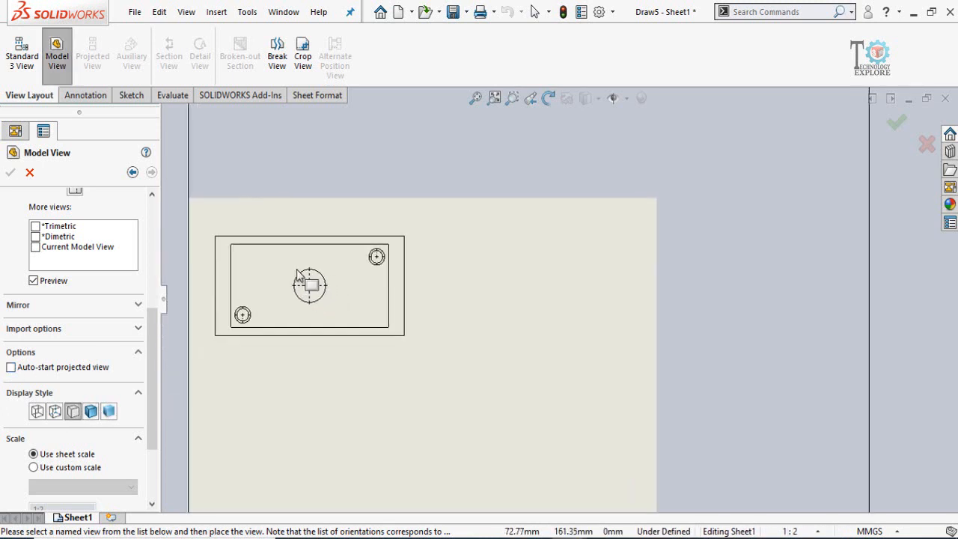
# Place the front view in the upper-left area of the sheet and finish the model view
pyautogui.moveTo(302, 280); pyautogui.dragTo(277, 344, button='middle')
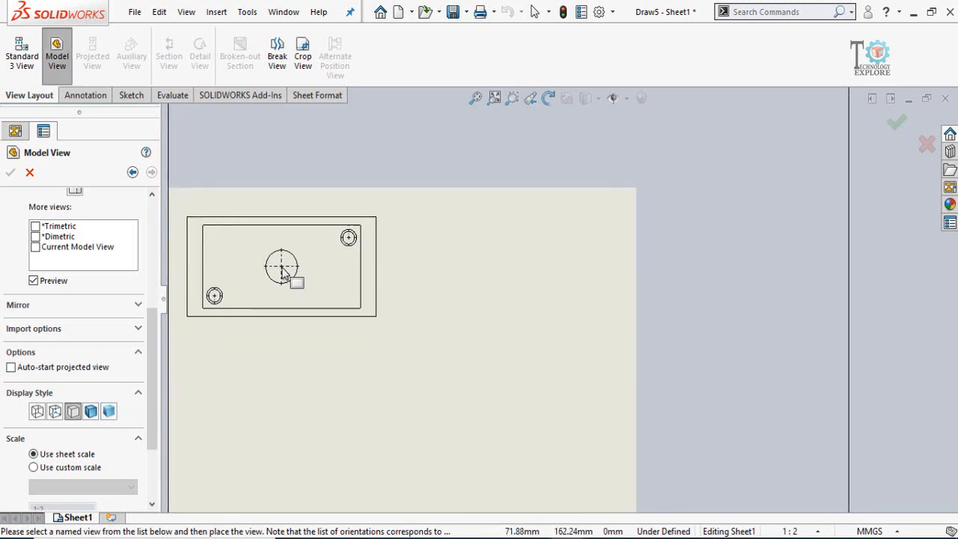
pyautogui.click(279, 268)
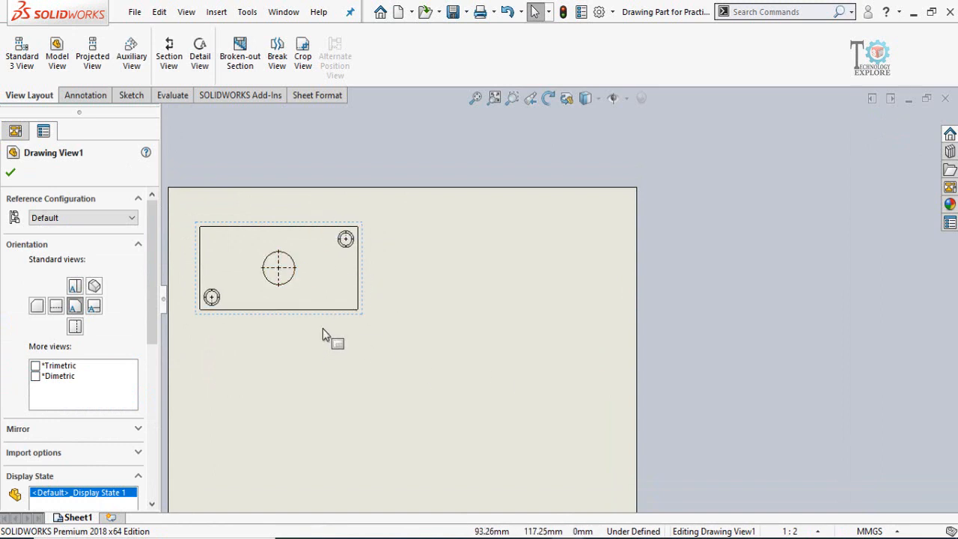
pyautogui.click(10, 173)
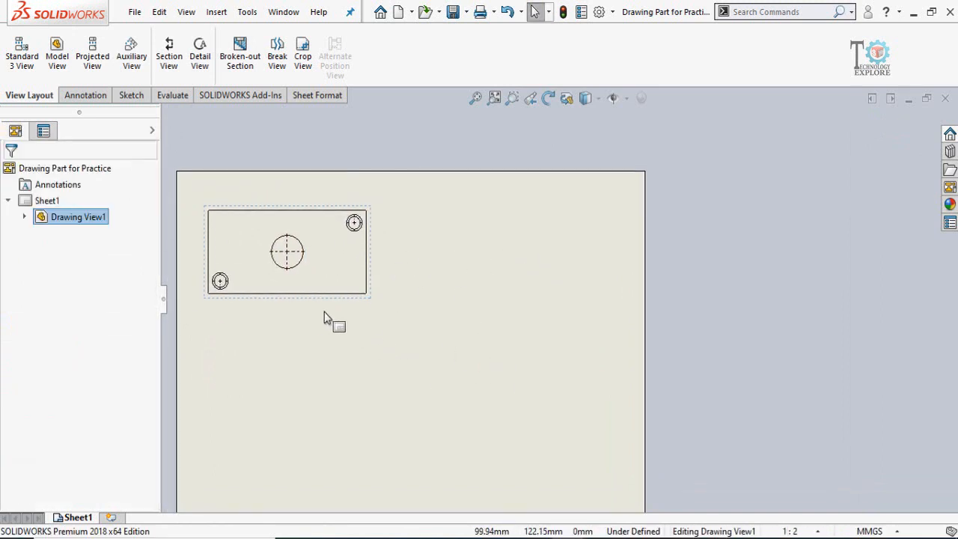
# Project a view from the front view and place it directly below, near the sheet's lower edge
pyautogui.scroll(3, 312, 312)
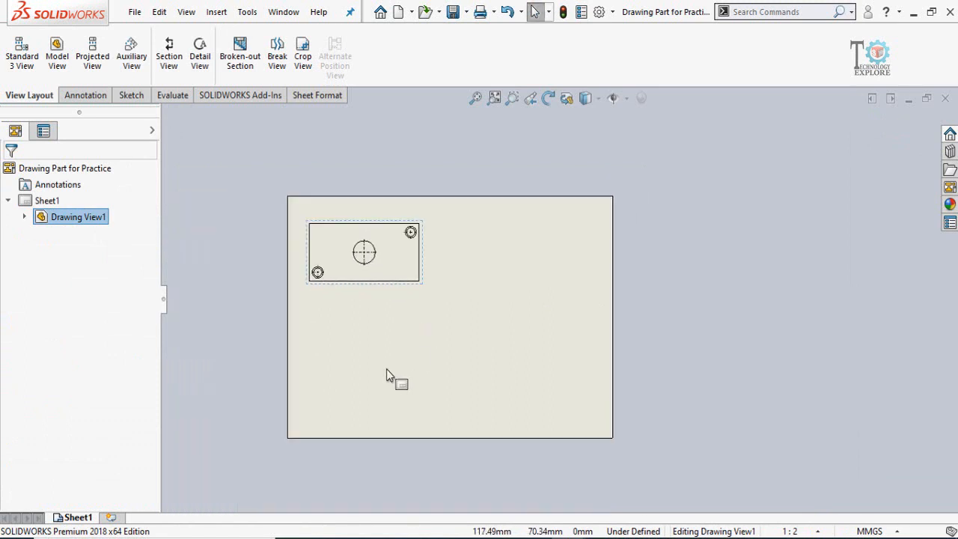
pyautogui.click(307, 294)
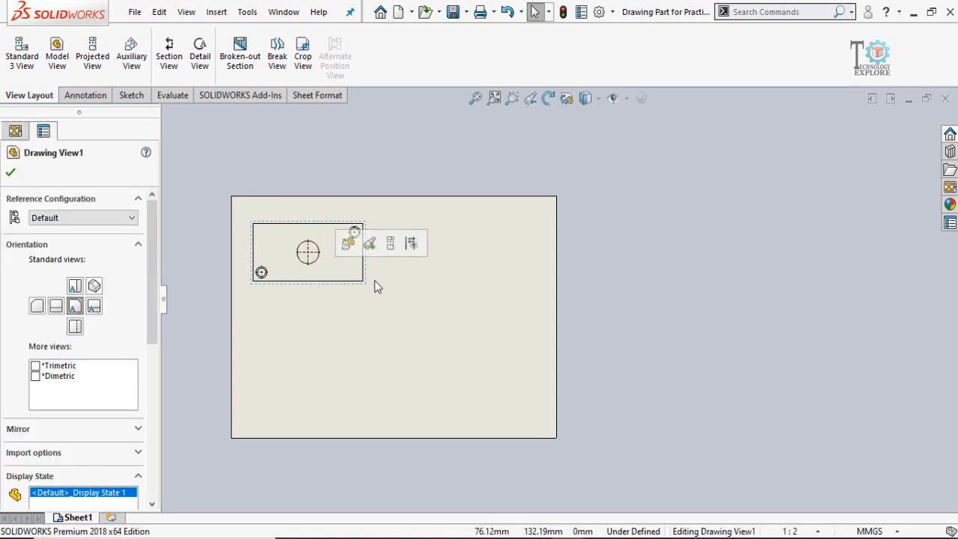
pyautogui.click(391, 245)
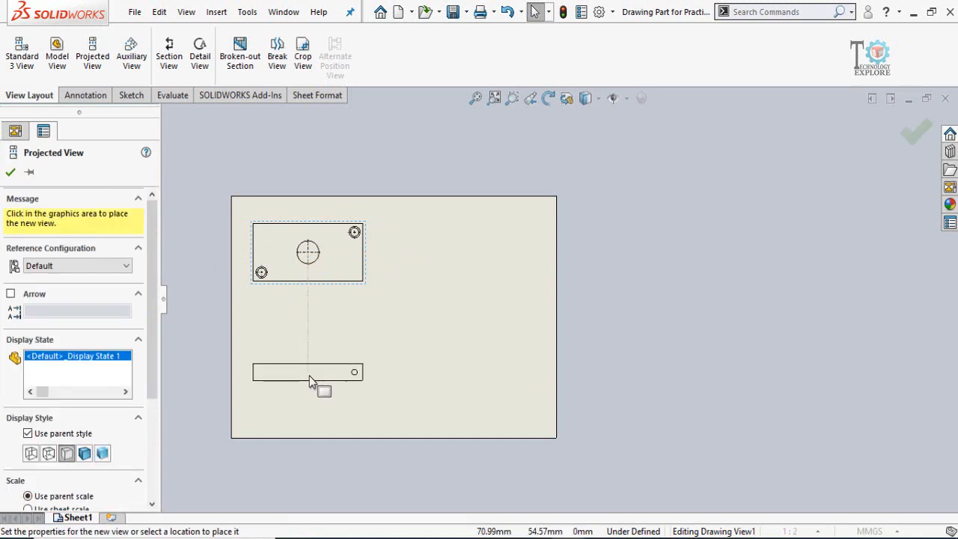
pyautogui.click(312, 383)
pyautogui.press('Escape')
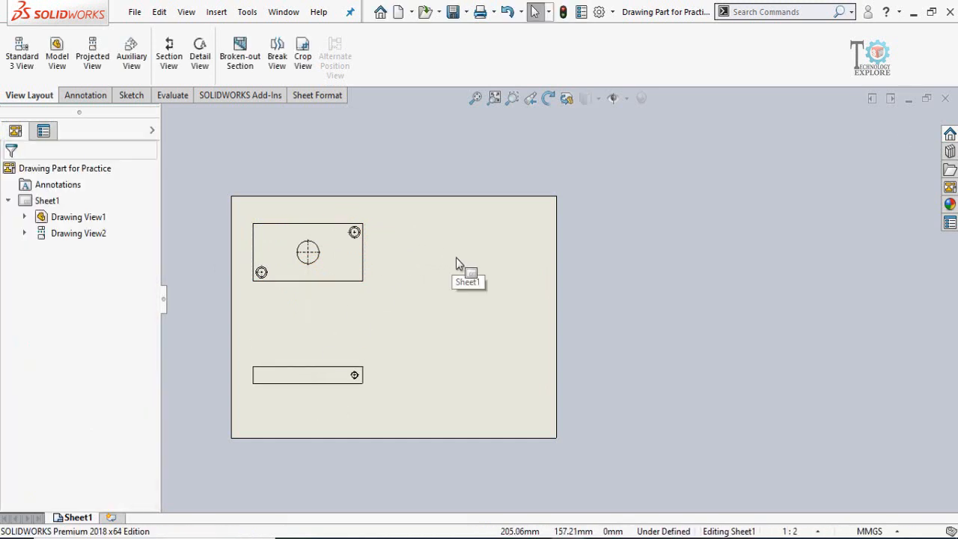
# Project an isometric view from the front view and move it into the sheet's lower-right area
pyautogui.moveTo(393, 348)
pyautogui.mouseDown(button='middle')
pyautogui.moveTo(367, 347)
pyautogui.moveTo(388, 350)
pyautogui.moveTo(387, 333)
pyautogui.mouseUp(button='middle')
pyautogui.click(307, 282)
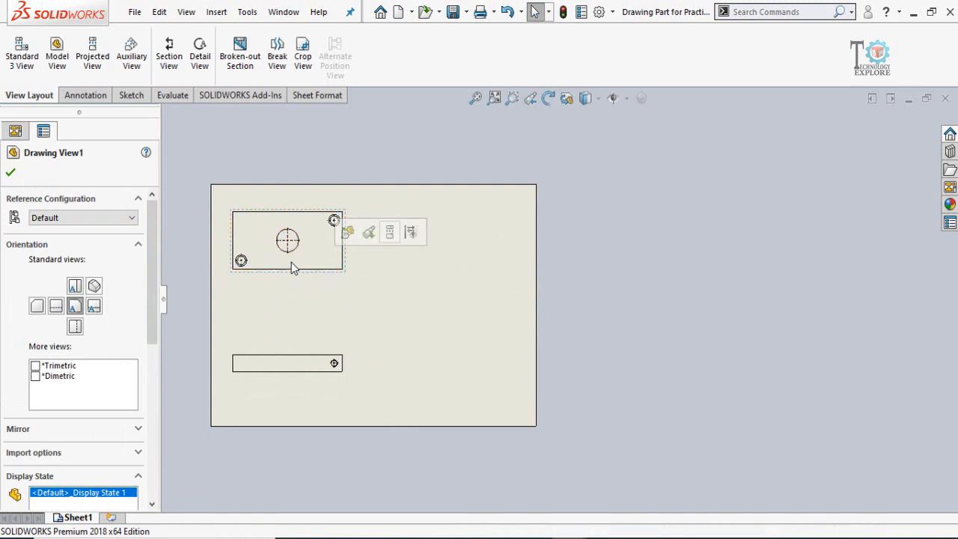
pyautogui.click(389, 236)
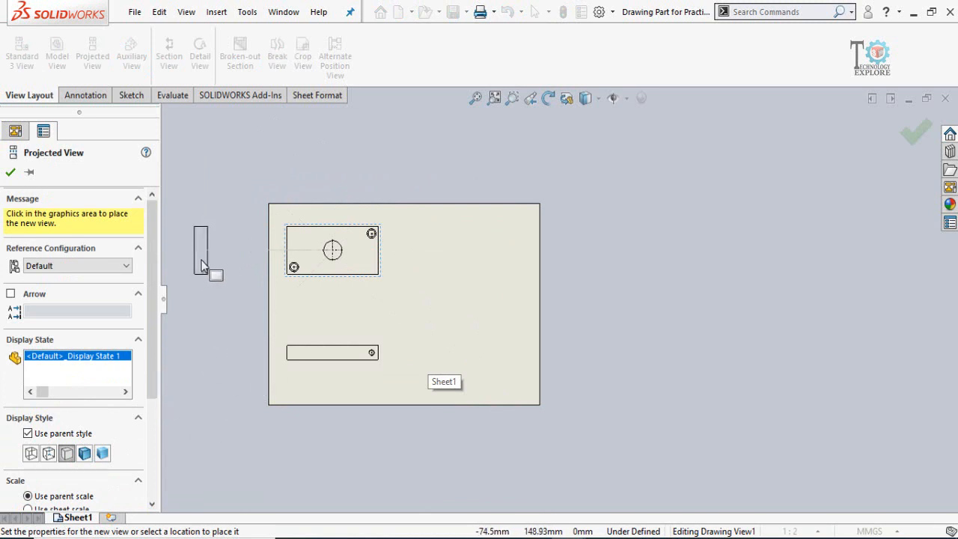
pyautogui.click(468, 251)
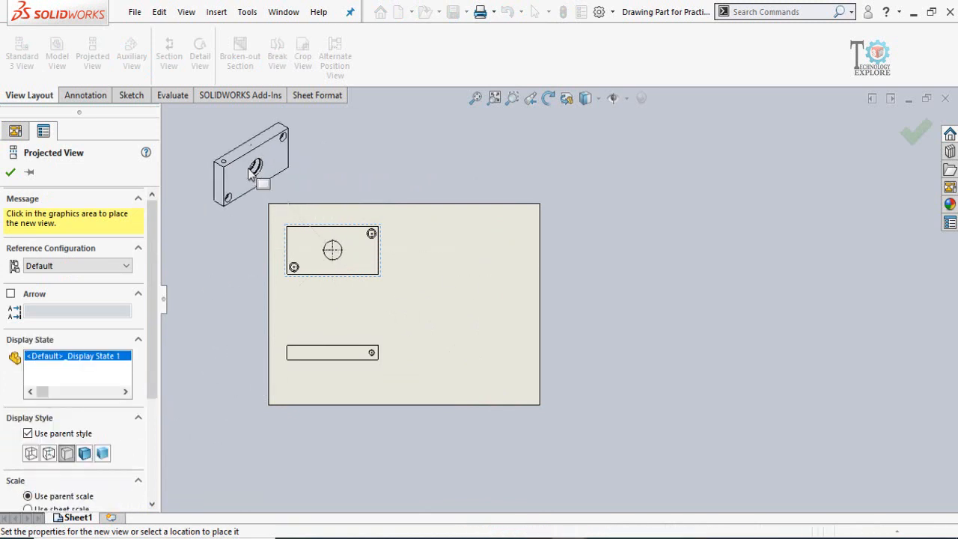
pyautogui.click(253, 176)
pyautogui.scroll(1, 588, 432)
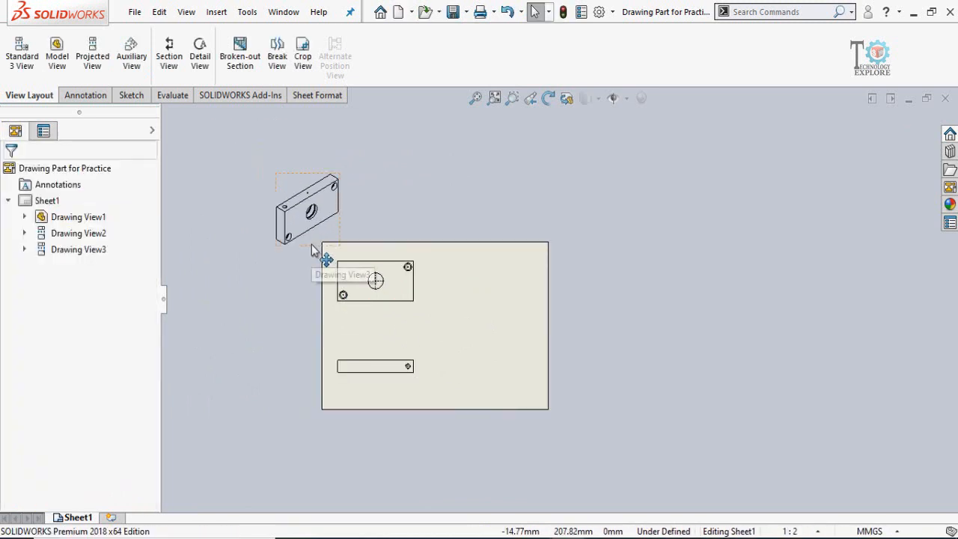
pyautogui.moveTo(313, 250); pyautogui.dragTo(505, 398)
pyautogui.scroll(-2, 442, 363)
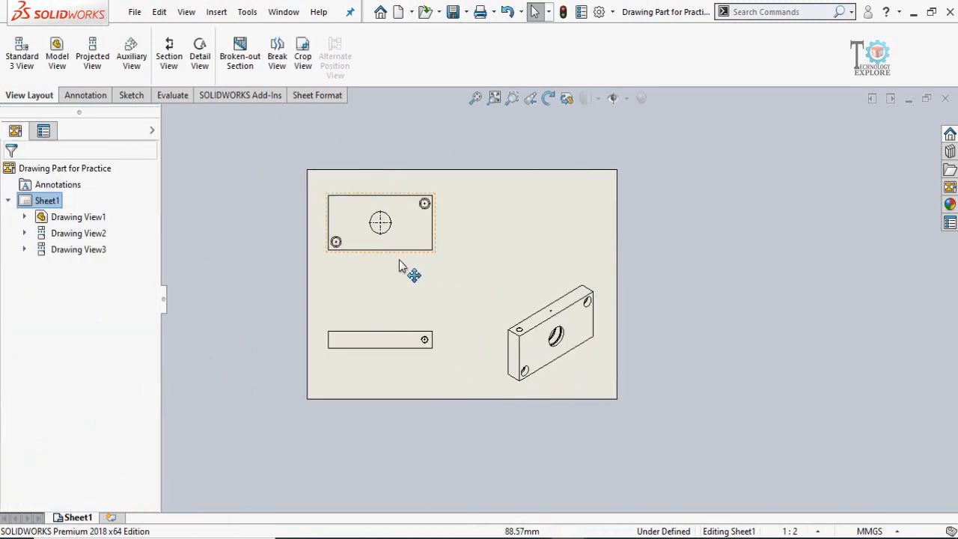
pyautogui.click(400, 263)
pyautogui.click(482, 216)
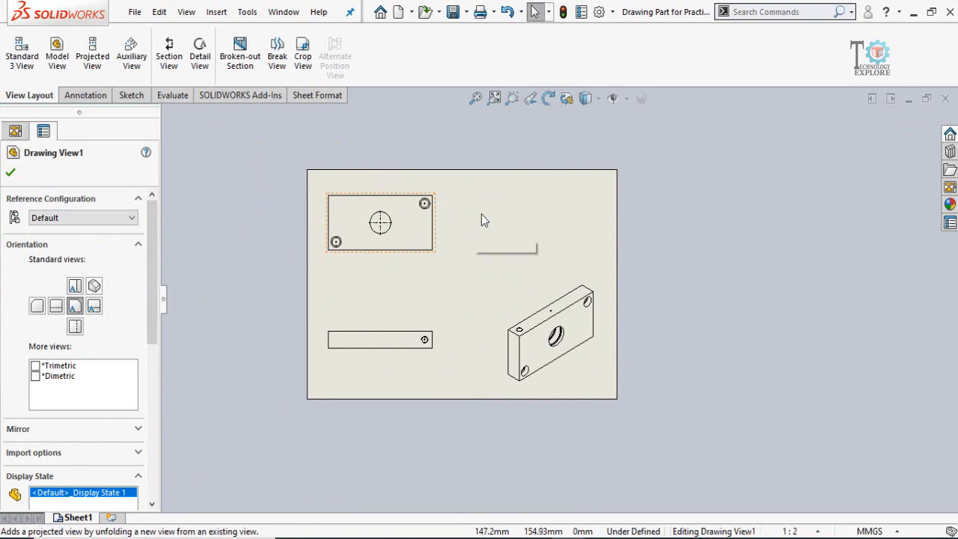
pyautogui.scroll(1, 505, 299)
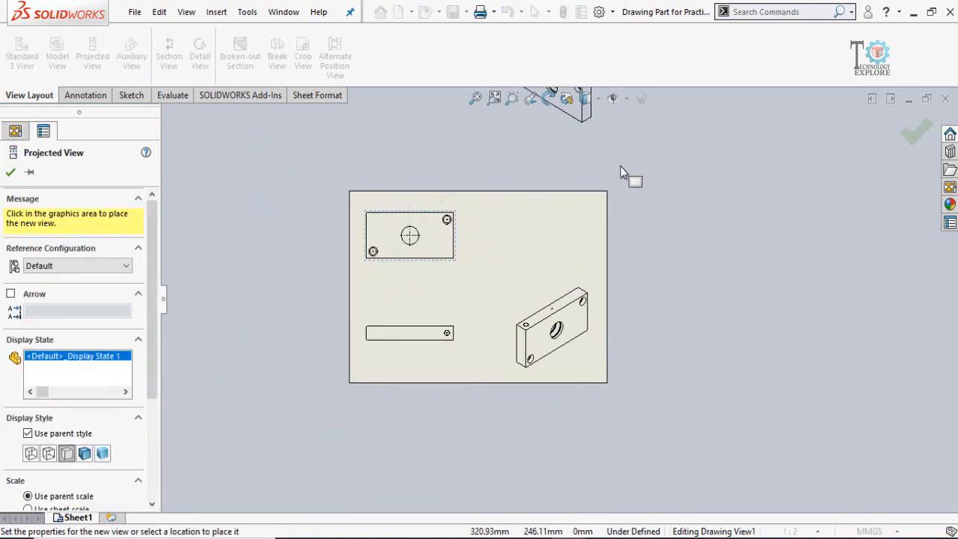
pyautogui.scroll(1, 518, 211)
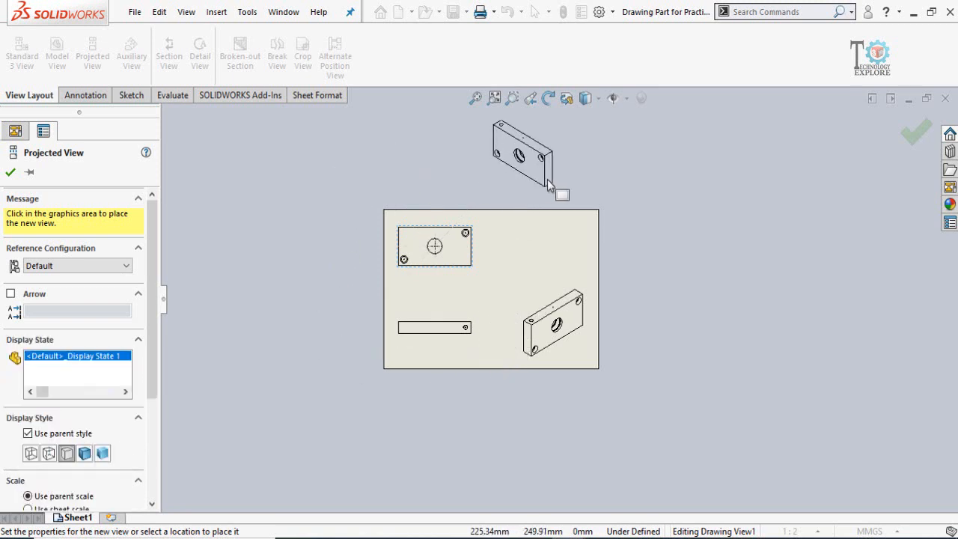
pyautogui.scroll(-2, 534, 217)
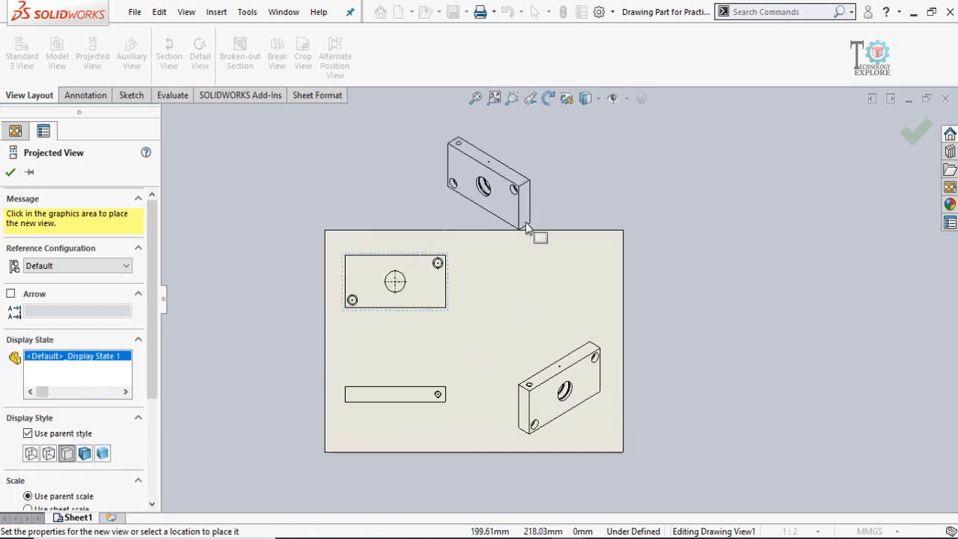
pyautogui.press('Escape')
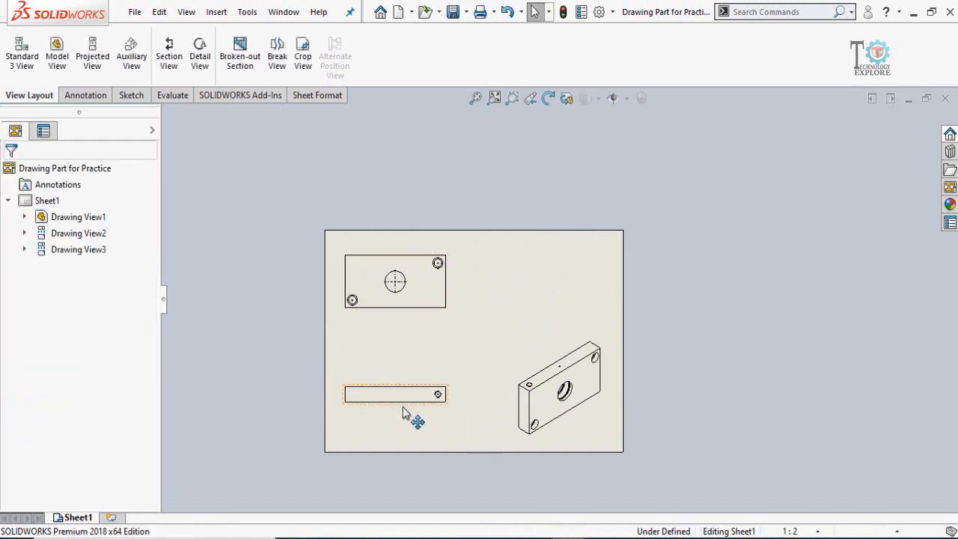
pyautogui.click(404, 407)
pyautogui.click(487, 363)
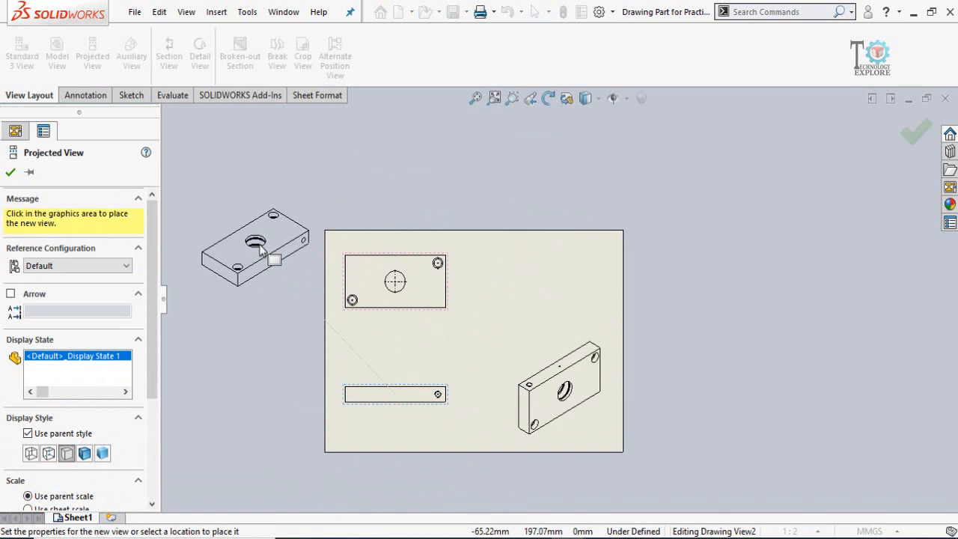
pyautogui.press('Escape')
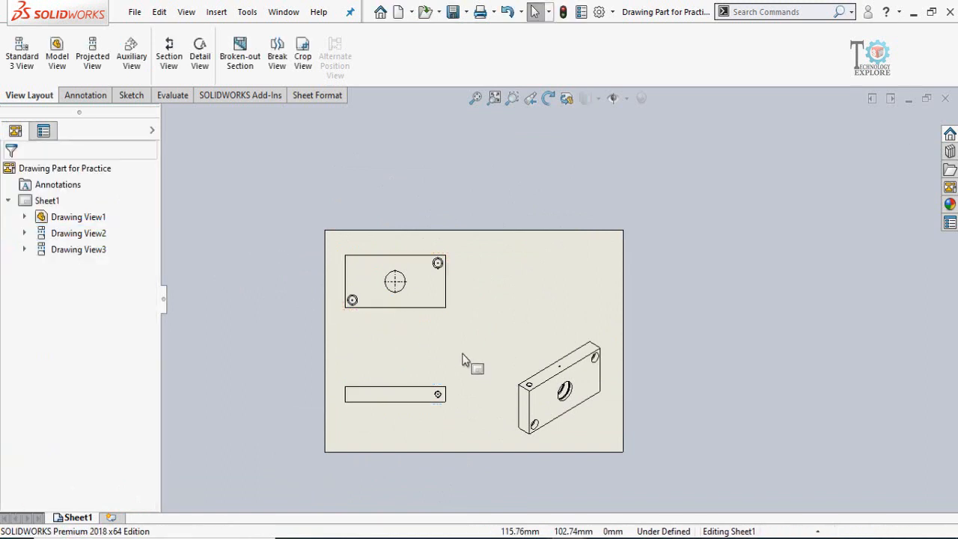
# Start a section view with a vertical cutting line through the centre of the front view's large hole
pyautogui.scroll(-1, 467, 328)
pyautogui.moveTo(474, 322)
pyautogui.mouseDown(button='middle')
pyautogui.moveTo(433, 300)
pyautogui.moveTo(415, 344)
pyautogui.mouseUp(button='middle')
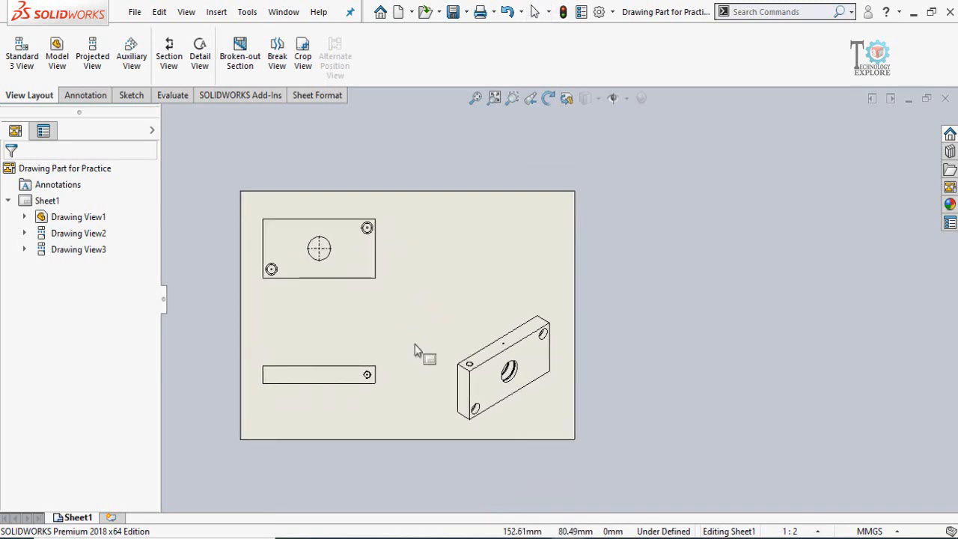
pyautogui.scroll(-3, 363, 246)
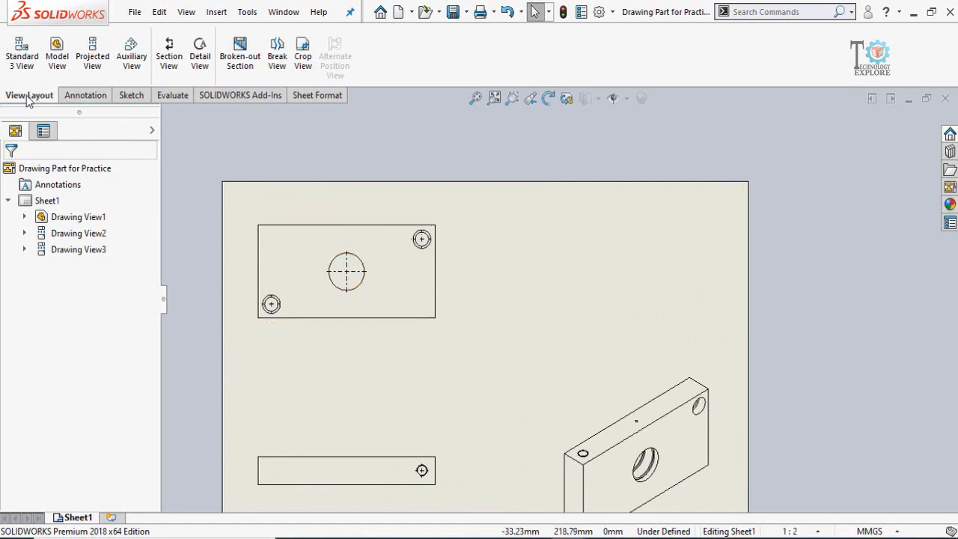
pyautogui.click(168, 75)
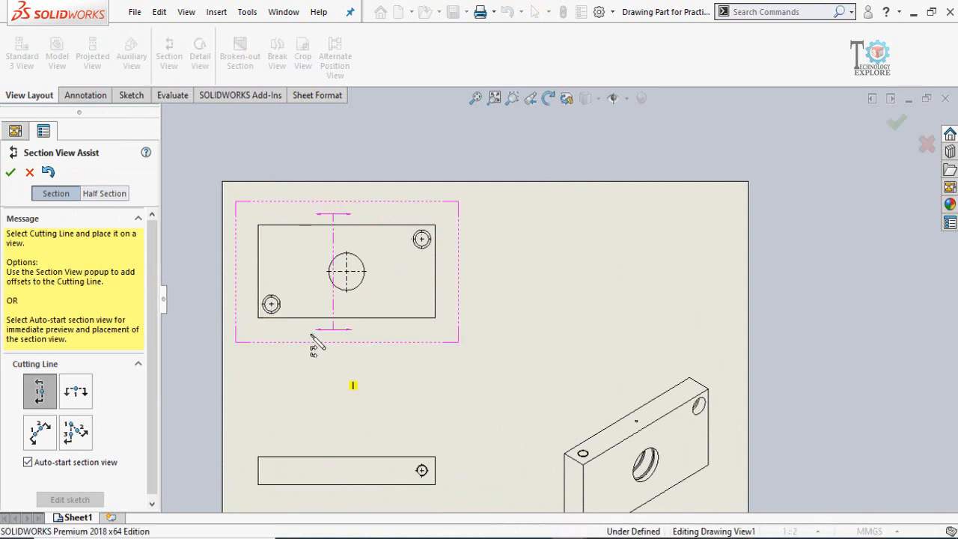
pyautogui.moveTo(312, 335); pyautogui.dragTo(276, 280, button='middle')
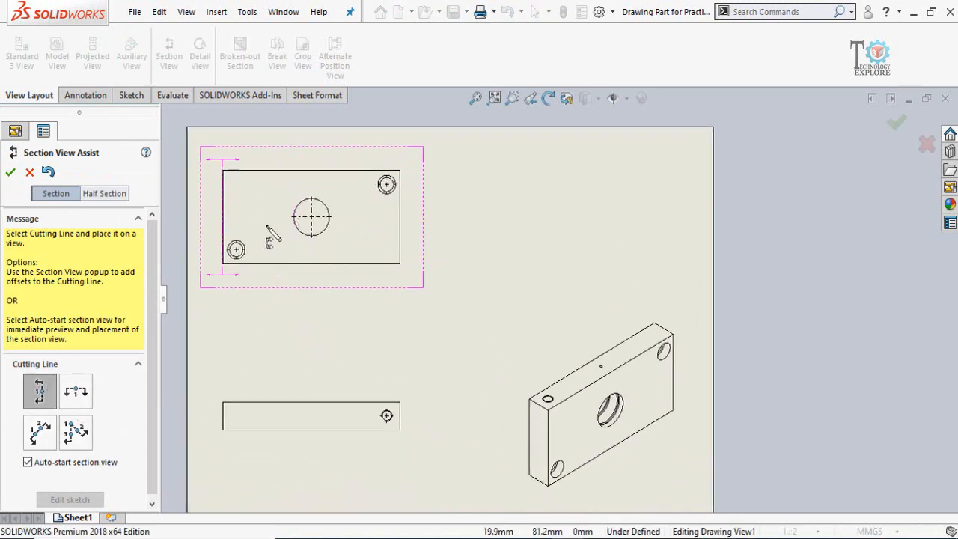
pyautogui.click(89, 391)
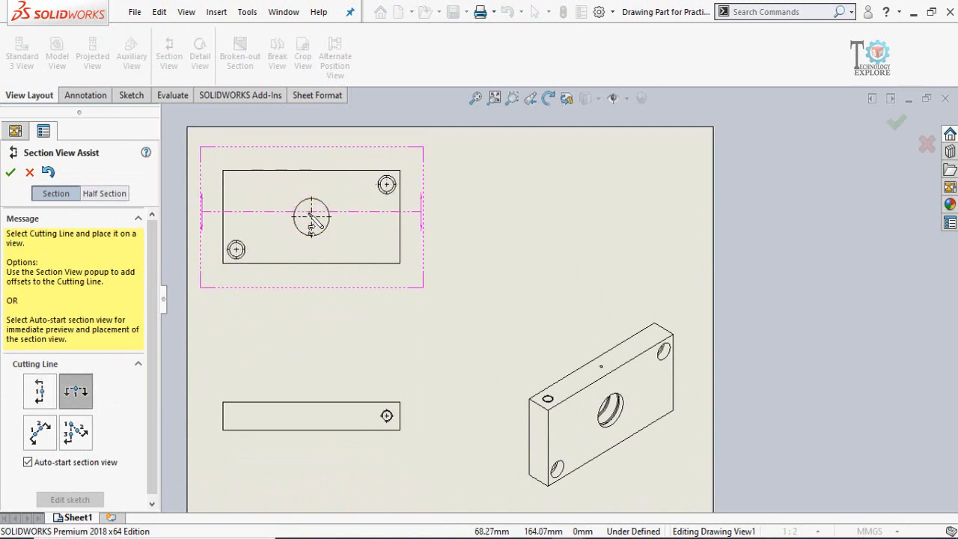
pyautogui.click(42, 391)
pyautogui.scroll(-2, 339, 255)
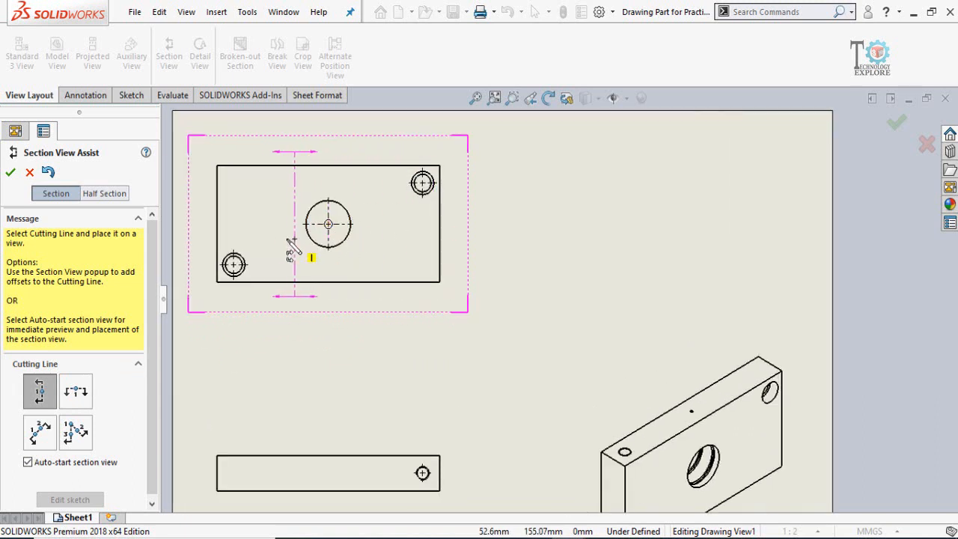
pyautogui.click(328, 258)
# Flip the section's viewing direction and place section view A-A to the right of the front view
pyautogui.scroll(3, 519, 271)
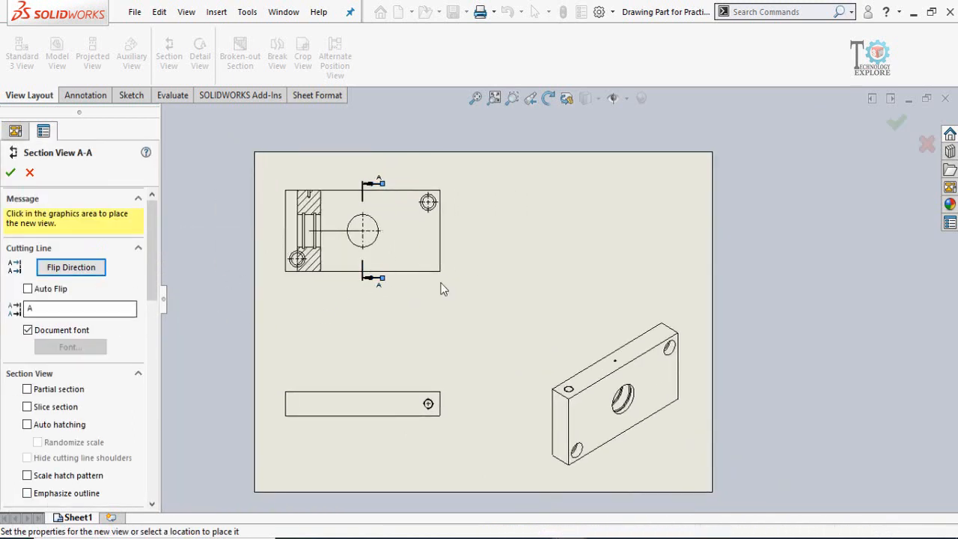
pyautogui.scroll(-2, 326, 186)
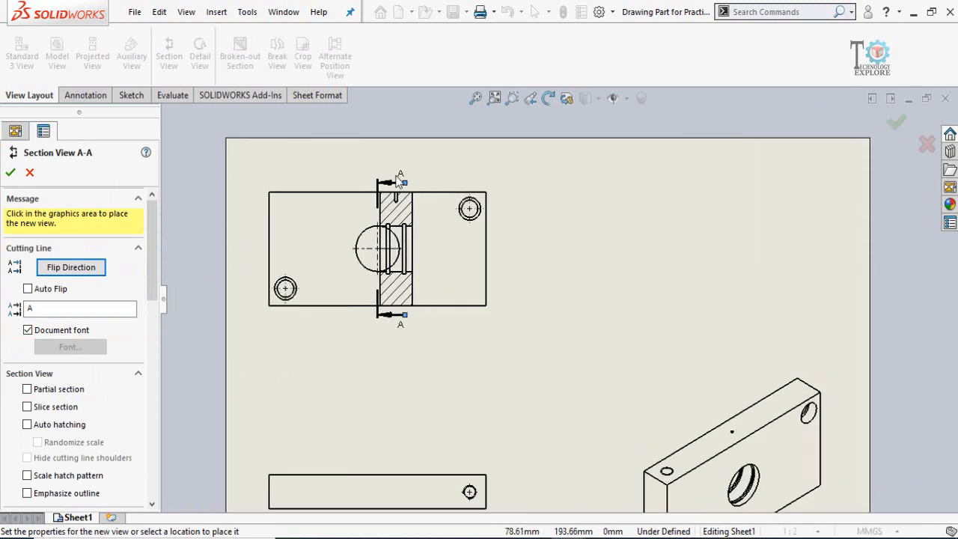
pyautogui.click(56, 267)
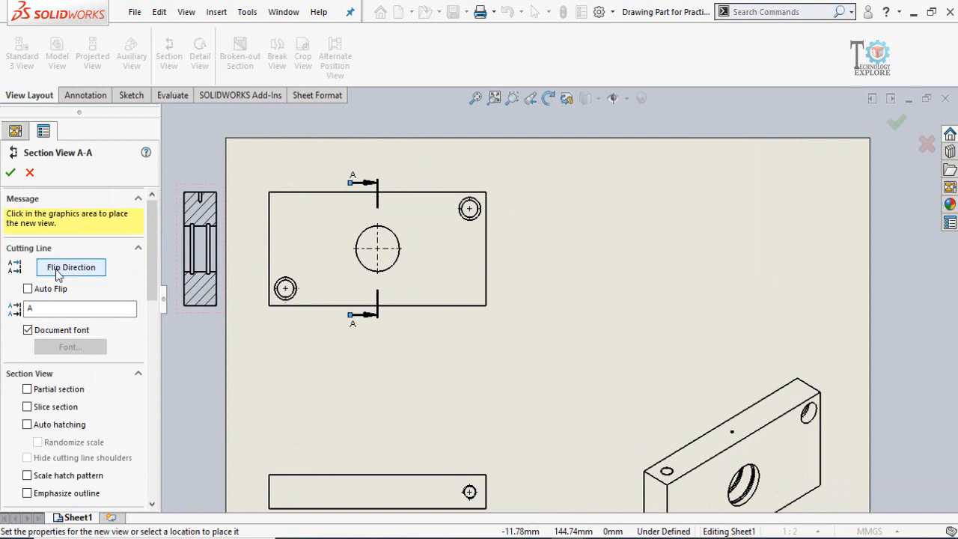
pyautogui.scroll(2, 623, 283)
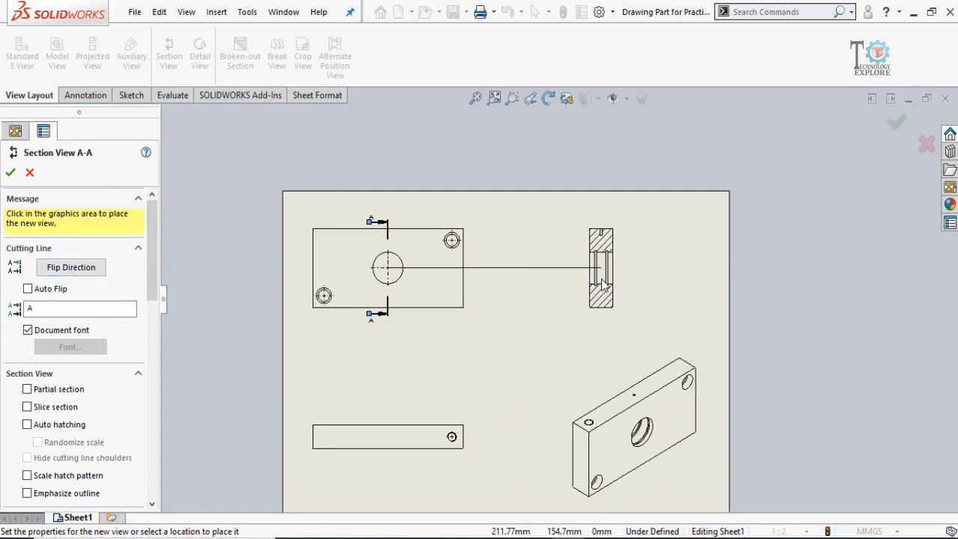
pyautogui.click(604, 283)
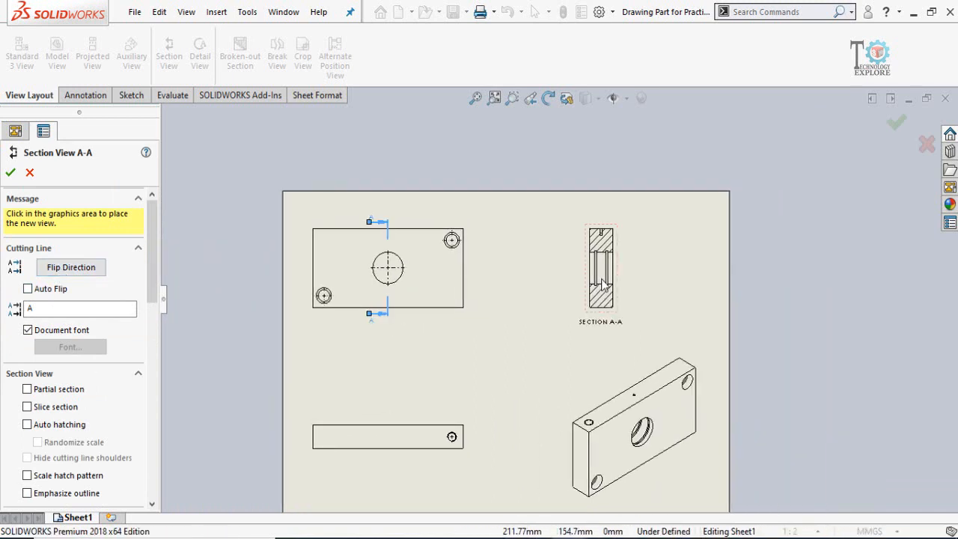
pyautogui.click(11, 174)
# Set the font size of the SECTION A-A label to 18 and finish editing the note
pyautogui.moveTo(582, 310); pyautogui.dragTo(603, 316)
pyautogui.scroll(-3, 561, 333)
pyautogui.click(667, 336)
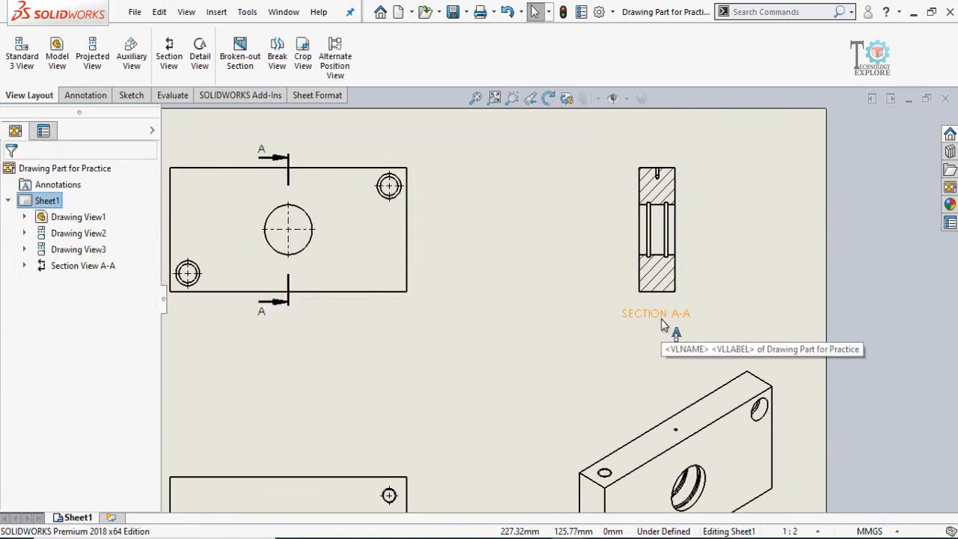
pyautogui.click(663, 320)
pyautogui.doubleClick(656, 313)
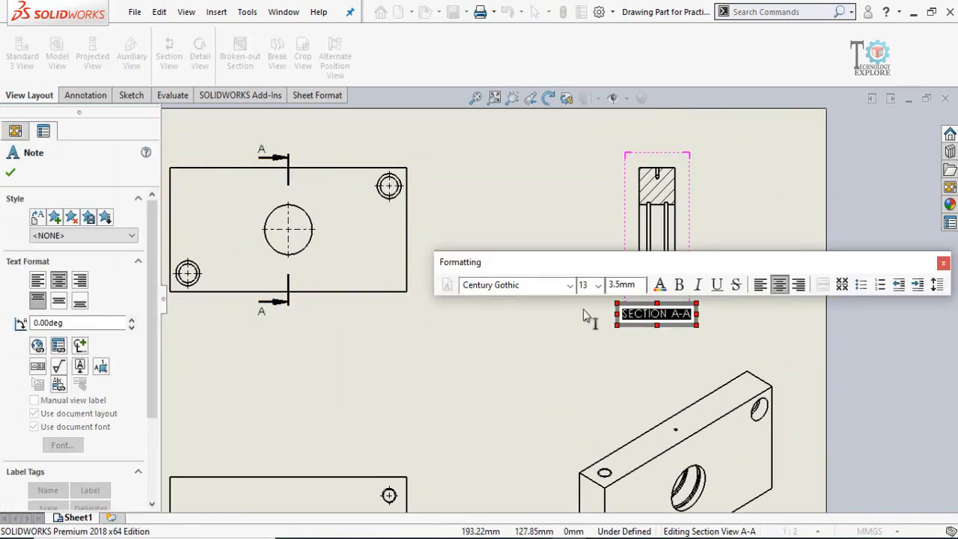
pyautogui.click(599, 286)
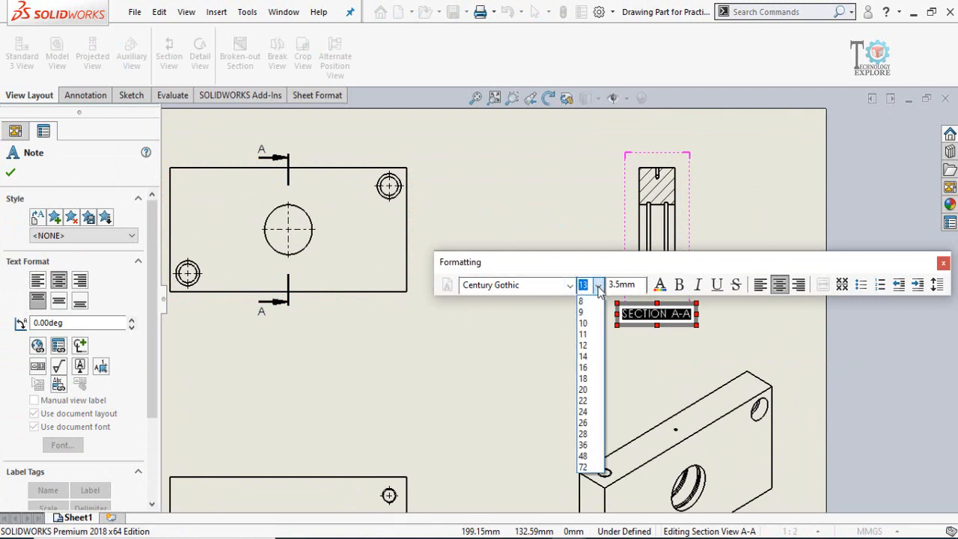
pyautogui.press('Return')
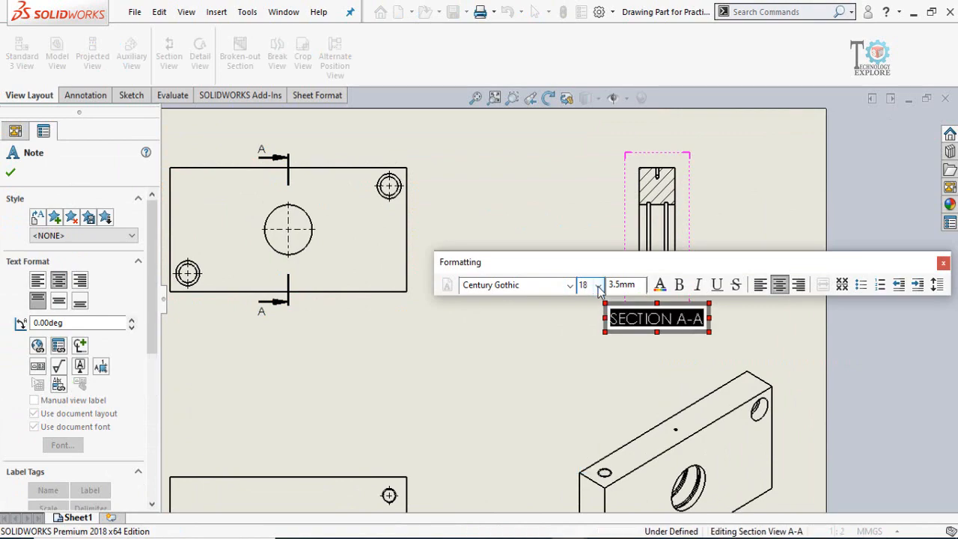
pyautogui.click(9, 176)
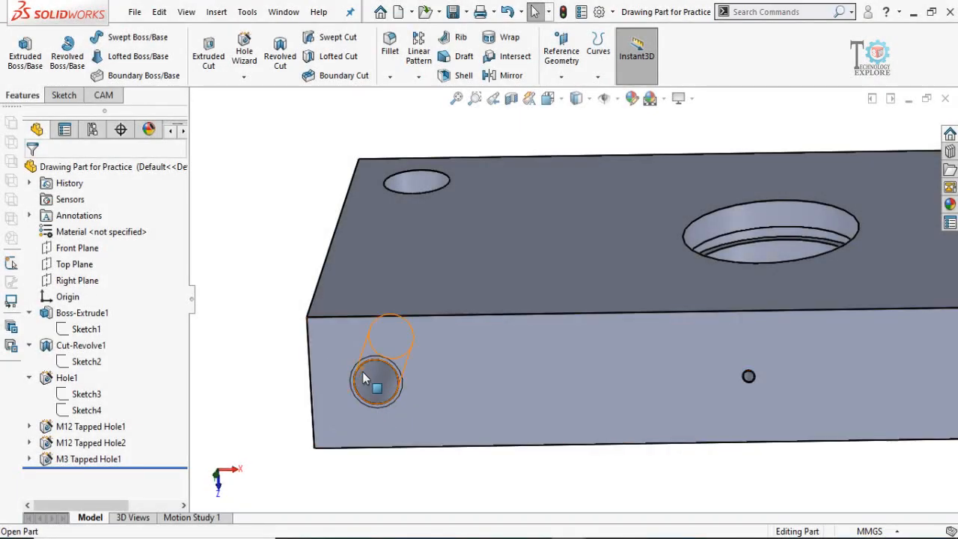
# Check the holes in the part model and switch the drawing's front view to the Hidden Lines Visible display style
pyautogui.moveTo(363, 378); pyautogui.dragTo(485, 384, button='middle')
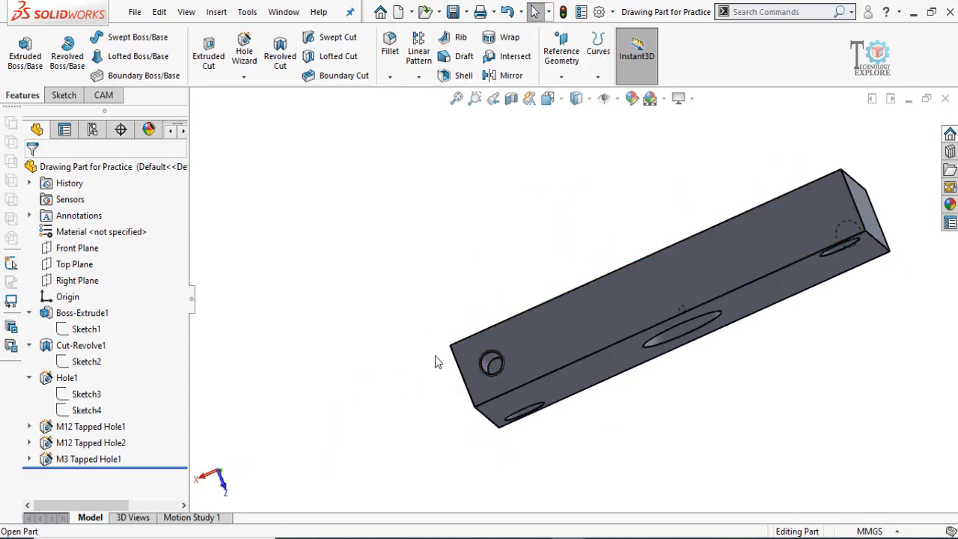
pyautogui.moveTo(436, 363); pyautogui.dragTo(524, 329, button='middle')
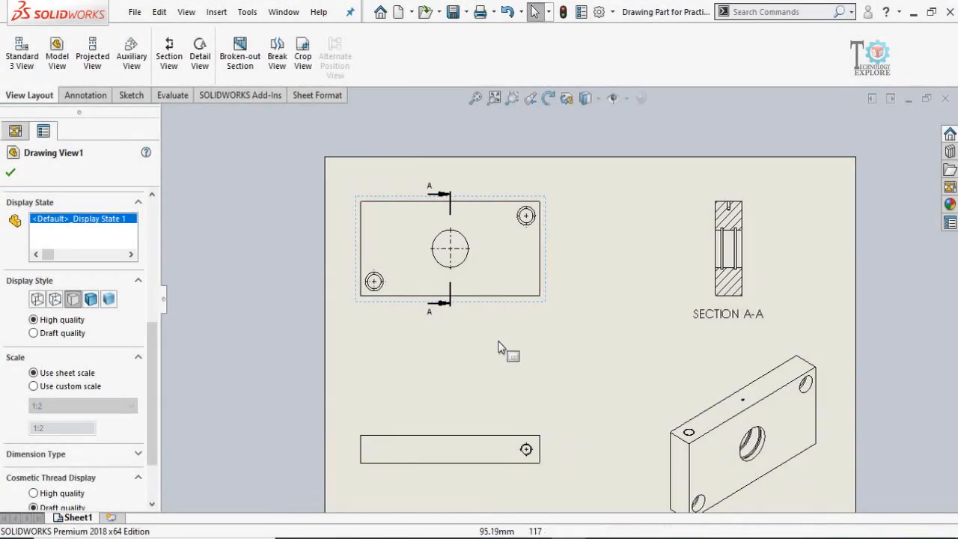
pyautogui.scroll(2, 513, 340)
pyautogui.moveTo(547, 327); pyautogui.dragTo(519, 336, button='middle')
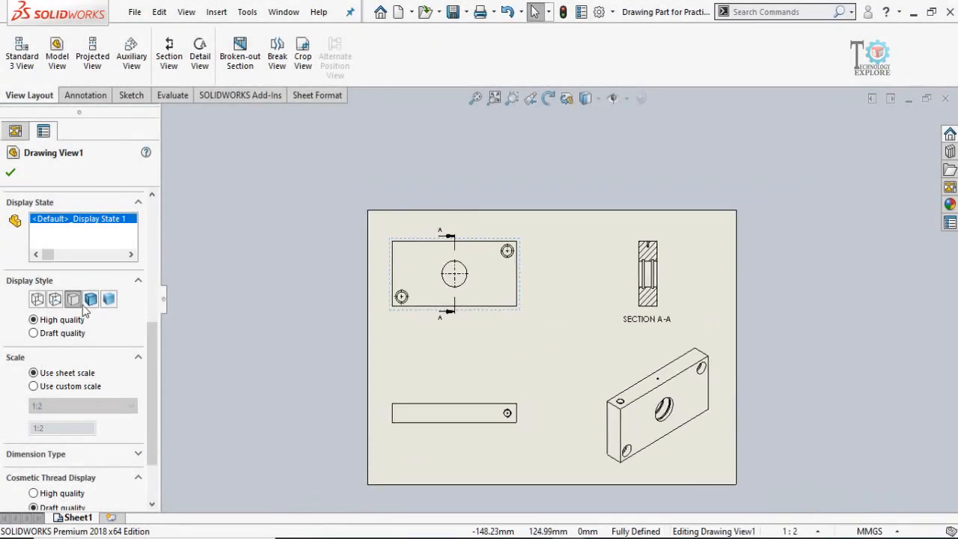
pyautogui.click(55, 299)
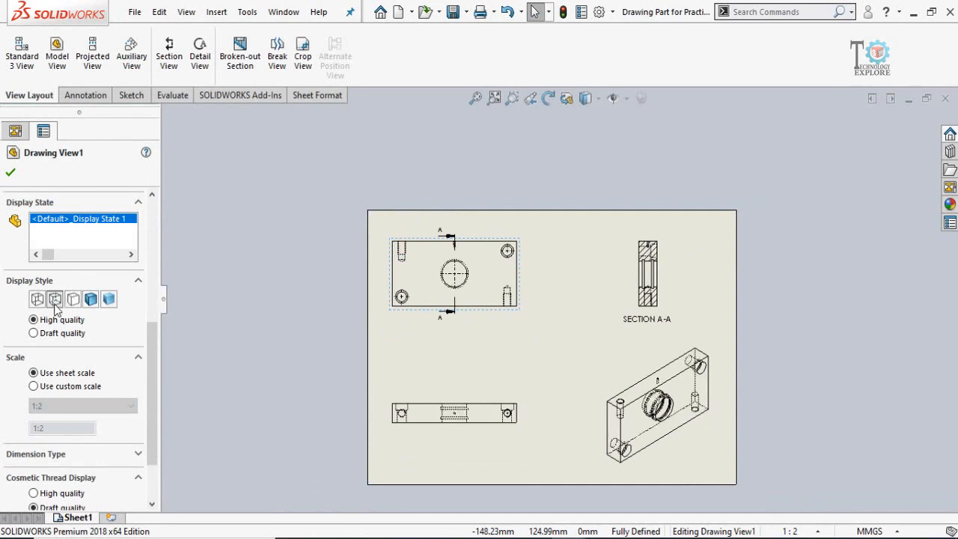
# Give the front view a custom scale of 1:1
pyautogui.scroll(-2, 57, 319)
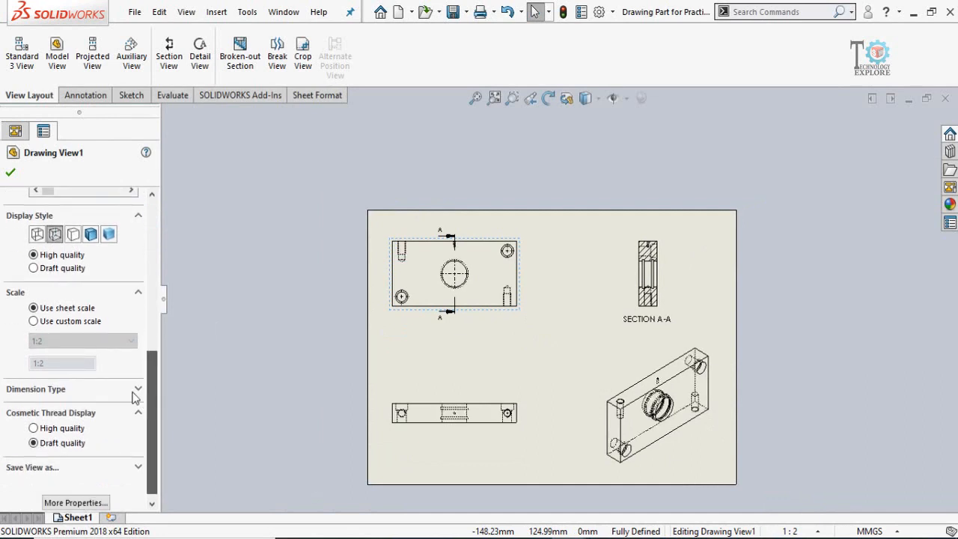
pyautogui.click(57, 324)
pyautogui.click(60, 341)
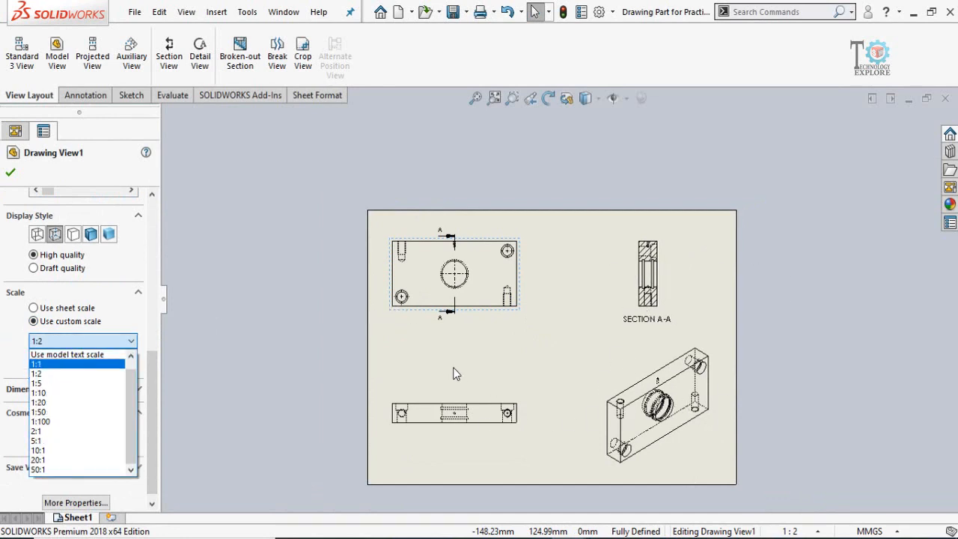
pyautogui.click(55, 364)
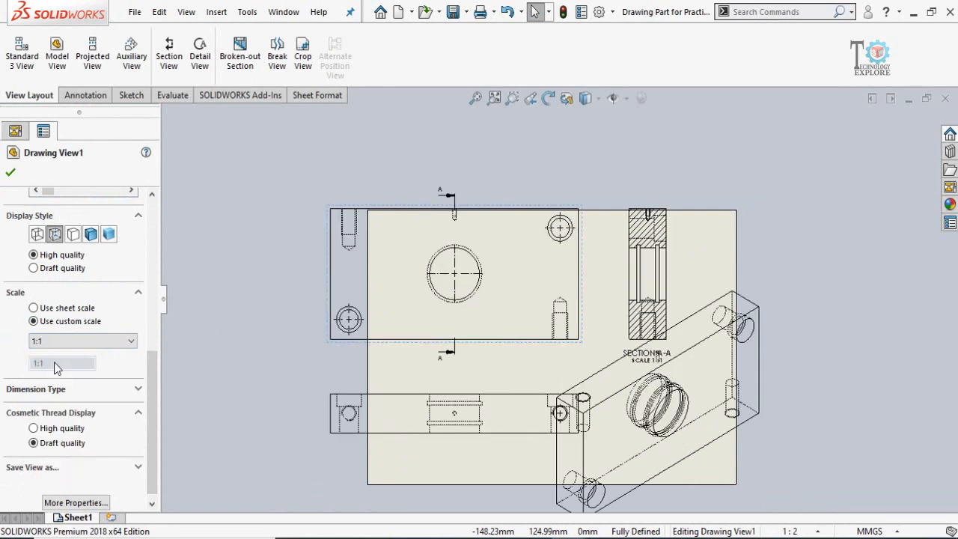
# Set the front view's custom scale to 1:2 and close the view properties
pyautogui.click(56, 341)
pyautogui.click(52, 377)
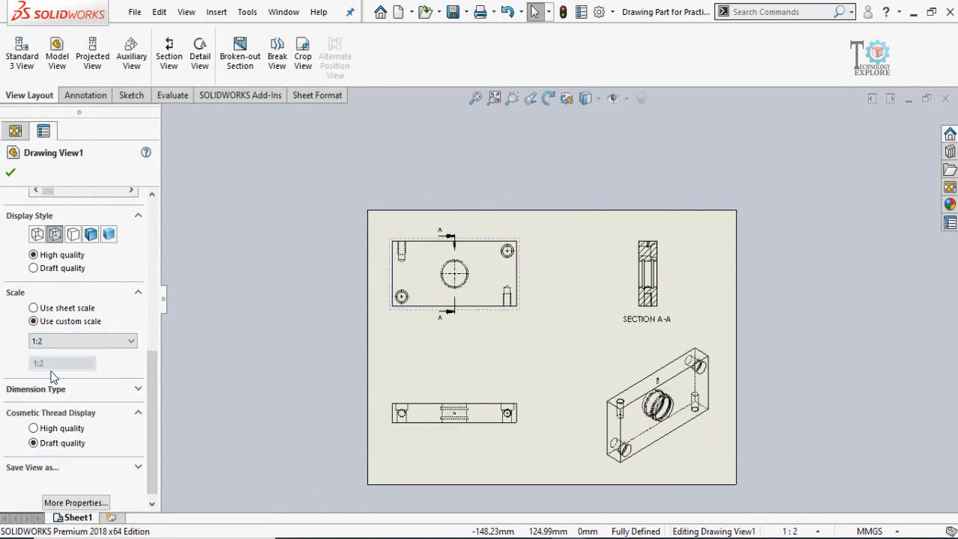
pyautogui.moveTo(522, 375); pyautogui.dragTo(515, 375, button='middle')
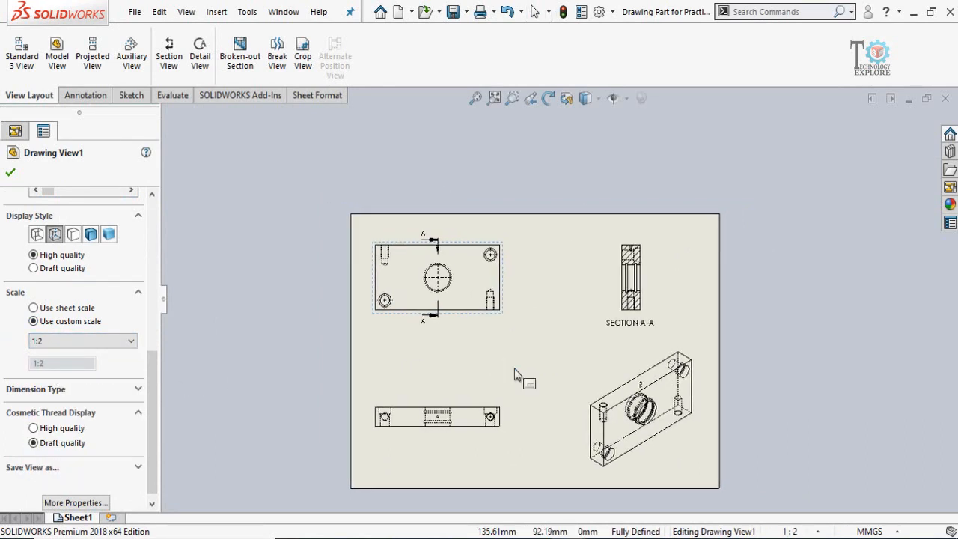
pyautogui.click(10, 173)
pyautogui.scroll(3, 569, 353)
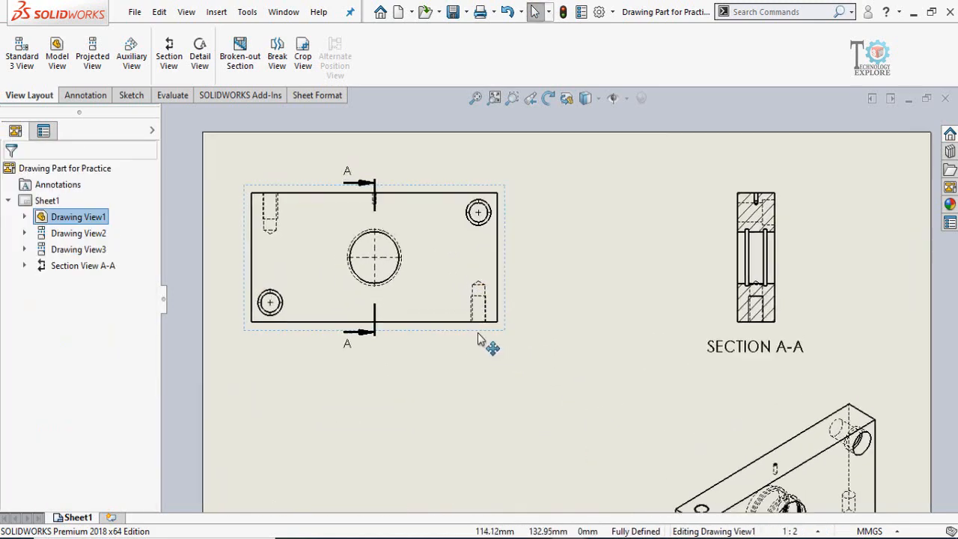
# Start a broken-out section and sketch a closed spline around the threaded hole in the front view's lower-right corner
pyautogui.scroll(-2, 445, 346)
pyautogui.click(445, 347)
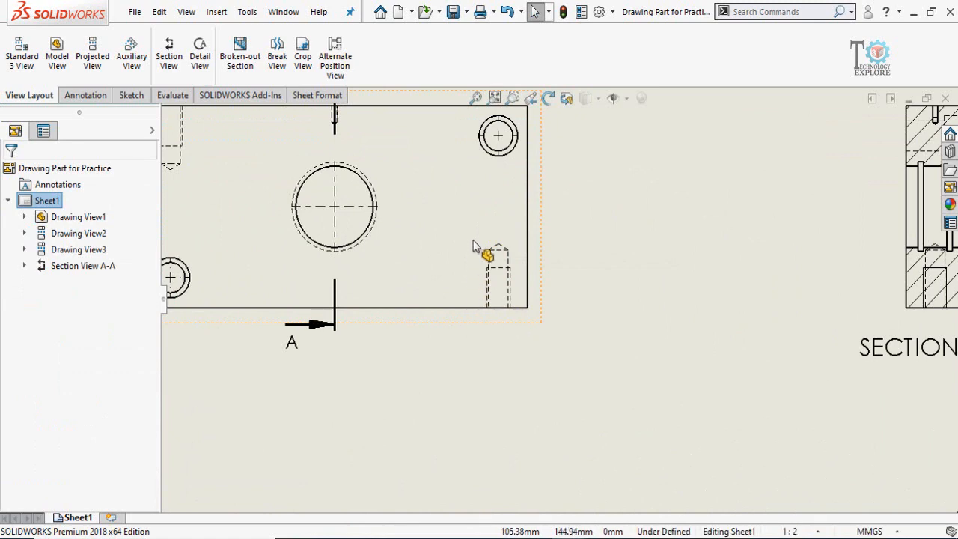
pyautogui.scroll(4, 554, 220)
pyautogui.scroll(-2, 560, 250)
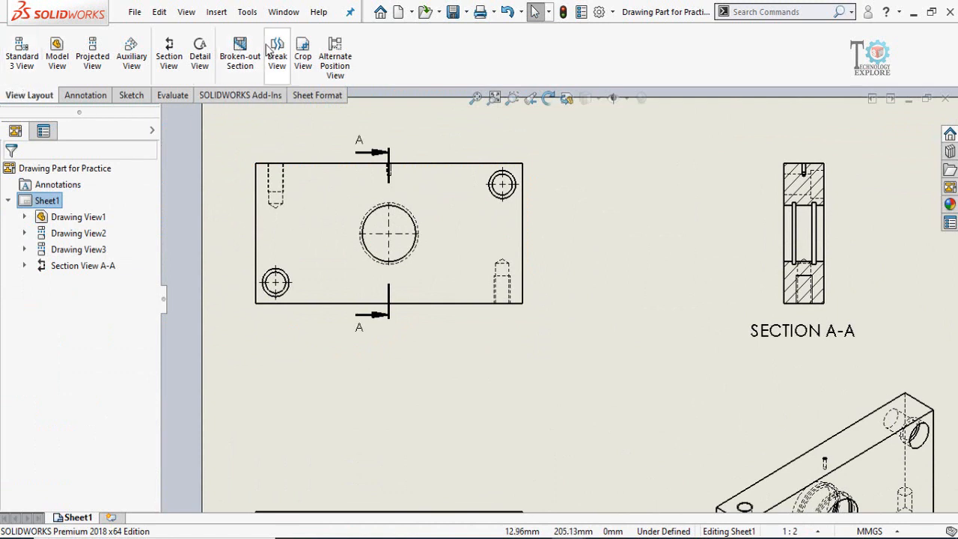
pyautogui.click(248, 64)
pyautogui.scroll(-3, 524, 292)
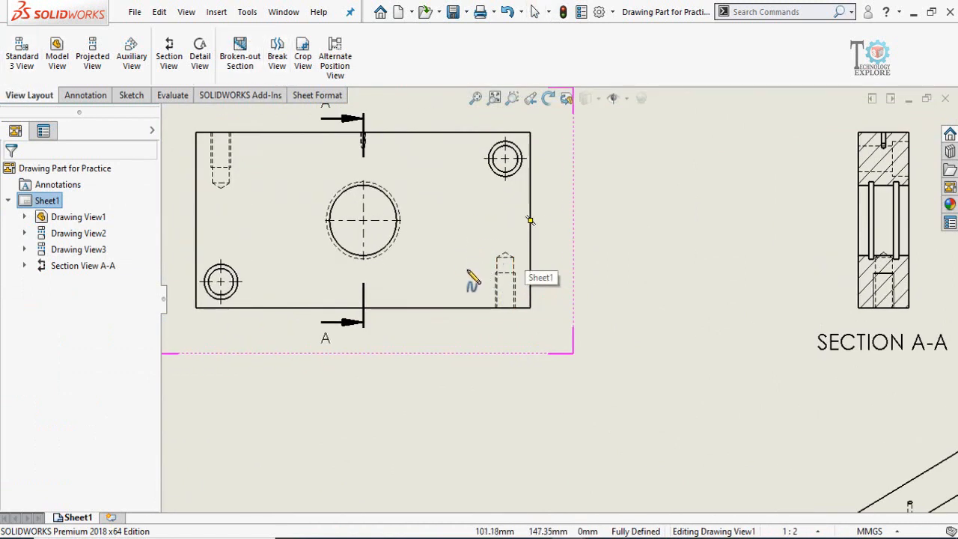
pyautogui.click(519, 242)
pyautogui.click(523, 286)
pyautogui.click(517, 328)
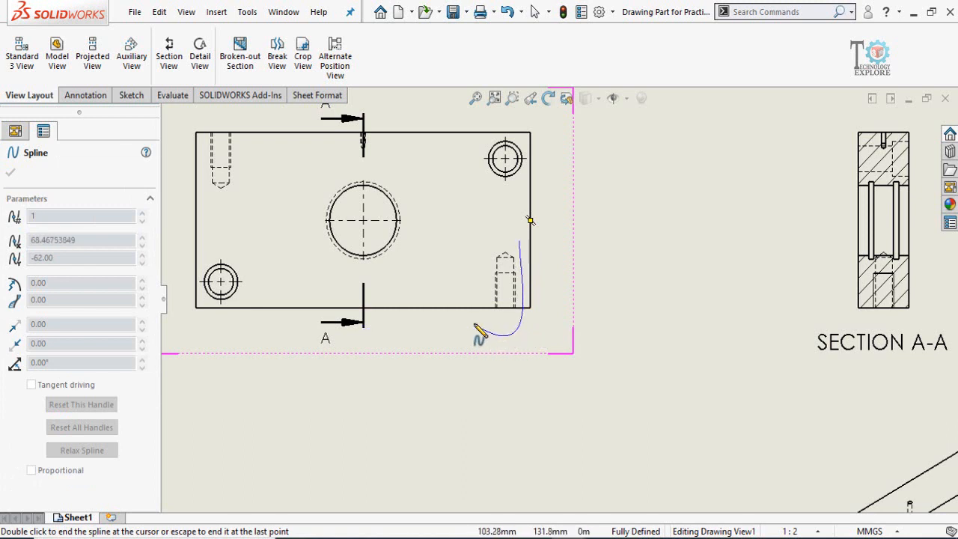
pyautogui.click(477, 332)
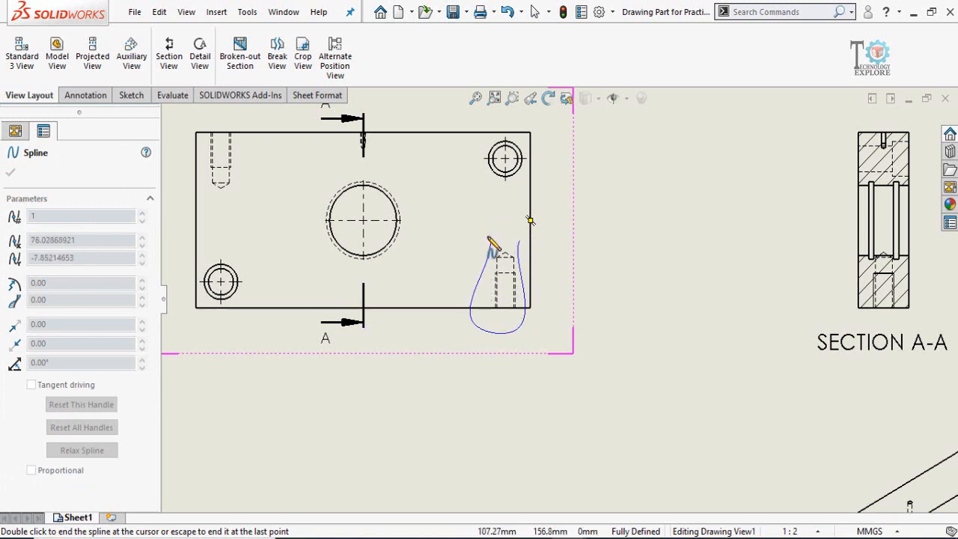
pyautogui.click(520, 241)
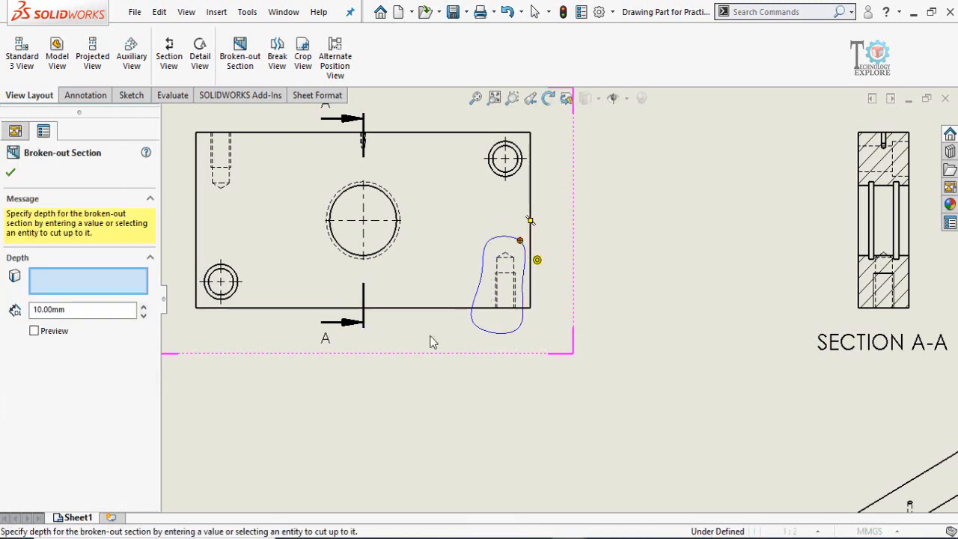
# Set the broken-out section's depth to 15 mm, preview the cut and accept it
pyautogui.scroll(2, 505, 337)
pyautogui.scroll(-1, 524, 296)
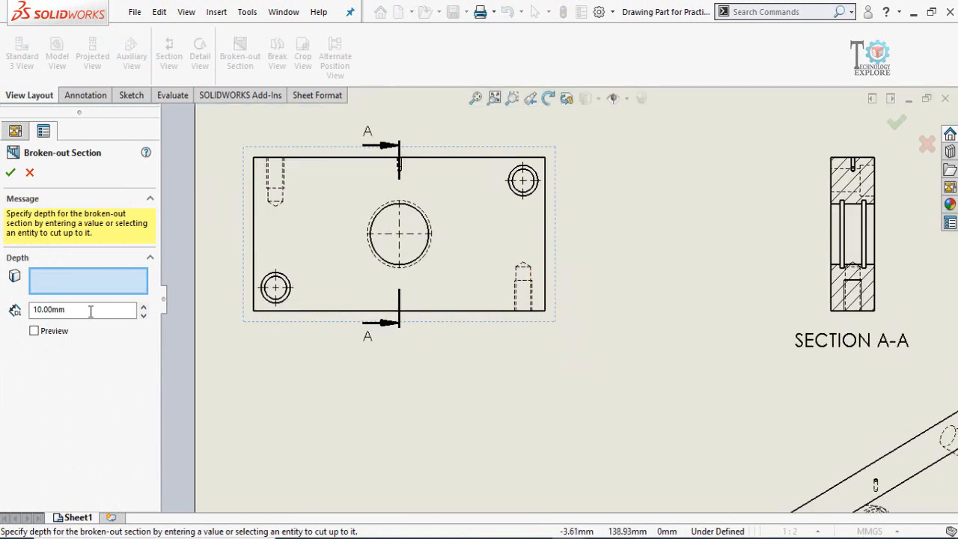
pyautogui.doubleClick(83, 313)
pyautogui.scroll(5, 568, 380)
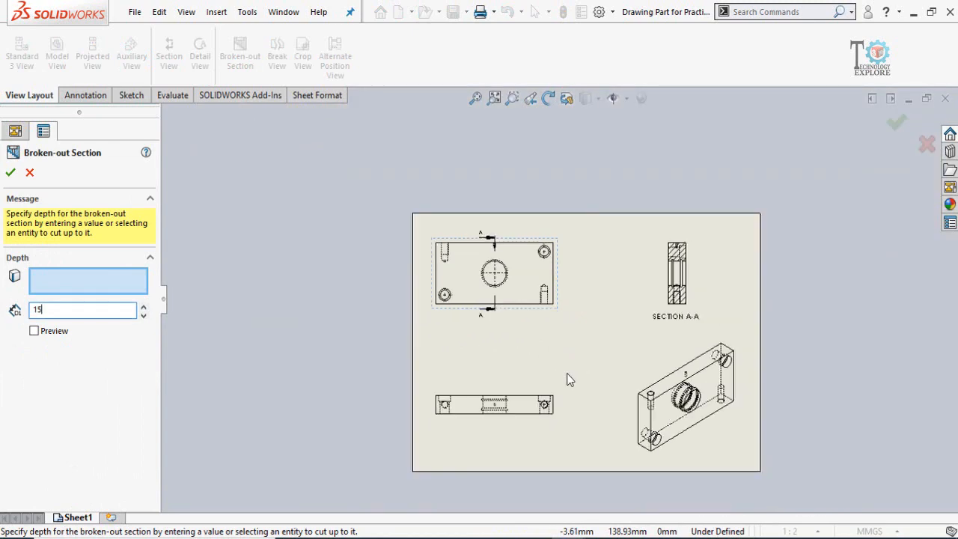
pyautogui.scroll(-6, 552, 419)
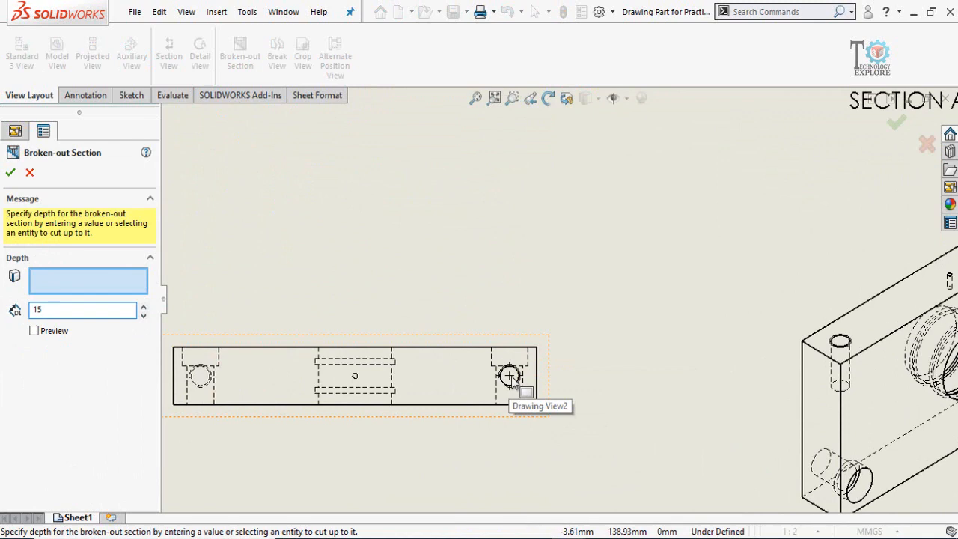
pyautogui.scroll(5, 581, 266)
pyautogui.scroll(-6, 528, 202)
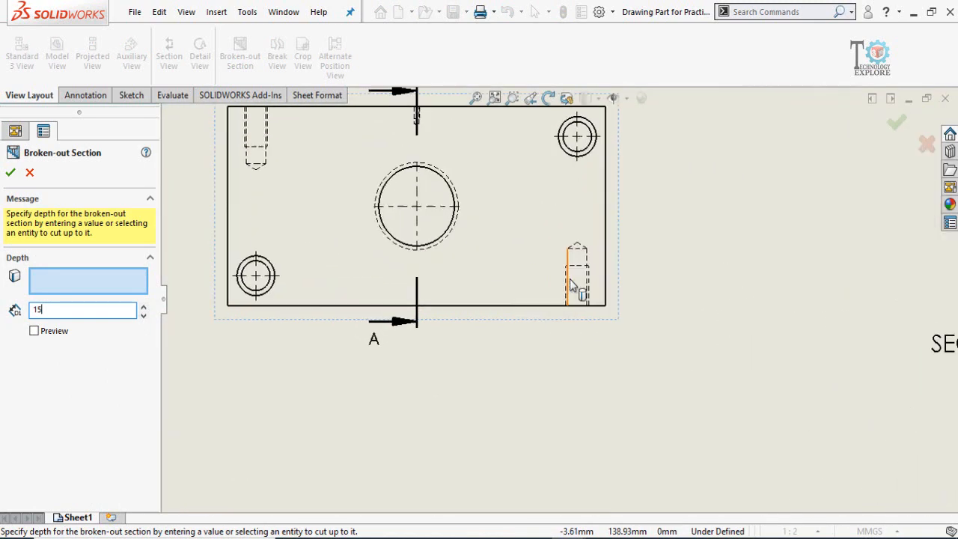
pyautogui.click(52, 334)
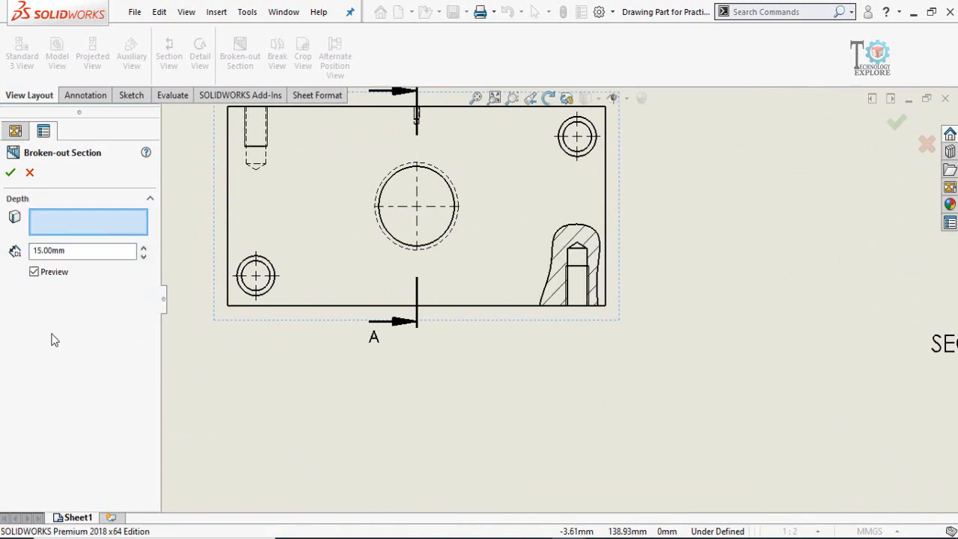
pyautogui.click(9, 173)
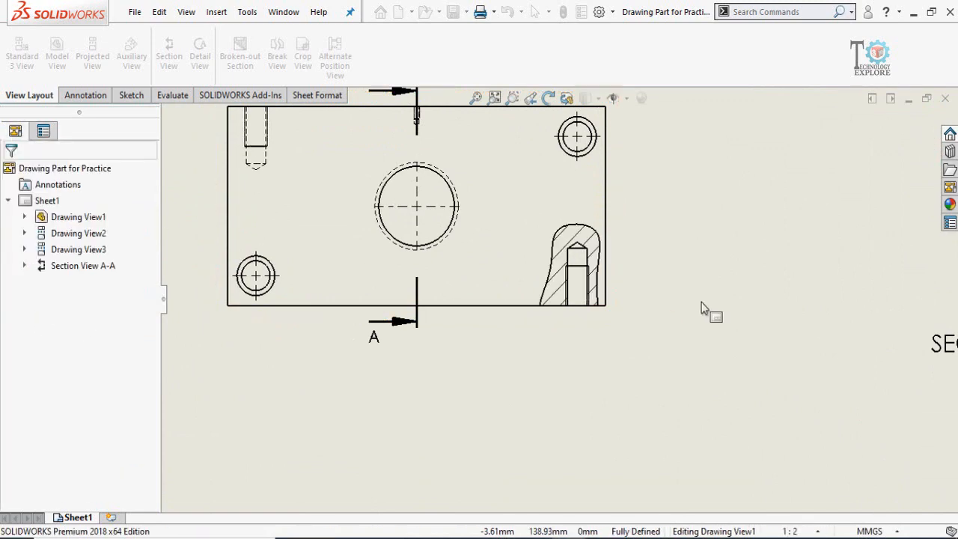
# Create a broken-out section bounded by a closed spline around the threaded hole in the front view's upper-left corner
pyautogui.scroll(3, 685, 299)
pyautogui.scroll(-4, 688, 321)
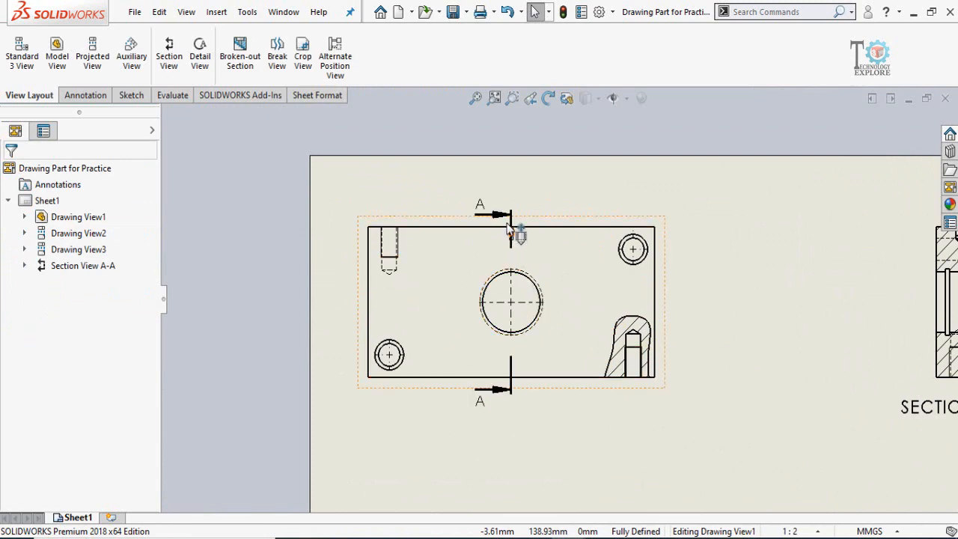
pyautogui.scroll(-4, 535, 238)
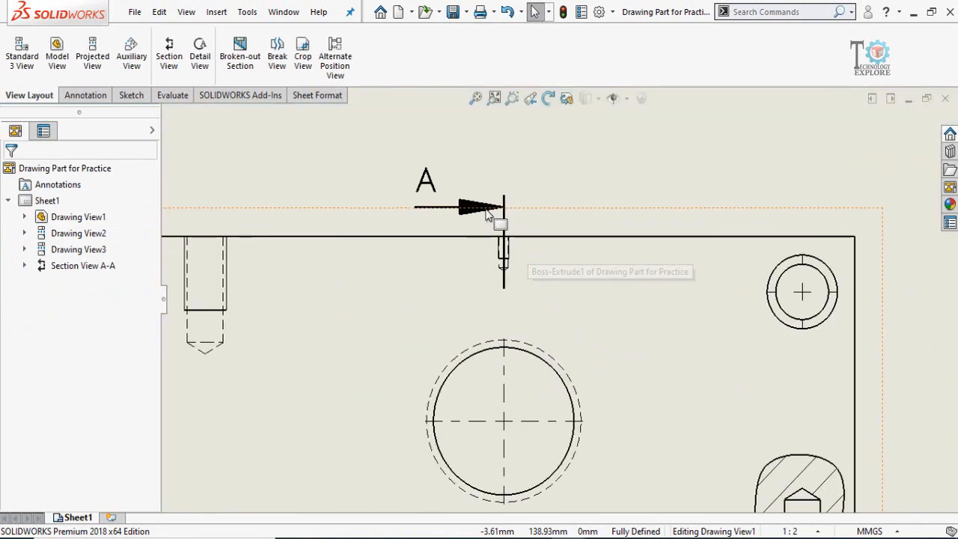
pyautogui.scroll(6, 509, 353)
pyautogui.scroll(-1, 494, 329)
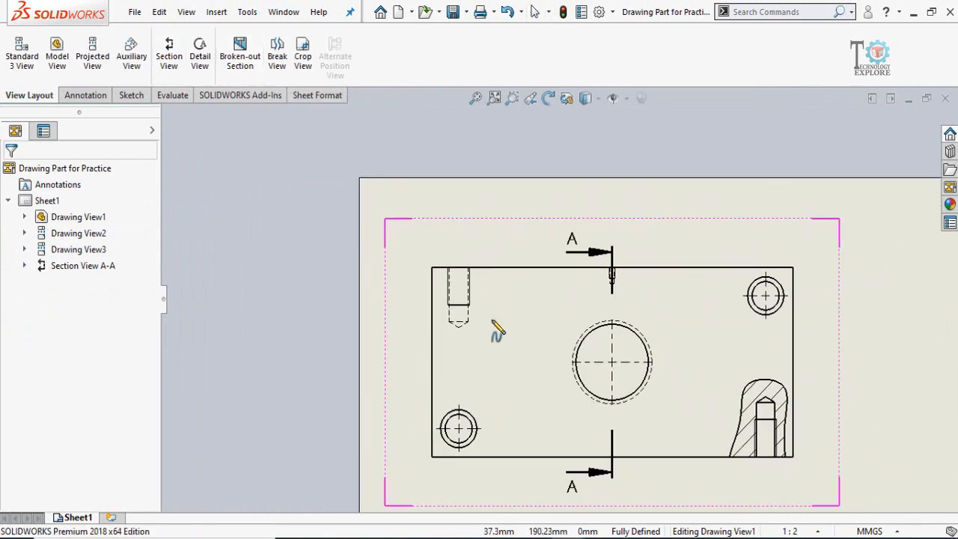
pyautogui.click(492, 321)
pyautogui.click(456, 349)
pyautogui.click(433, 271)
pyautogui.click(455, 230)
pyautogui.click(492, 321)
pyautogui.doubleClick(79, 312)
pyautogui.write('20')
pyautogui.press('Return')
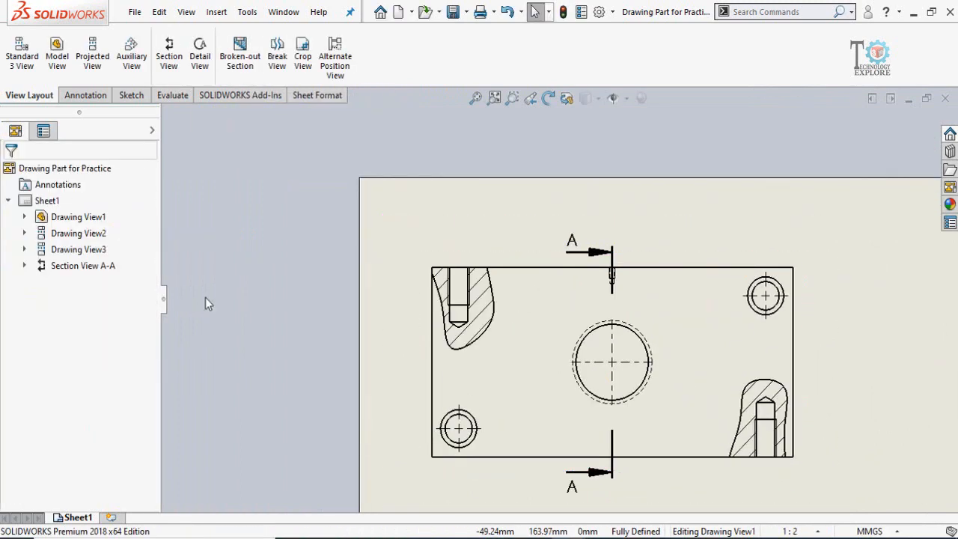
# Create a 15 mm deep broken-out section with a closed spline around the small hole at the middle of the front view's upper edge
pyautogui.click(239, 54)
pyautogui.scroll(-3, 676, 223)
pyautogui.click(604, 277)
pyautogui.click(584, 344)
pyautogui.click(604, 276)
pyautogui.doubleClick(46, 309)
pyautogui.write('15')
pyautogui.press('Return')
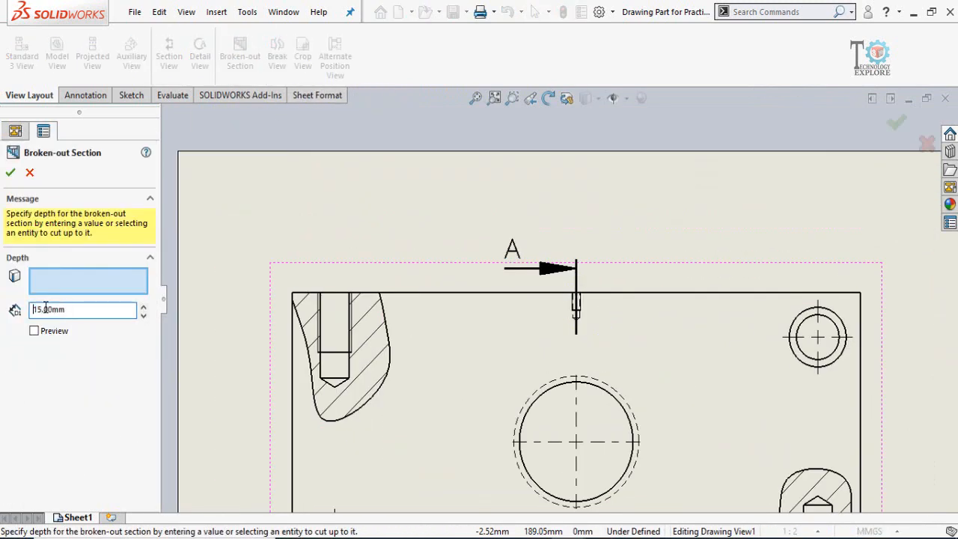
pyautogui.scroll(3, 582, 343)
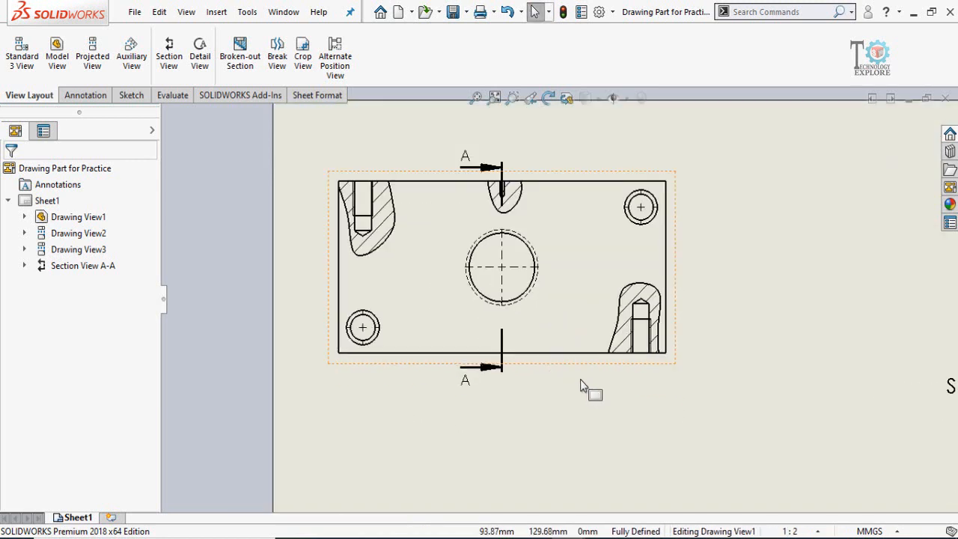
# Switch the front view to the Hidden Lines Removed display style and deselect the view
pyautogui.click(574, 374)
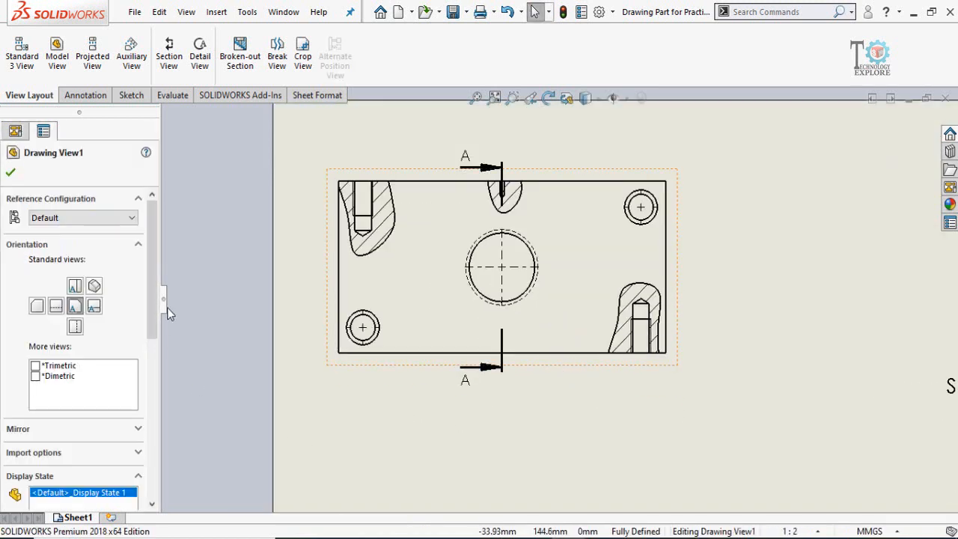
pyautogui.moveTo(153, 295); pyautogui.dragTo(151, 381)
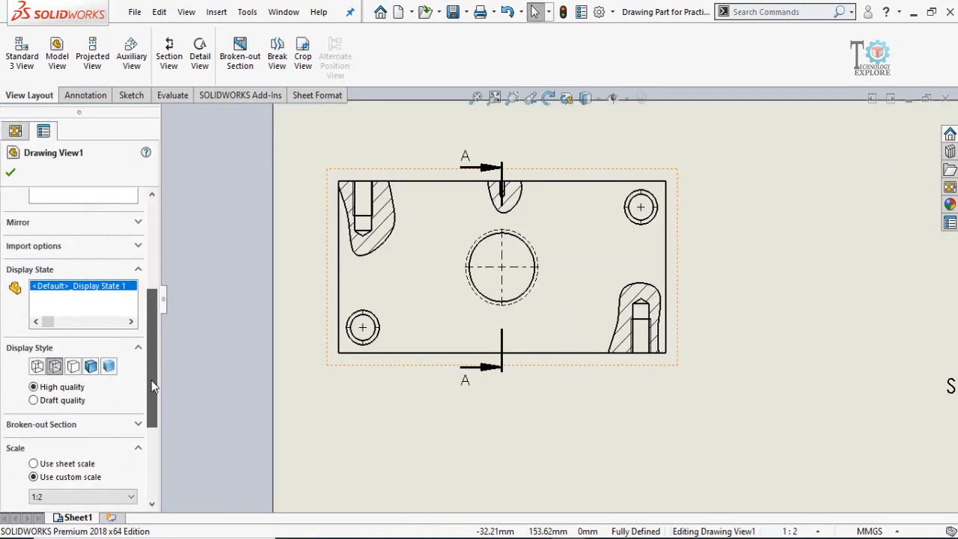
pyautogui.click(73, 364)
pyautogui.scroll(3, 643, 322)
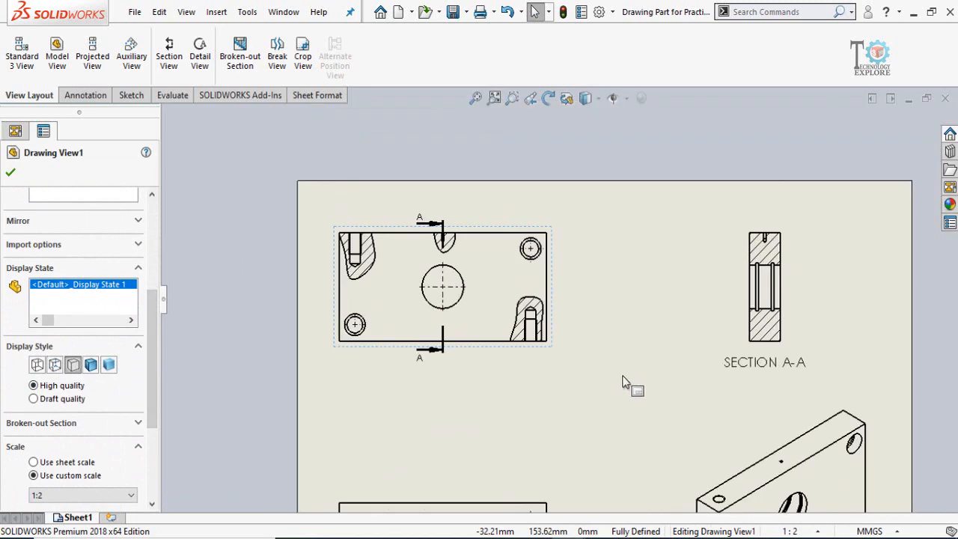
pyautogui.scroll(-3, 483, 328)
pyautogui.scroll(1, 496, 327)
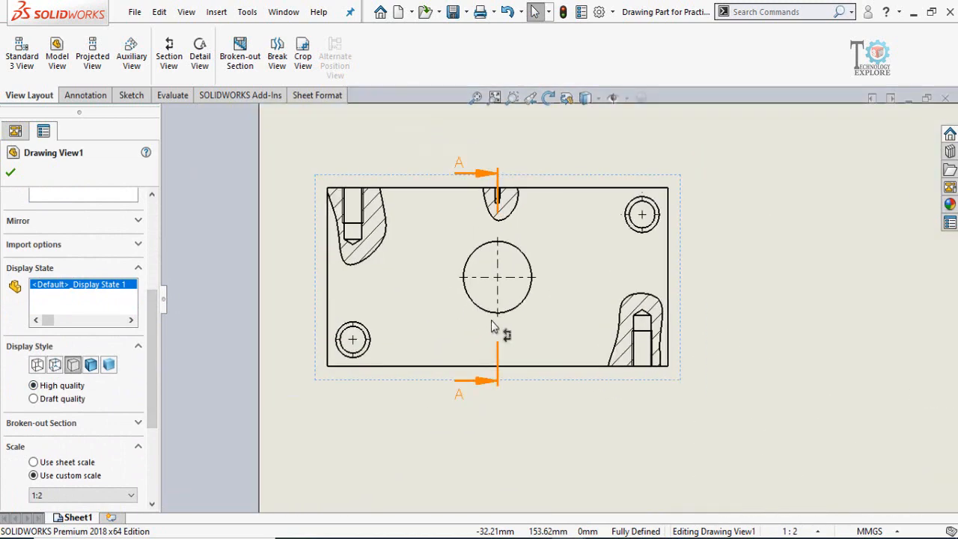
pyautogui.click(724, 367)
pyautogui.scroll(2, 715, 350)
pyautogui.scroll(-2, 500, 335)
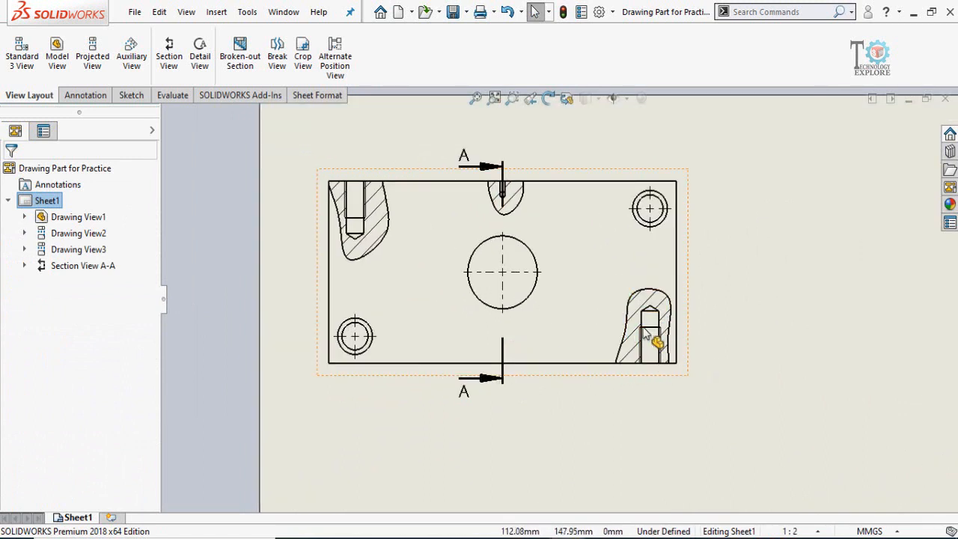
# Automatically insert centerlines for the entire front view using the Select View option
pyautogui.click(86, 97)
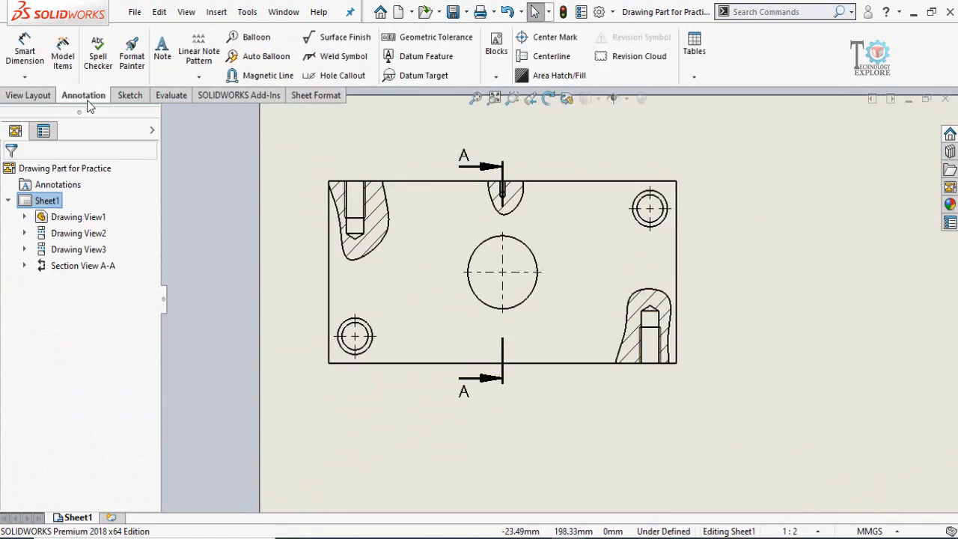
pyautogui.click(547, 58)
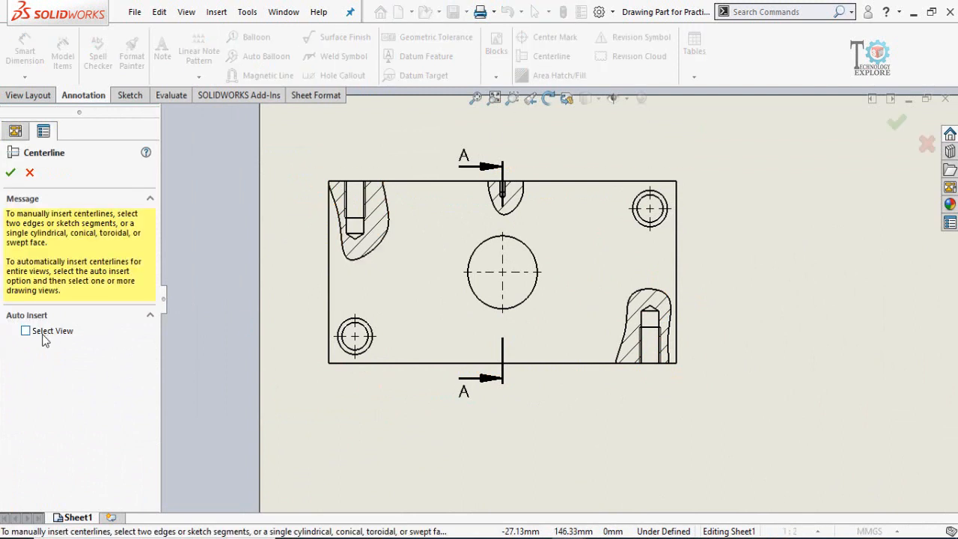
pyautogui.click(539, 383)
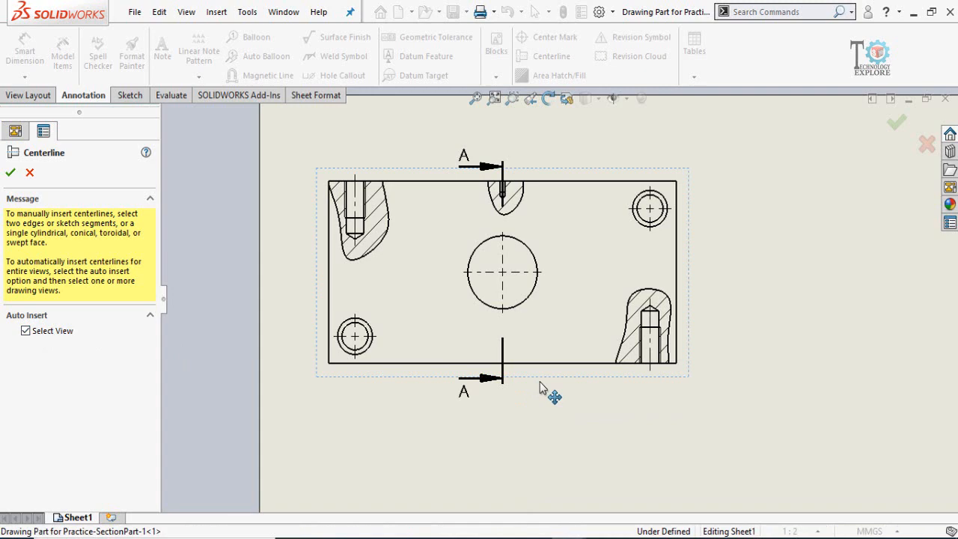
pyautogui.click(10, 173)
pyautogui.press('z')
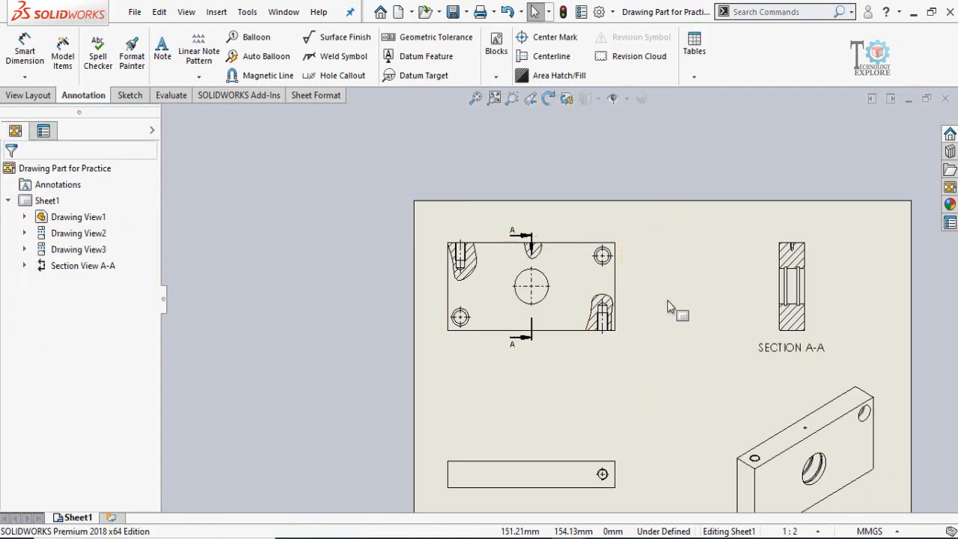
# Start a detail view with a circle of about 11 mm radius around the small hole at the middle of the front view's upper edge
pyautogui.scroll(-2, 668, 301)
pyautogui.scroll(-3, 502, 251)
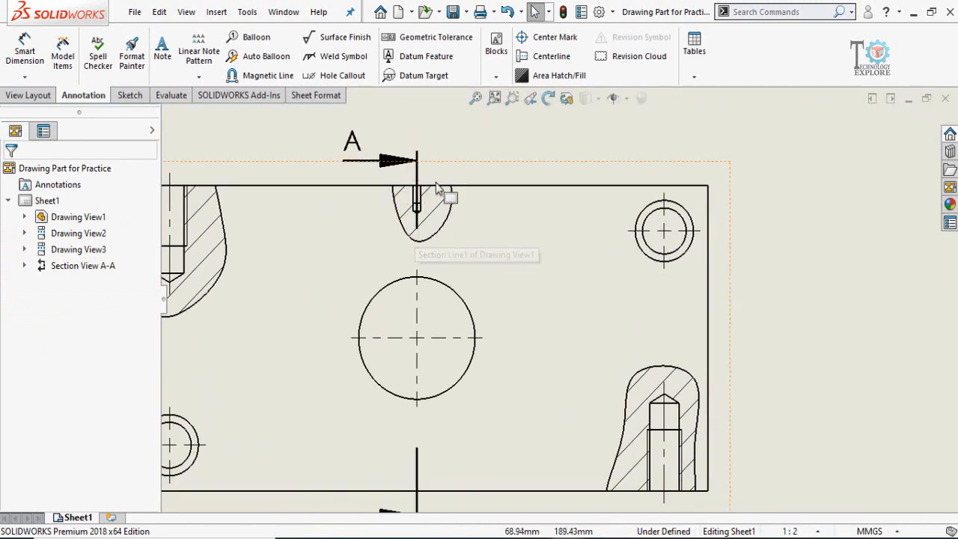
pyautogui.scroll(3, 498, 274)
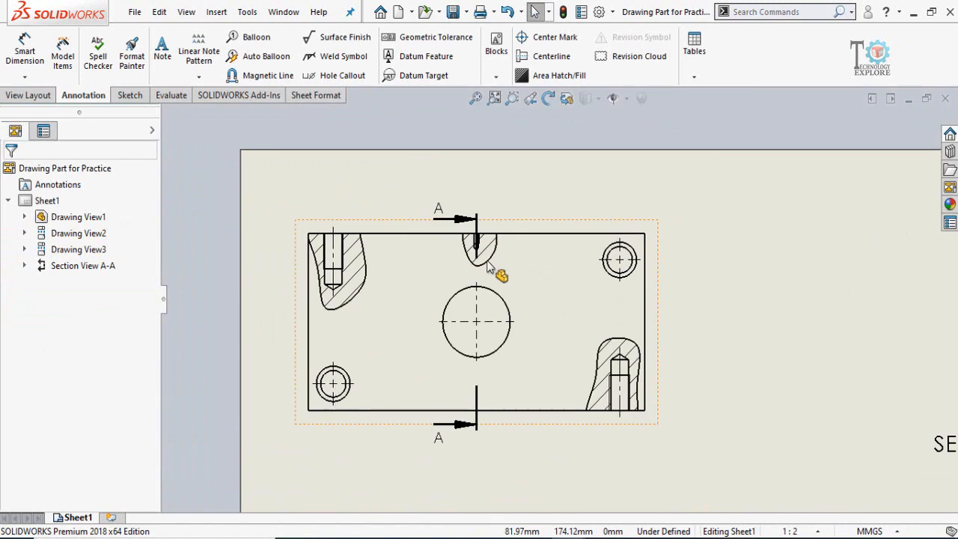
pyautogui.click(28, 95)
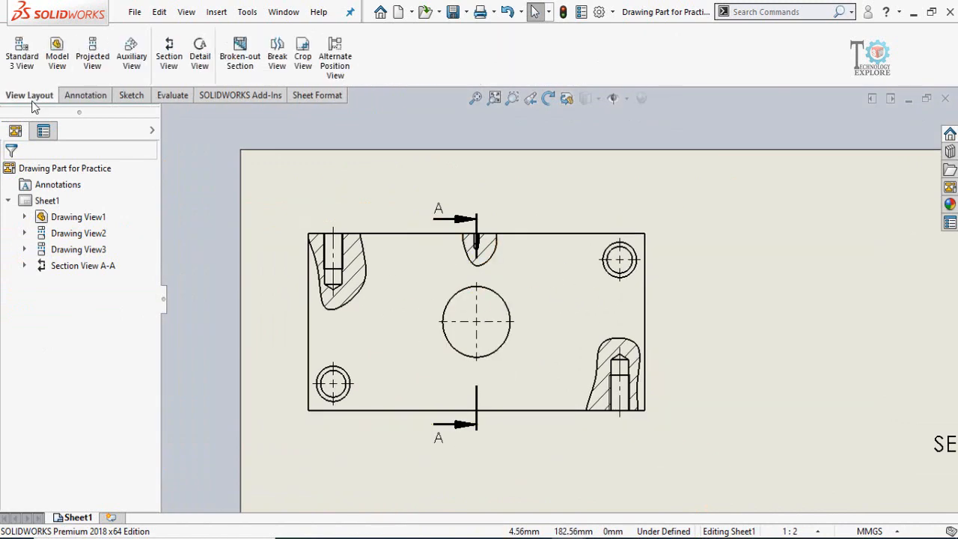
pyautogui.click(200, 64)
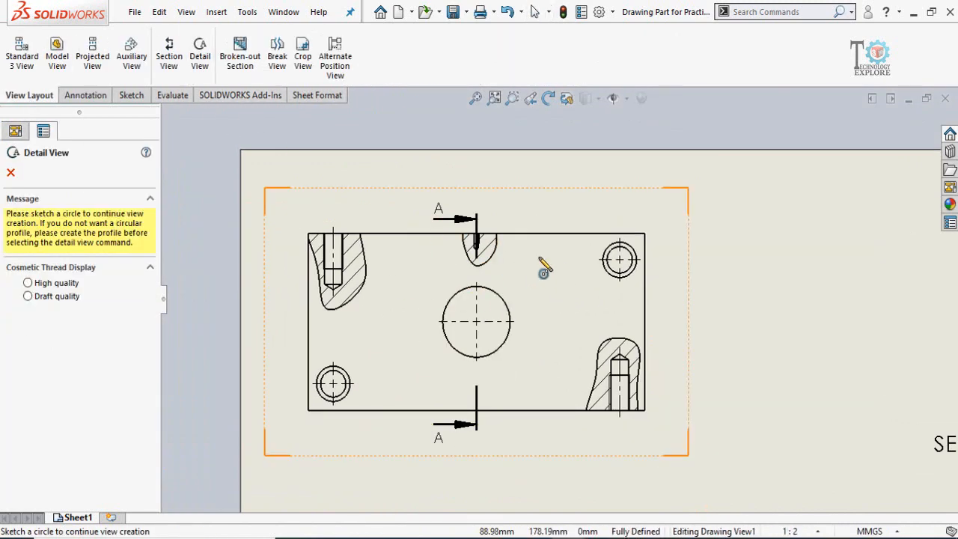
pyautogui.scroll(-5, 511, 271)
pyautogui.scroll(-2, 408, 262)
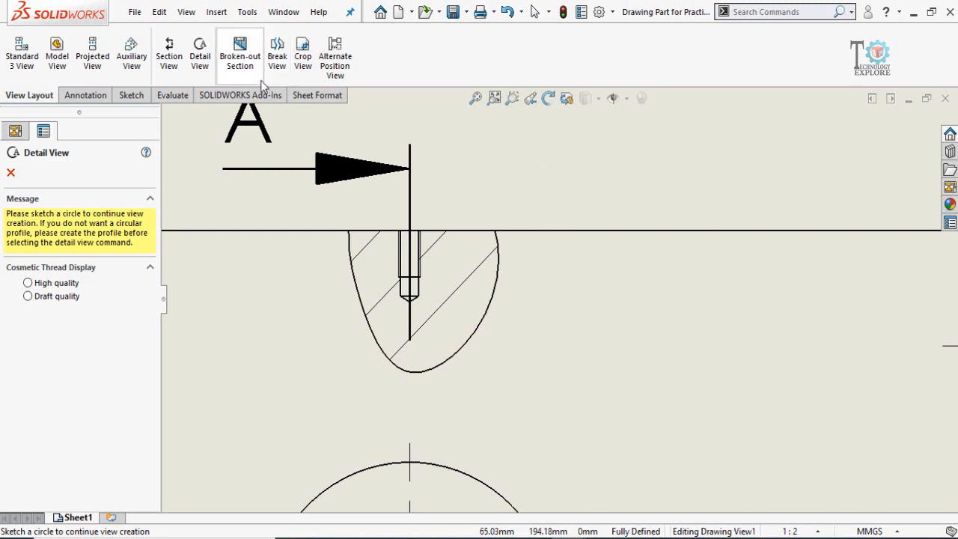
pyautogui.click(409, 260)
pyautogui.click(449, 352)
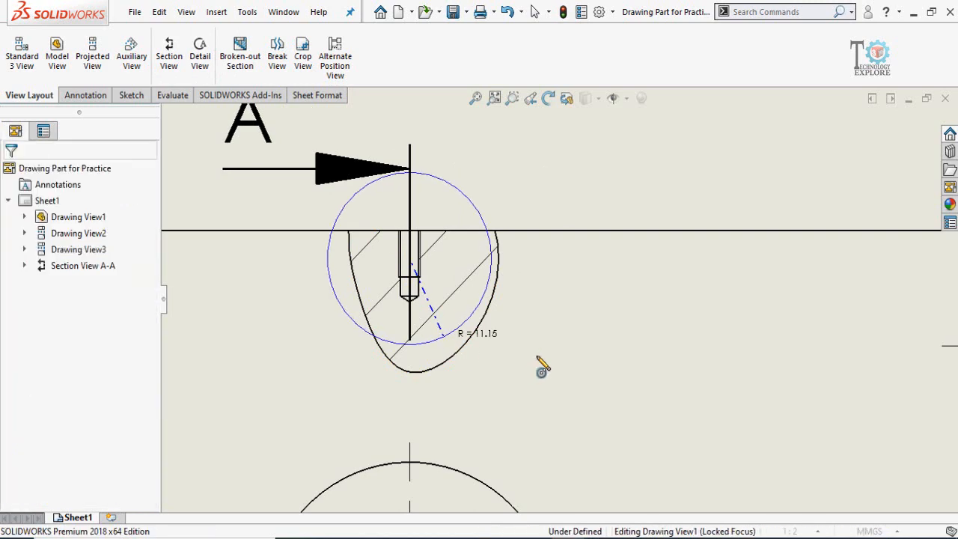
# Set the detail circle style to Connected and place Detail View B just beside the front view's right edge
pyautogui.moveTo(688, 378)
pyautogui.mouseDown(button='middle')
pyautogui.moveTo(686, 329)
pyautogui.moveTo(692, 345)
pyautogui.moveTo(665, 360)
pyautogui.mouseUp(button='middle')
pyautogui.scroll(-3, 659, 340)
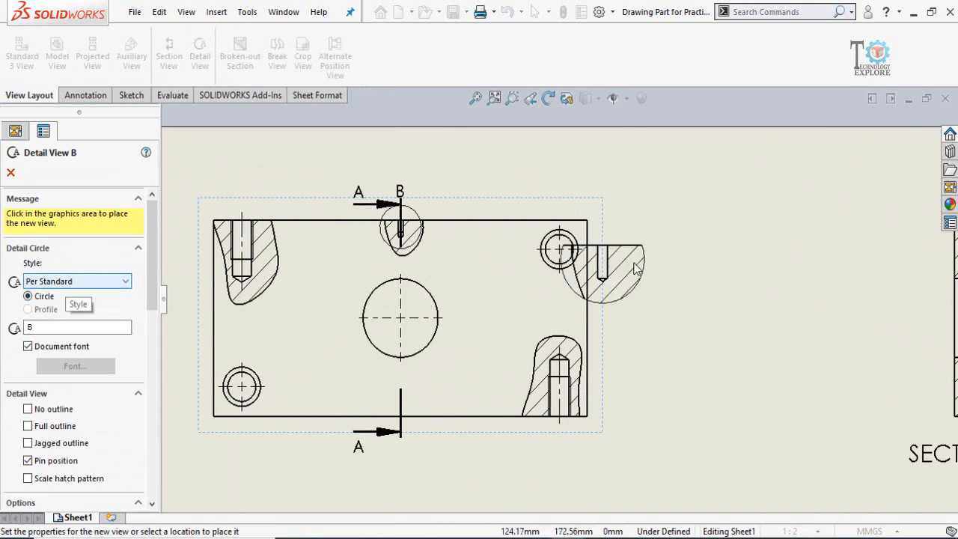
pyautogui.click(44, 281)
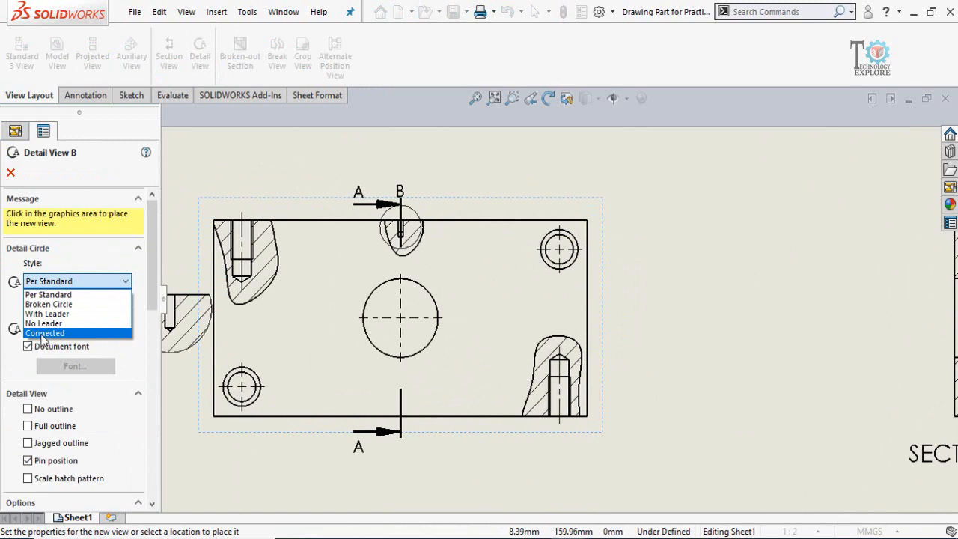
pyautogui.click(43, 333)
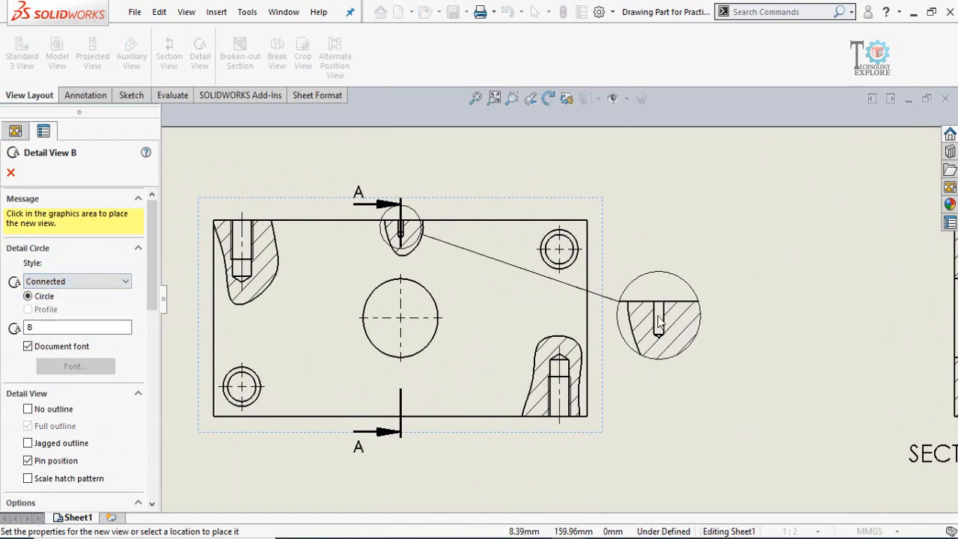
pyautogui.click(636, 323)
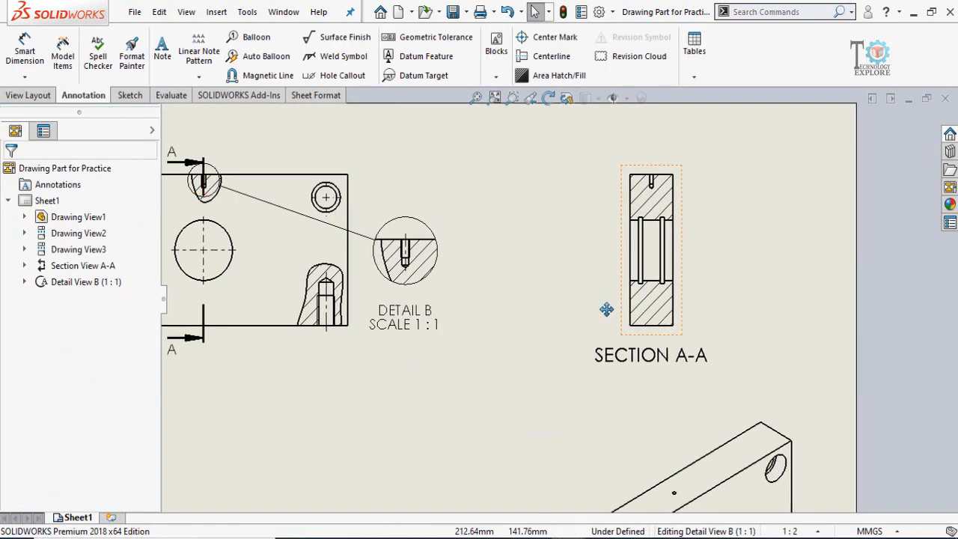
# Automatically insert centerlines in section view A-A using the Select View option, and deselect the view
pyautogui.scroll(2, 605, 242)
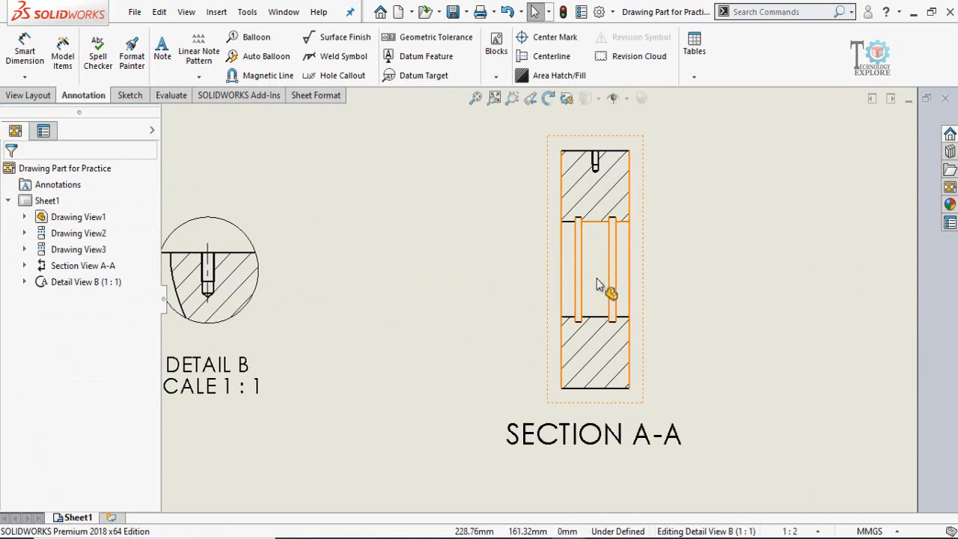
pyautogui.scroll(-1, 590, 238)
pyautogui.click(552, 56)
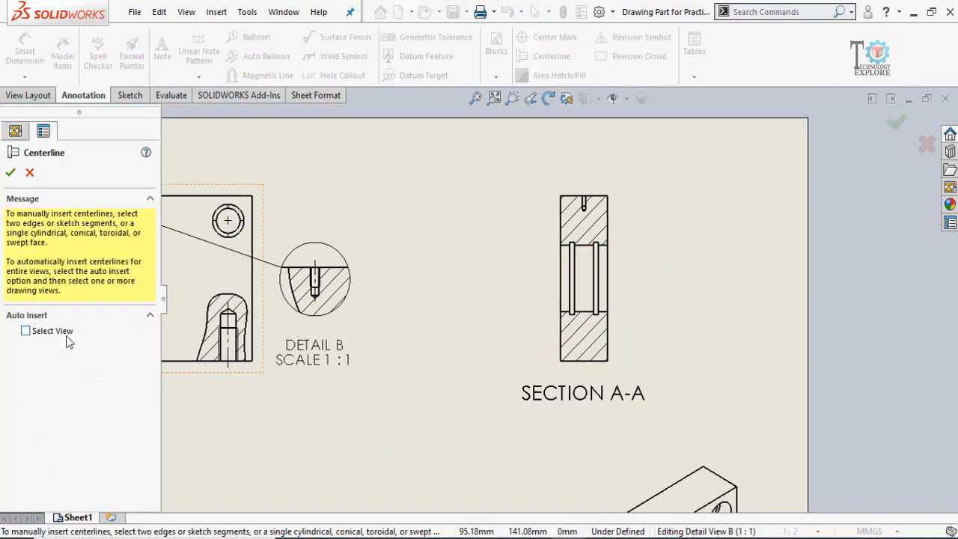
pyautogui.click(27, 331)
pyautogui.click(586, 277)
pyautogui.click(11, 173)
pyautogui.click(464, 315)
# Turn off the parent style for the isometric view and switch it to the Shaded With Edges display style
pyautogui.scroll(5, 627, 387)
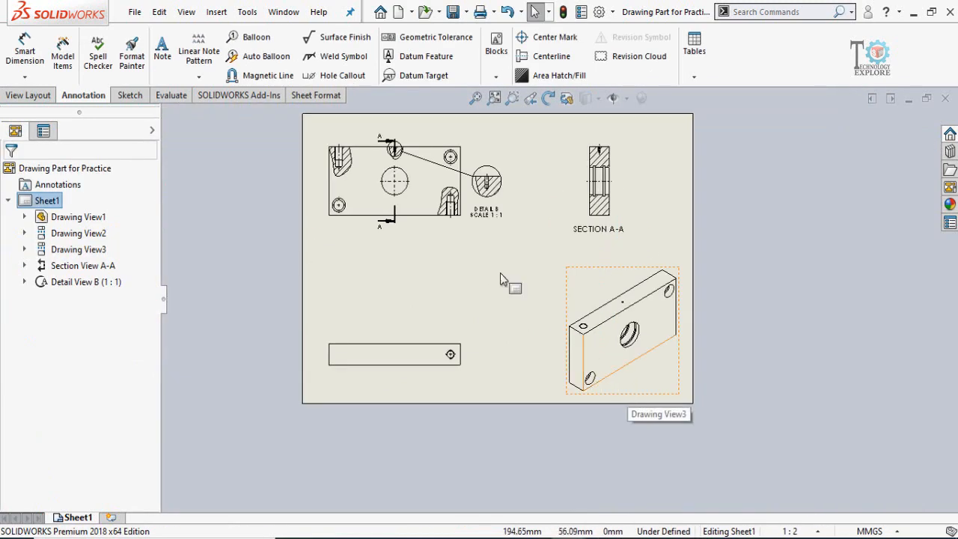
pyautogui.scroll(-2, 506, 268)
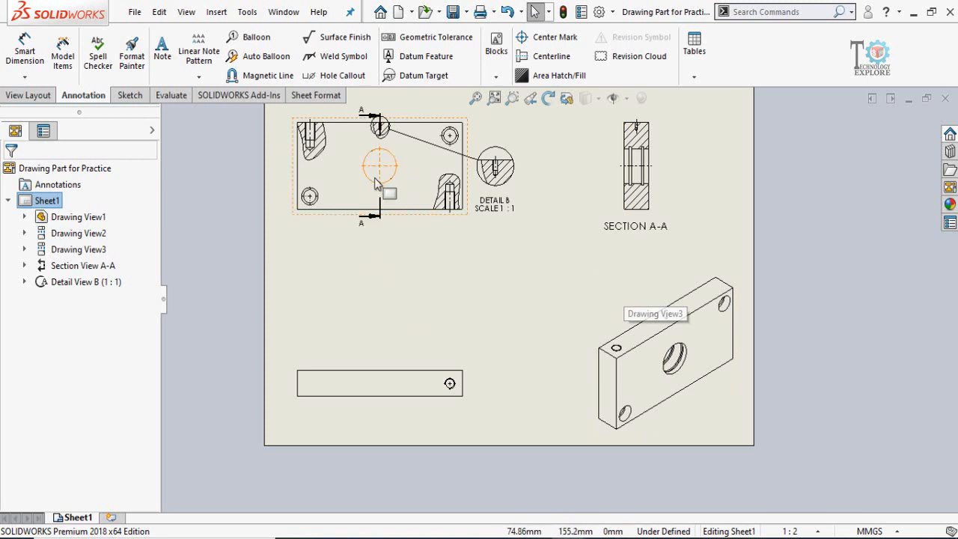
pyautogui.click(630, 298)
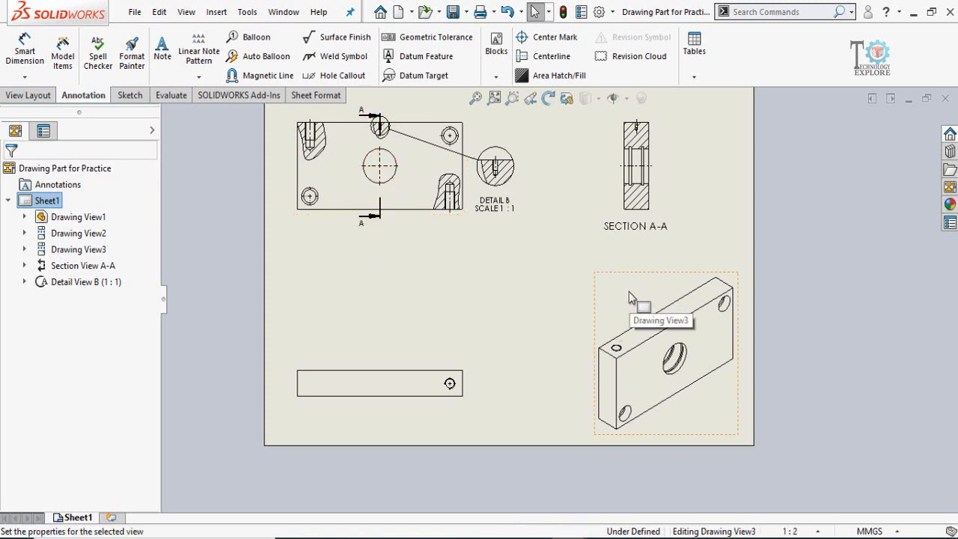
pyautogui.scroll(-3, 150, 253)
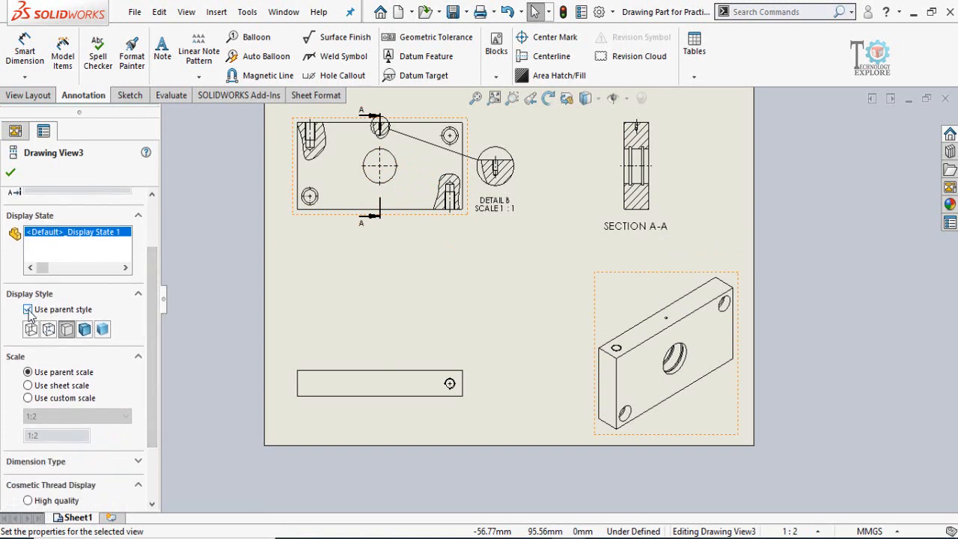
pyautogui.click(28, 310)
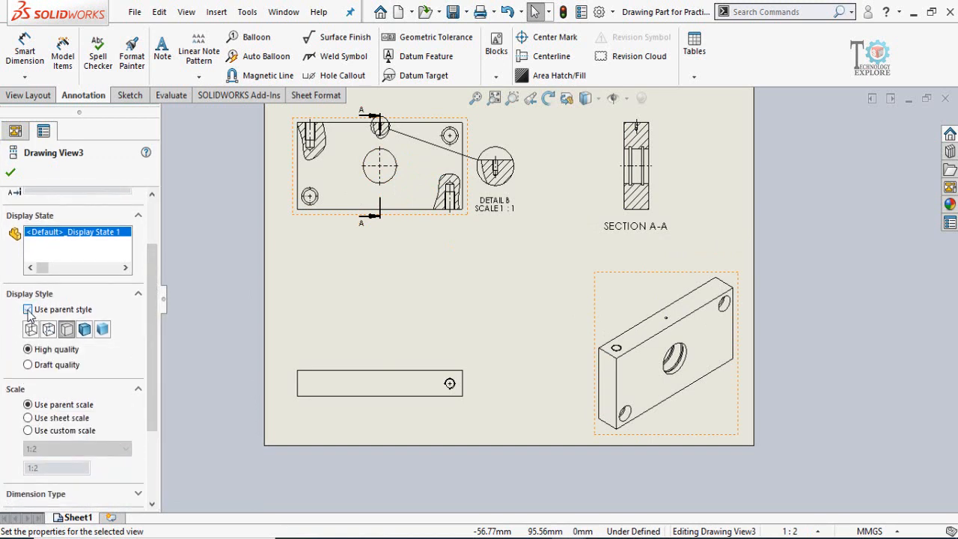
pyautogui.click(84, 331)
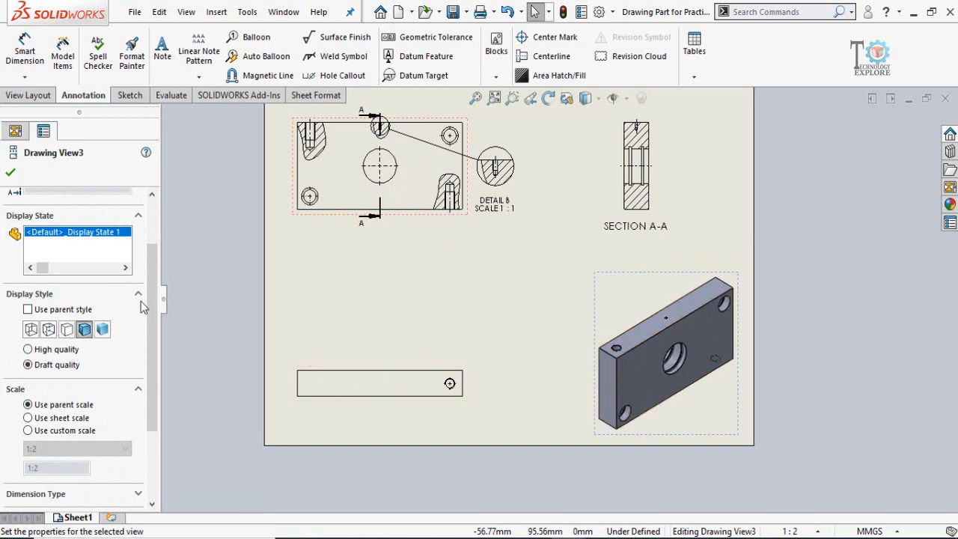
# Give the isometric view a user-defined custom scale of 1:3 and deselect the view
pyautogui.scroll(-3, 75, 315)
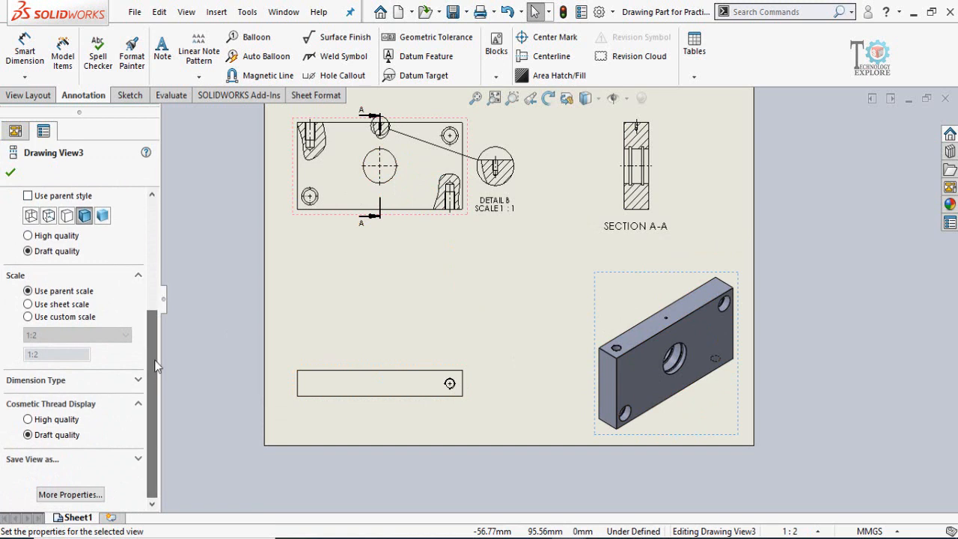
pyautogui.click(39, 319)
pyautogui.click(43, 335)
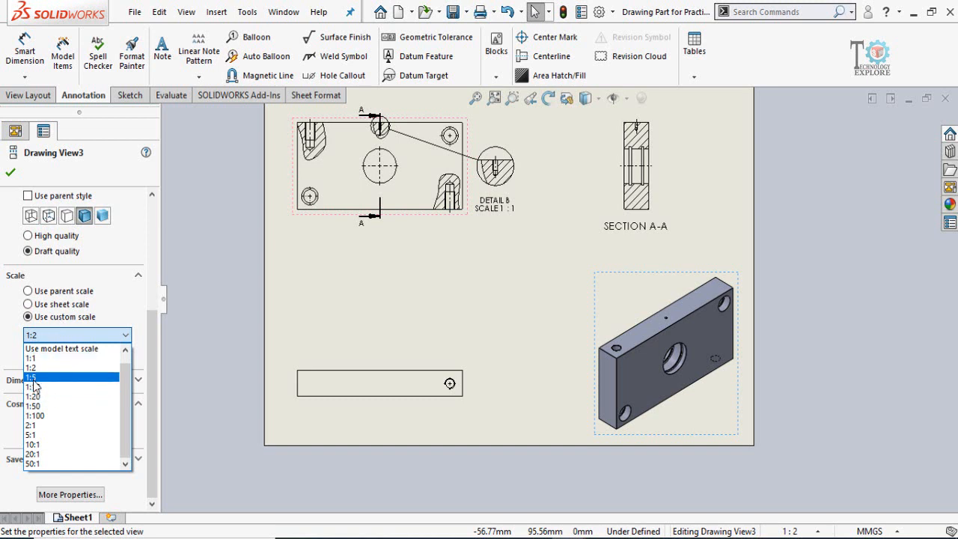
pyautogui.click(34, 377)
pyautogui.click(42, 336)
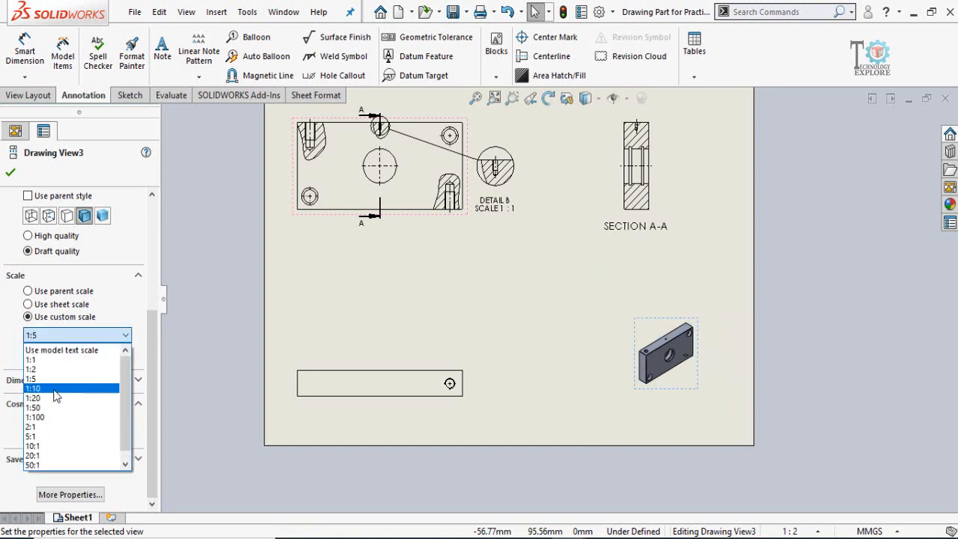
pyautogui.click(47, 351)
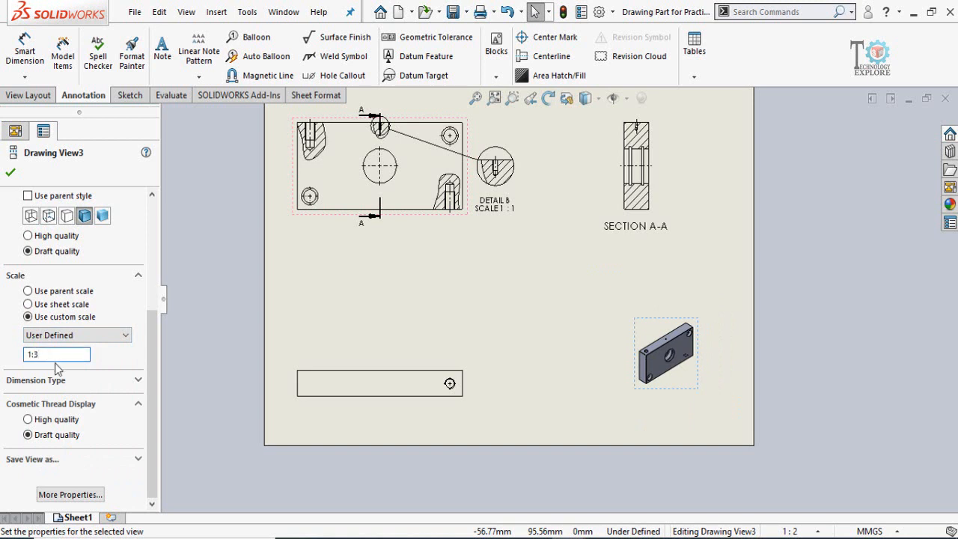
pyautogui.press('Return')
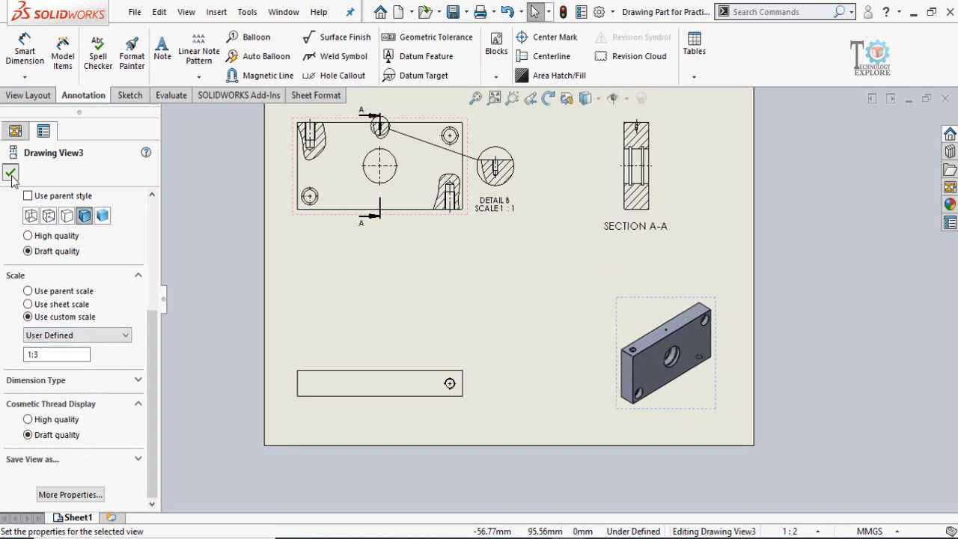
pyautogui.click(10, 172)
pyautogui.scroll(3, 540, 314)
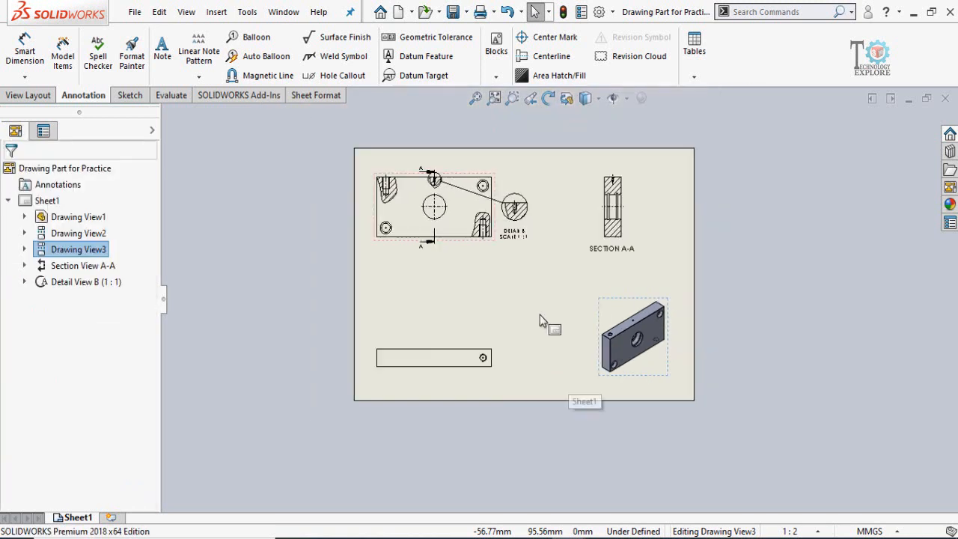
pyautogui.scroll(-3, 506, 304)
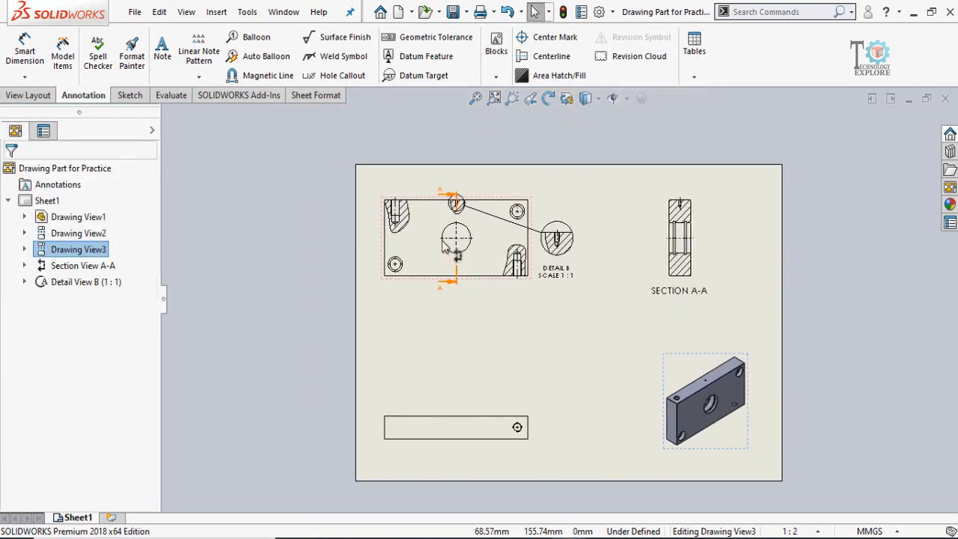
pyautogui.click(461, 354)
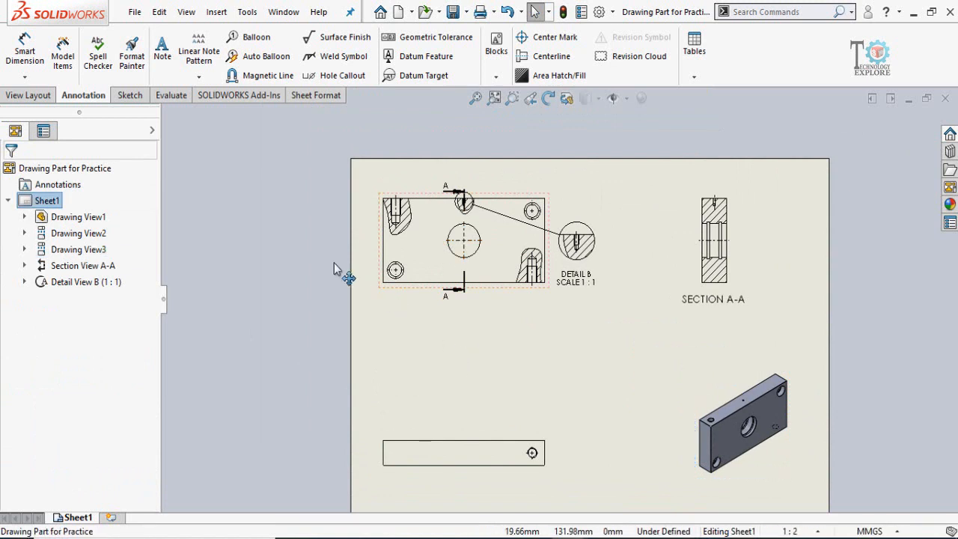
# Start a Horizontal Ordinate Dimension from the front view's left edge, placing the zero reference above the view
pyautogui.click(25, 78)
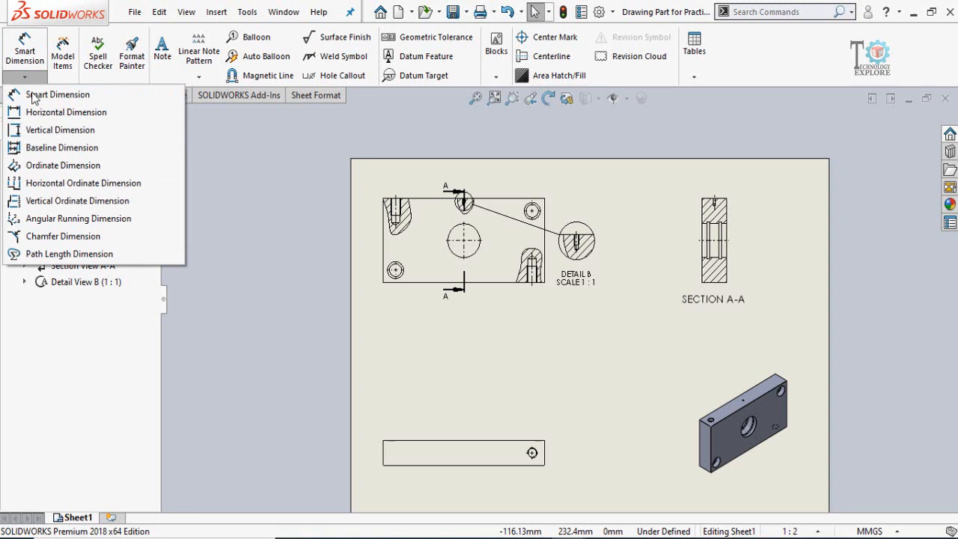
pyautogui.click(37, 187)
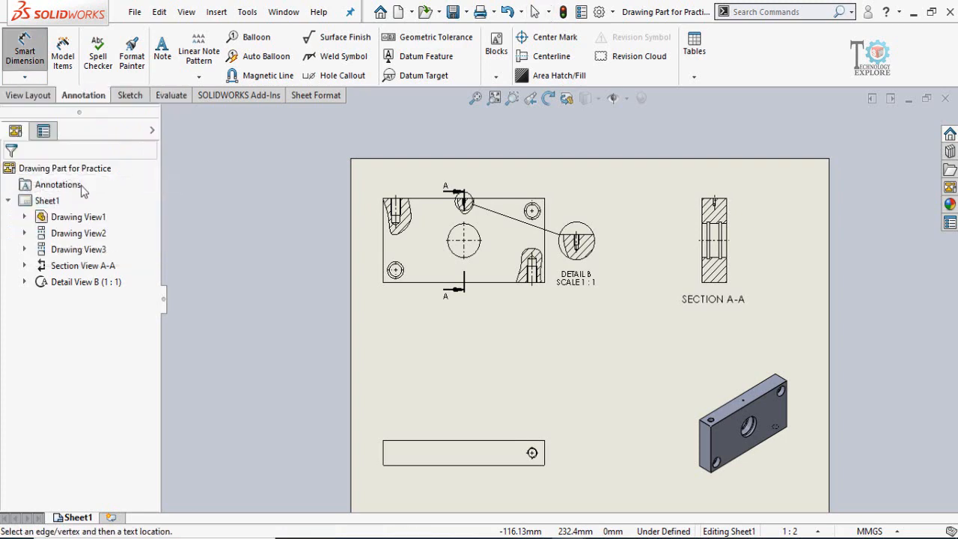
pyautogui.scroll(-3, 446, 187)
pyautogui.moveTo(444, 242); pyautogui.dragTo(425, 222, button='middle')
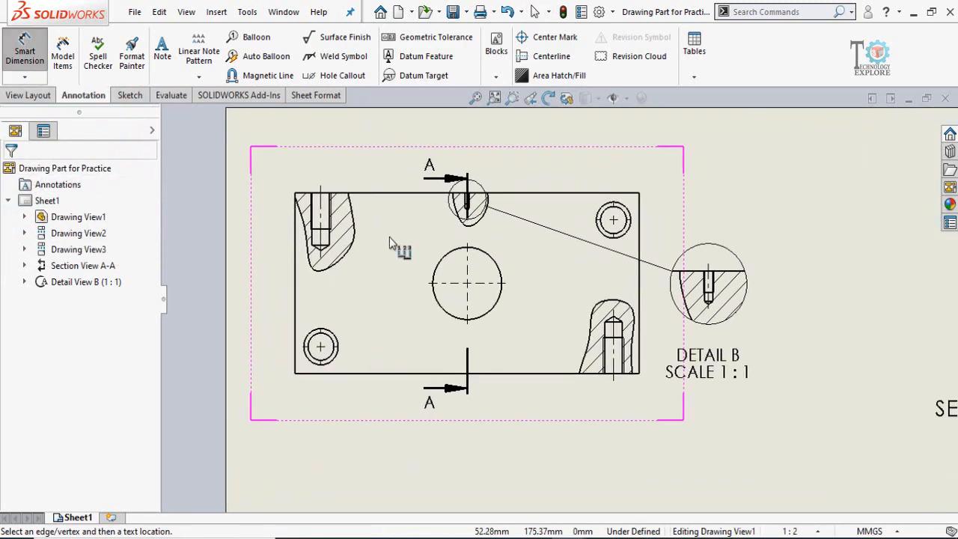
pyautogui.click(296, 232)
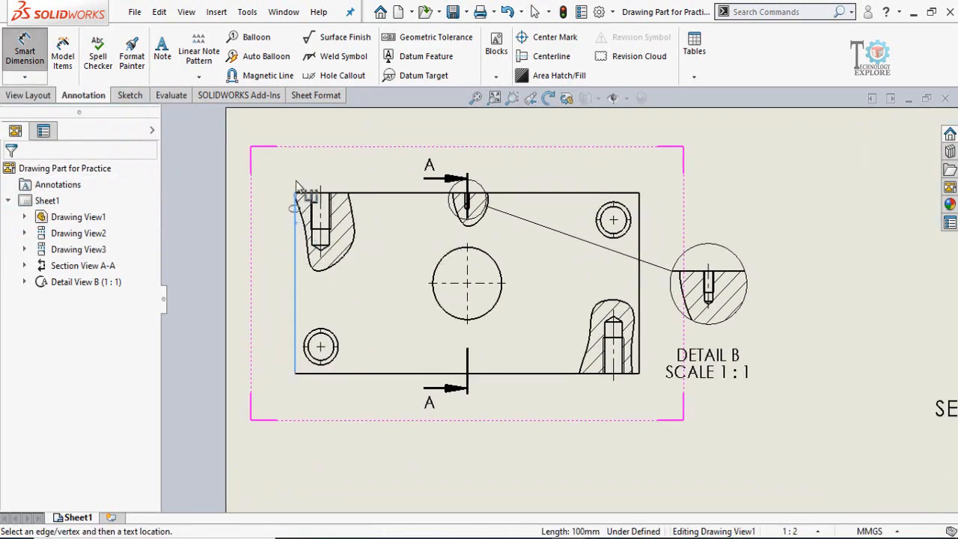
pyautogui.click(295, 158)
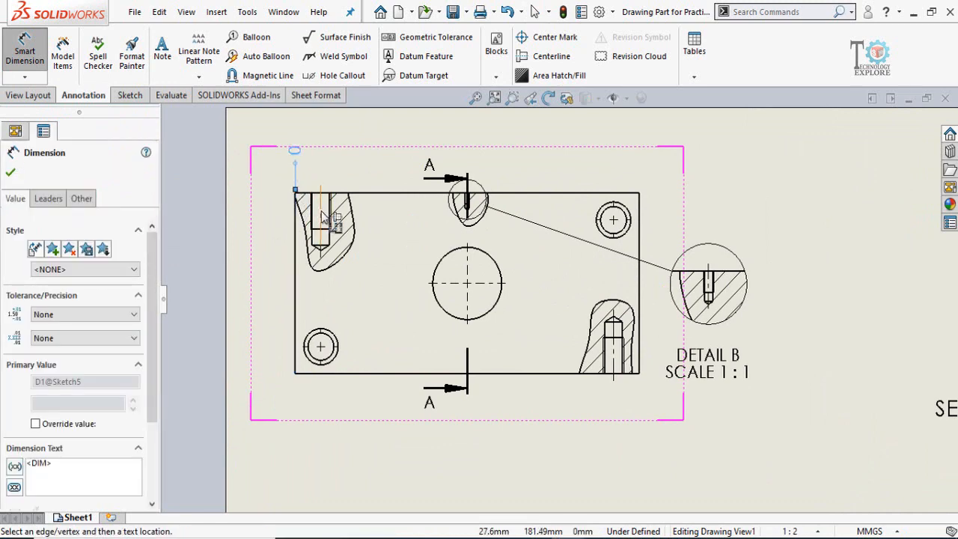
# Add horizontal ordinate dimensions to the front view's tapped holes, central bore and corner counterbored holes, and finish the command
pyautogui.click(321, 217)
pyautogui.click(467, 254)
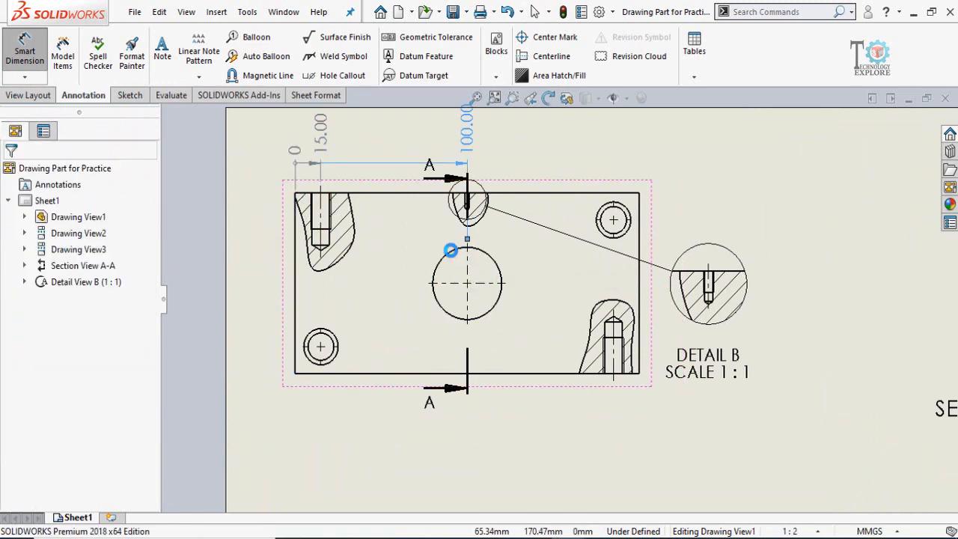
pyautogui.scroll(2, 547, 295)
pyautogui.scroll(-3, 541, 290)
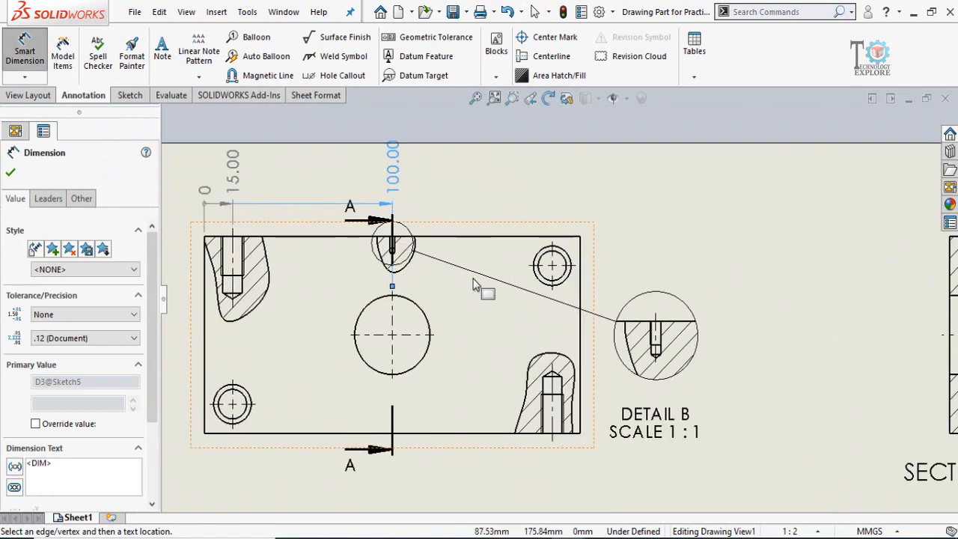
pyautogui.click(538, 285)
pyautogui.scroll(2, 494, 374)
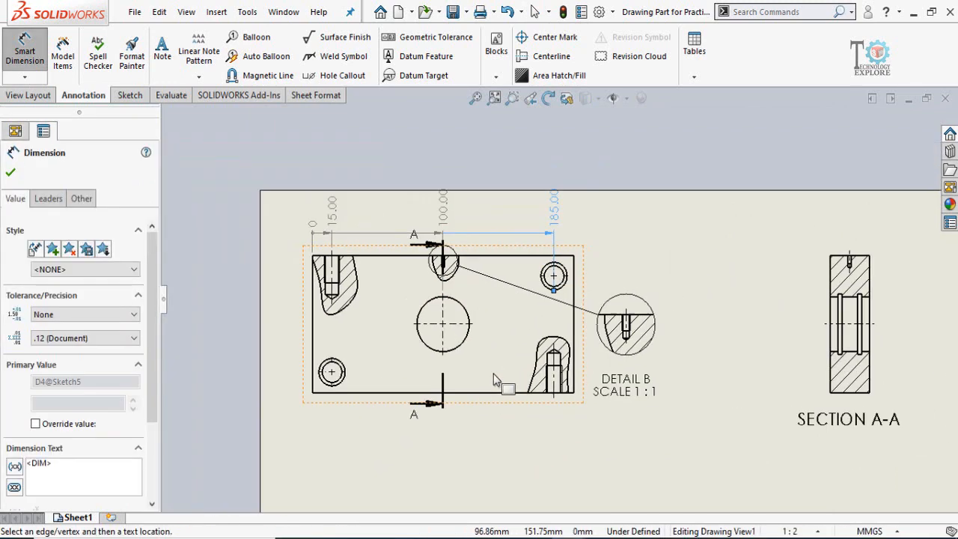
pyautogui.click(554, 365)
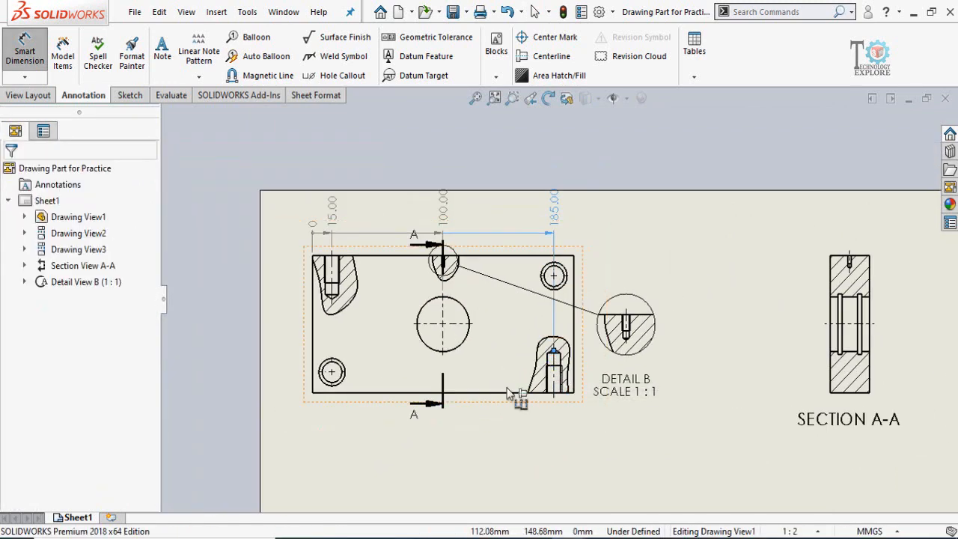
pyautogui.click(340, 387)
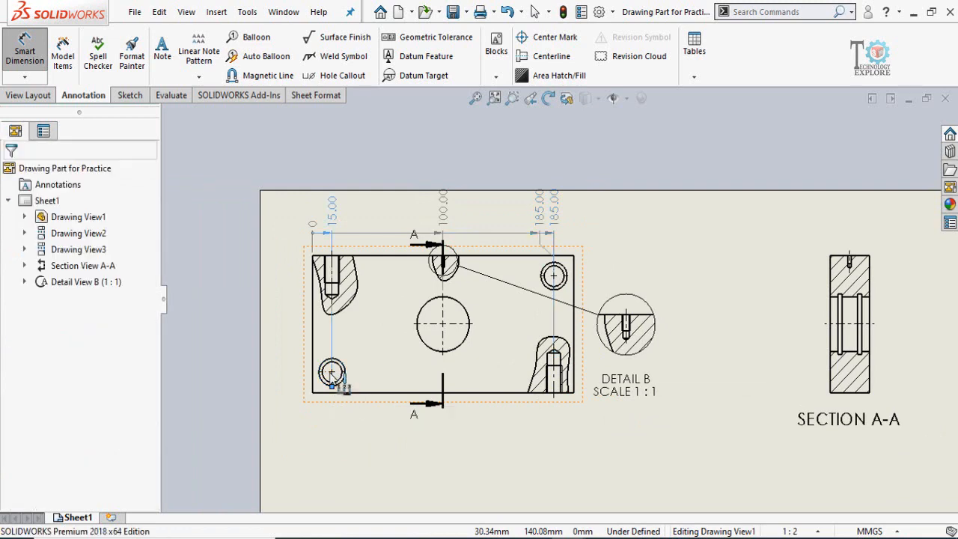
pyautogui.click(11, 174)
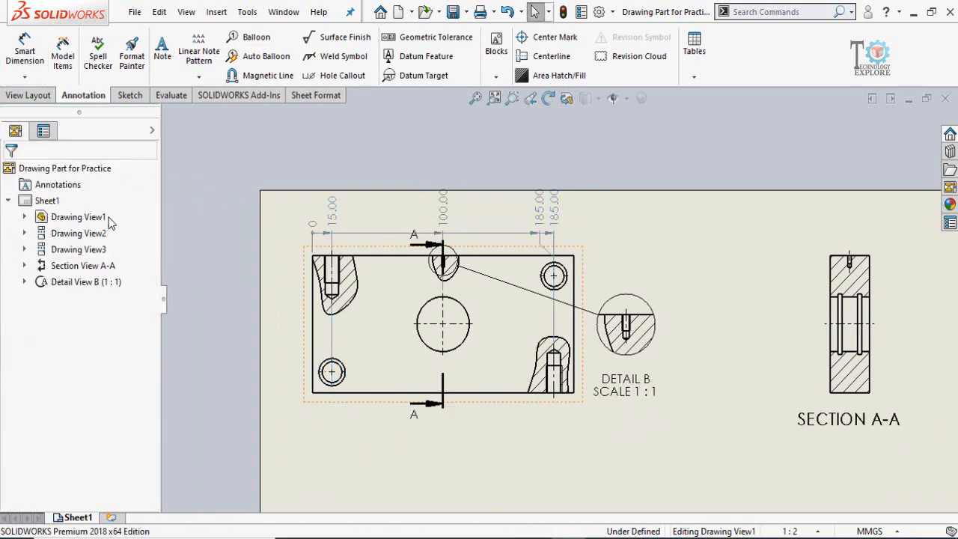
# Turn off the Ordinate chain option for the front view's horizontal ordinate dimensions through the zero dimension
pyautogui.scroll(-3, 439, 274)
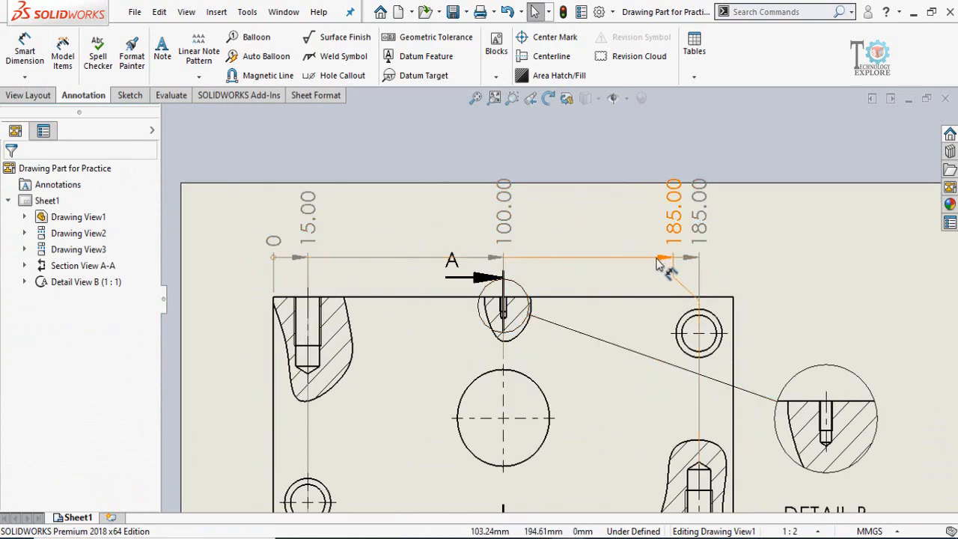
pyautogui.click(273, 248)
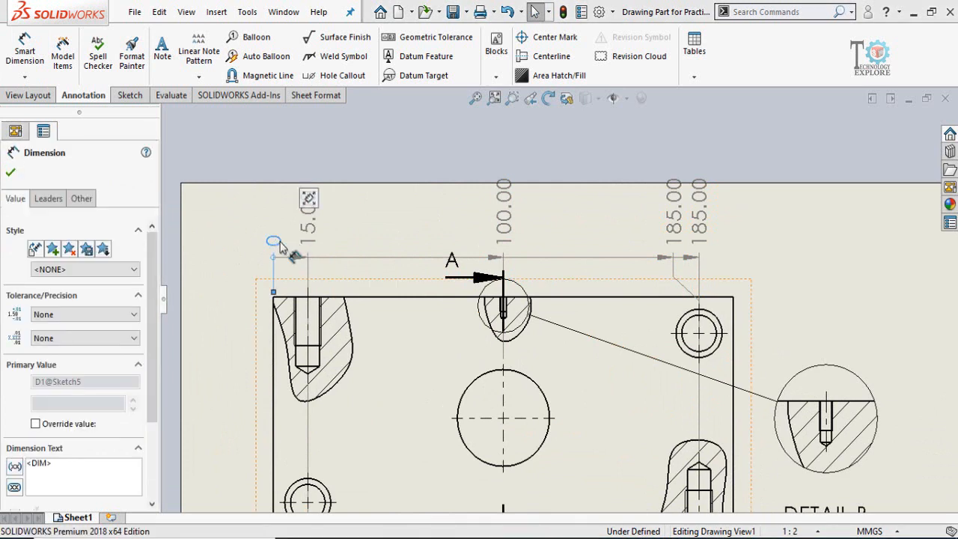
pyautogui.click(47, 199)
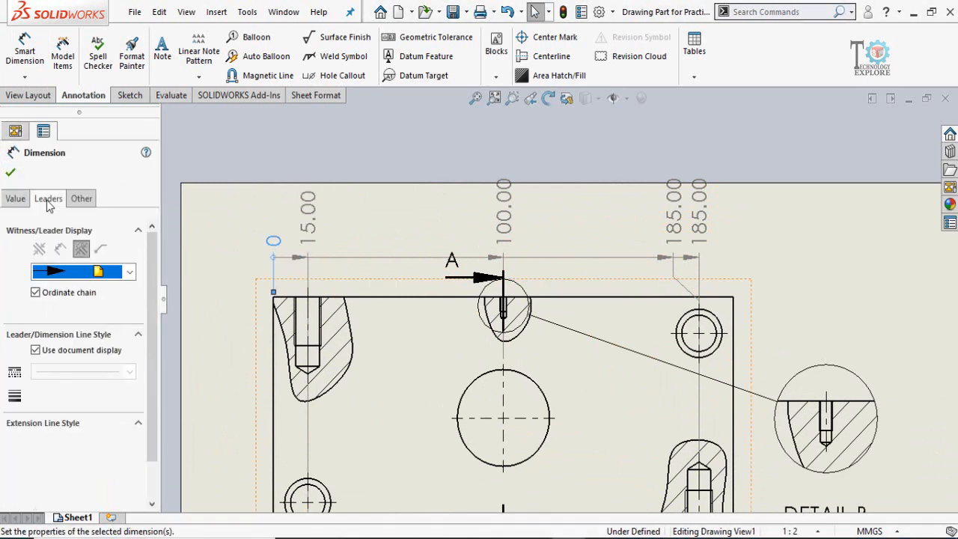
pyautogui.click(45, 292)
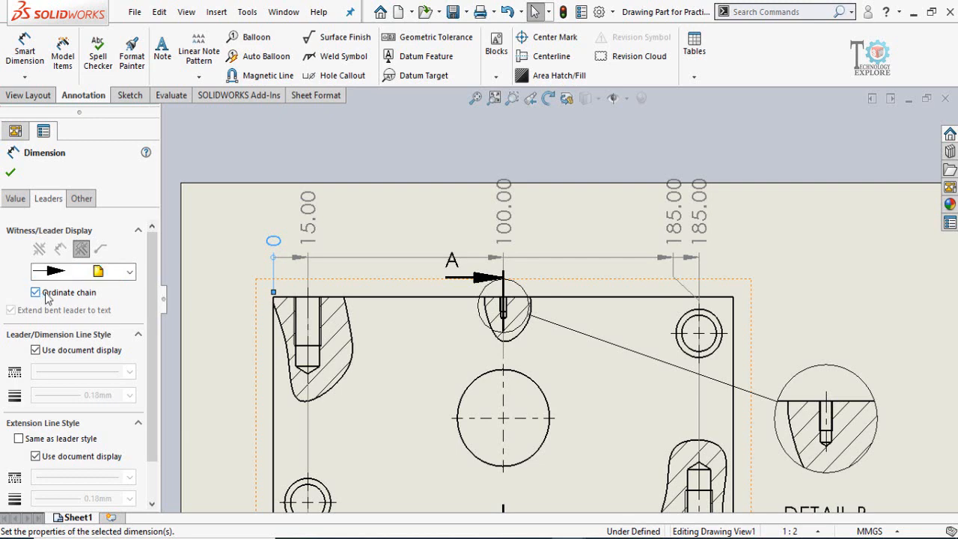
pyautogui.click(10, 176)
# Select all nonzero horizontal ordinate dimensions, set their precision to None, and deselect them
pyautogui.scroll(2, 631, 257)
pyautogui.scroll(-3, 610, 252)
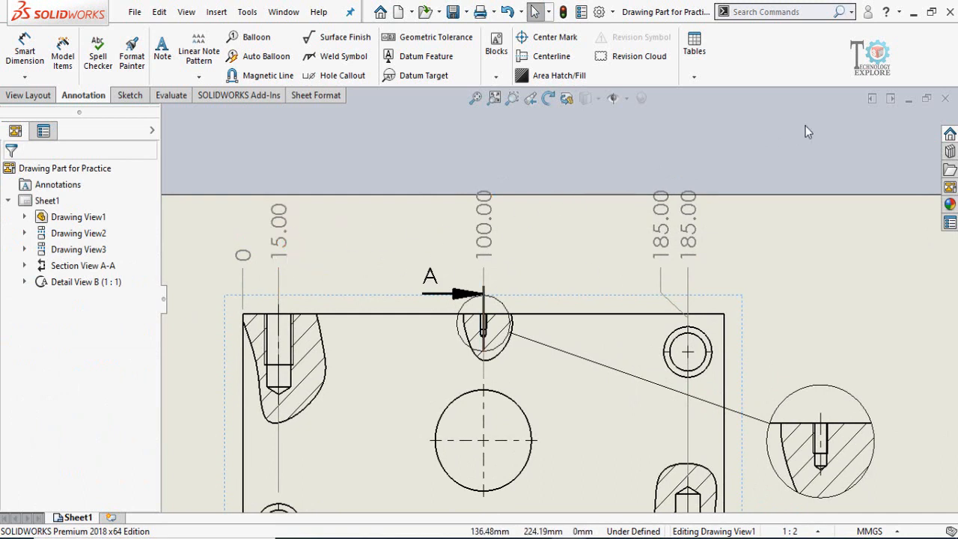
pyautogui.moveTo(816, 129); pyautogui.dragTo(259, 259)
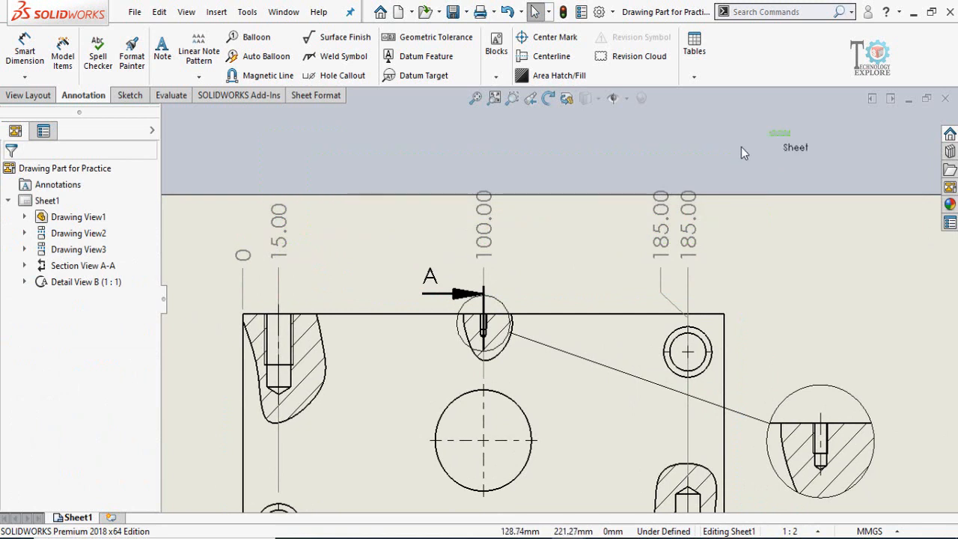
pyautogui.moveTo(742, 148); pyautogui.dragTo(262, 251)
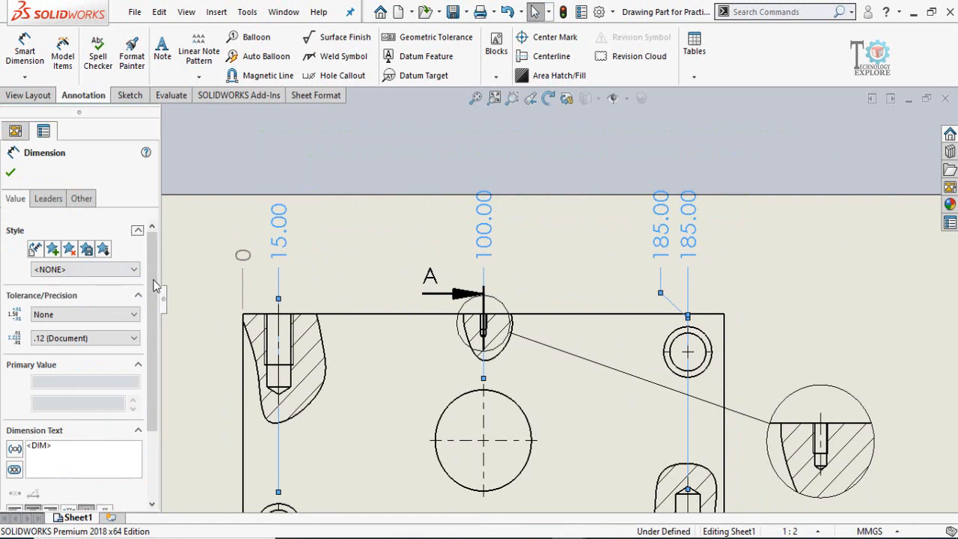
pyautogui.scroll(-2, 154, 284)
pyautogui.click(61, 299)
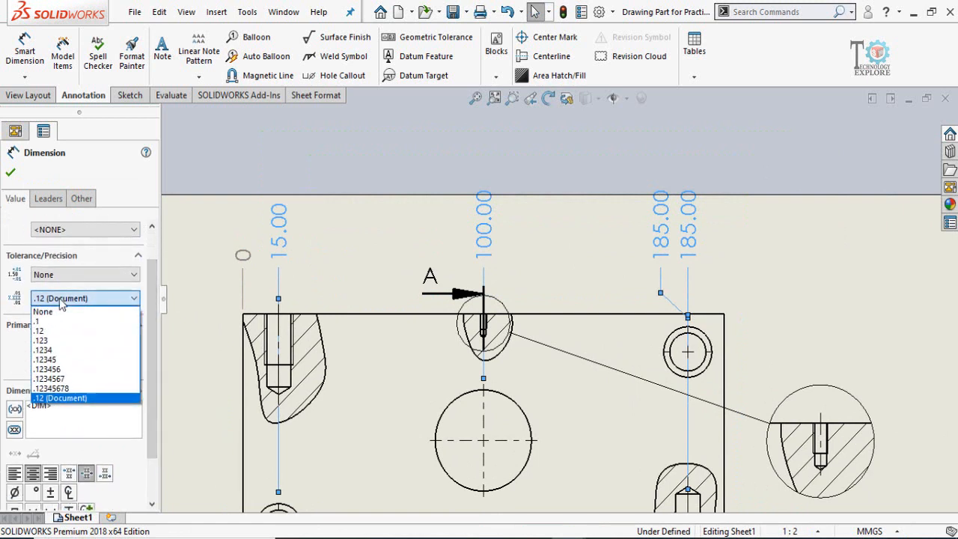
pyautogui.click(49, 316)
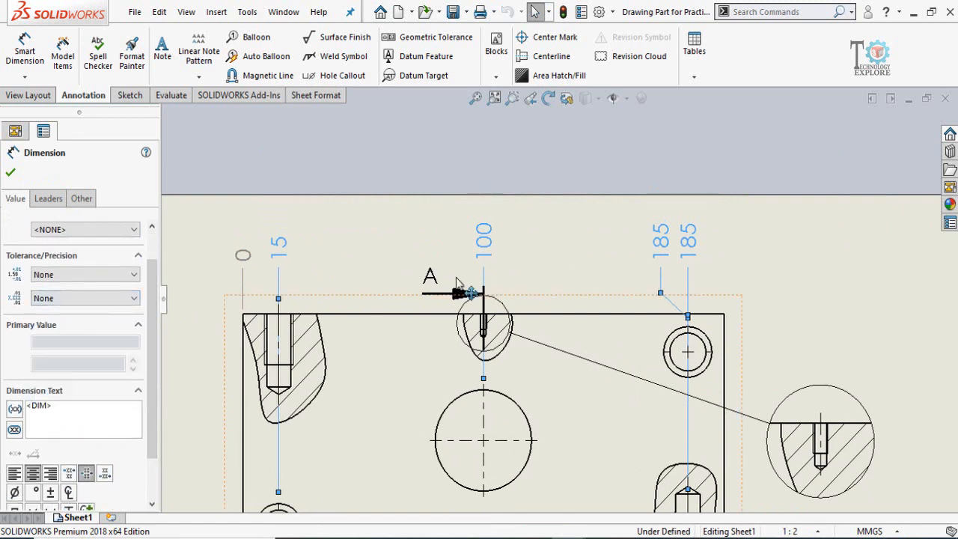
pyautogui.click(526, 260)
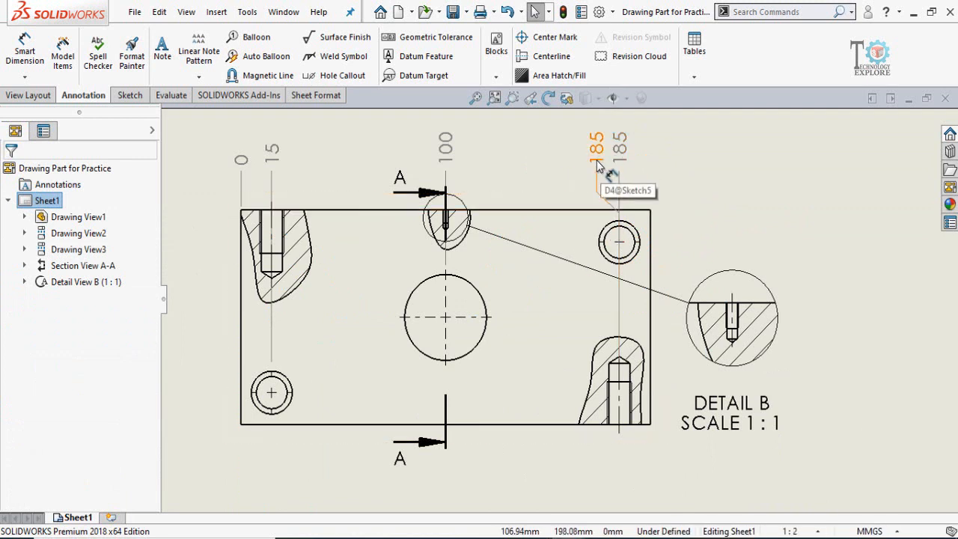
# Turn off the Jog display option for all of the front view's horizontal ordinate dimensions and deselect them
pyautogui.rightClick(596, 160)
pyautogui.click(545, 177)
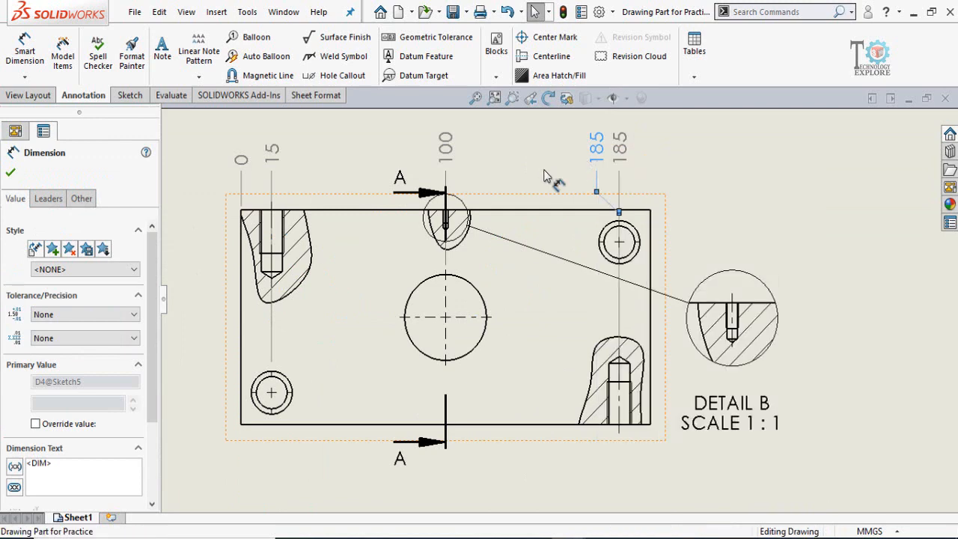
pyautogui.scroll(2, 554, 179)
pyautogui.moveTo(660, 129); pyautogui.dragTo(304, 210)
pyautogui.scroll(2, 566, 209)
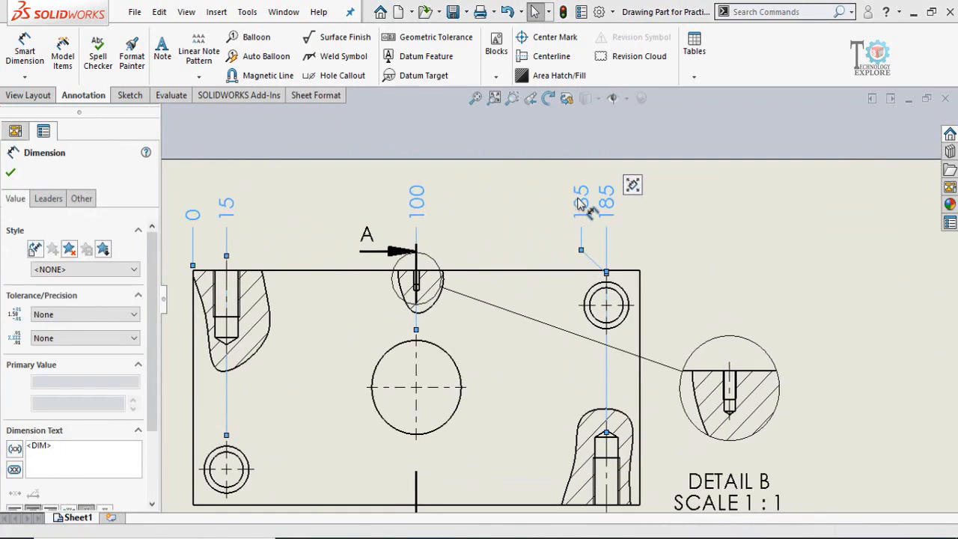
pyautogui.rightClick(579, 199)
pyautogui.moveTo(654, 345)
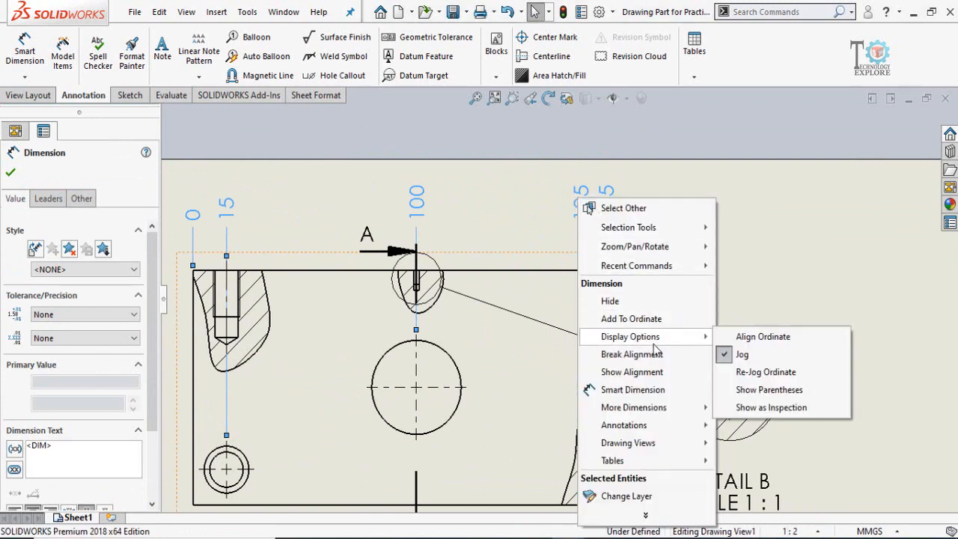
pyautogui.click(730, 355)
pyautogui.scroll(-5, 425, 166)
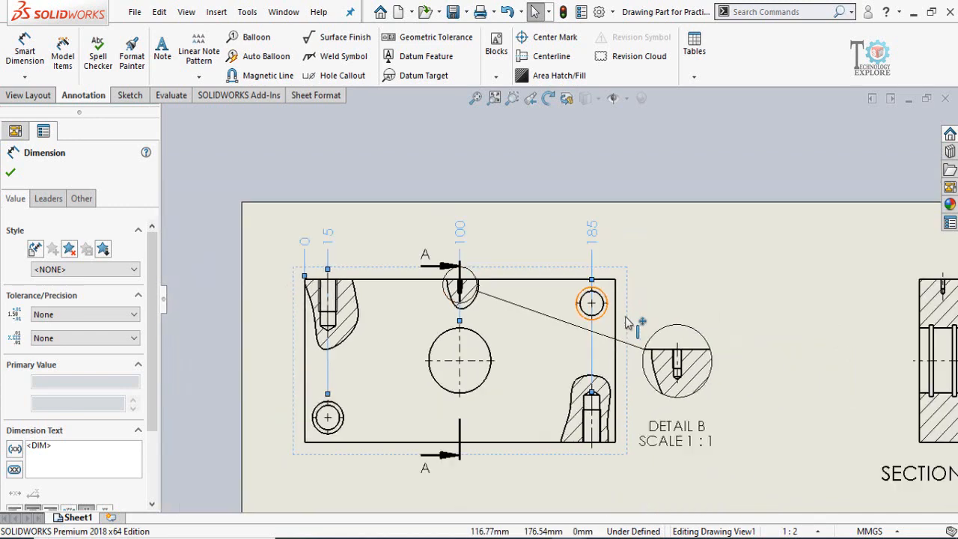
pyautogui.press('Escape')
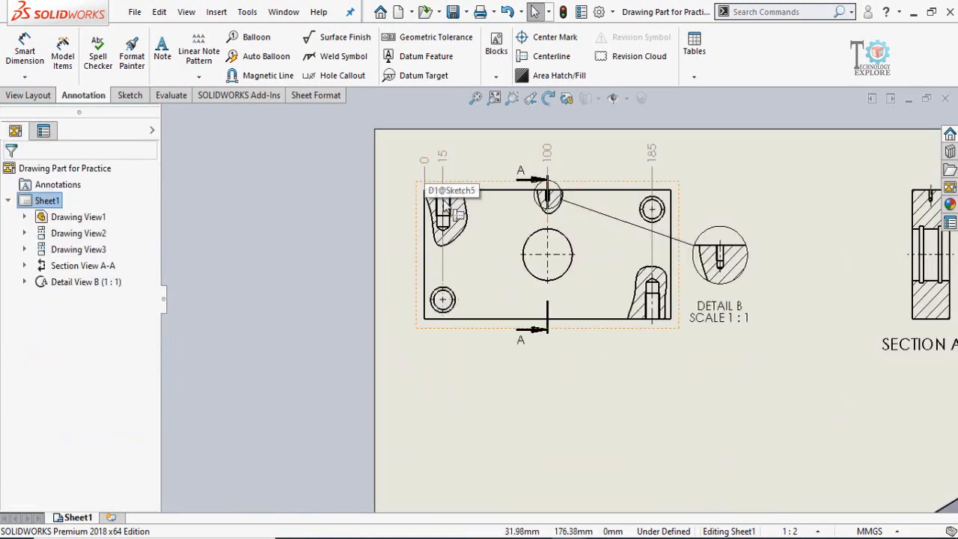
# Move the aligned horizontal ordinate dimensions slightly farther above the front view and deselect them
pyautogui.moveTo(628, 307); pyautogui.dragTo(622, 296, button='middle')
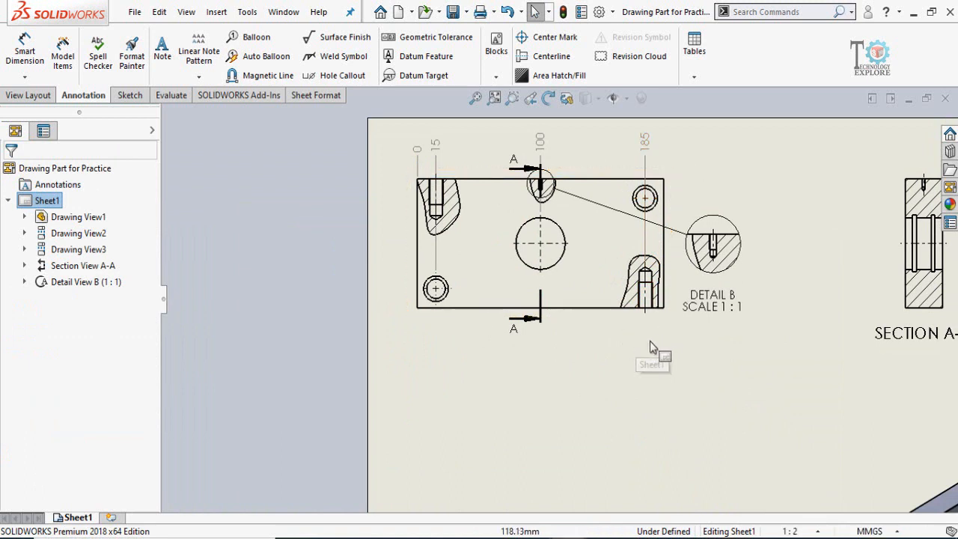
pyautogui.moveTo(649, 152)
pyautogui.mouseDown()
pyautogui.moveTo(648, 343)
pyautogui.moveTo(642, 148)
pyautogui.mouseUp()
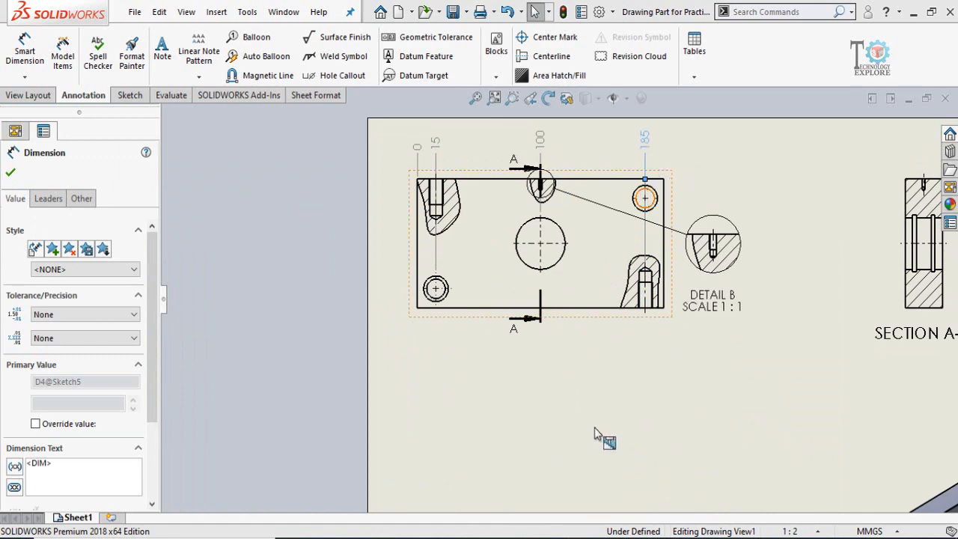
pyautogui.click(659, 356)
pyautogui.scroll(-1, 658, 315)
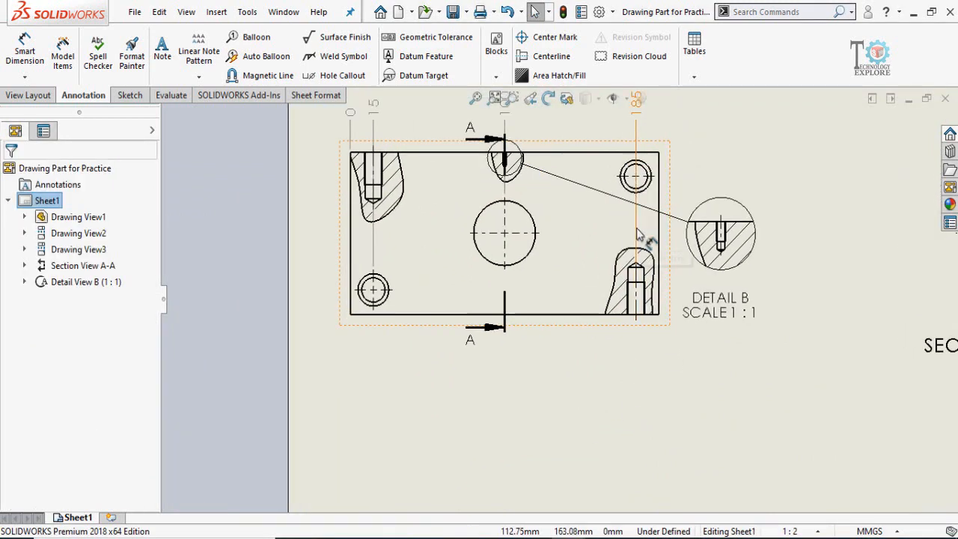
pyautogui.scroll(1, 638, 234)
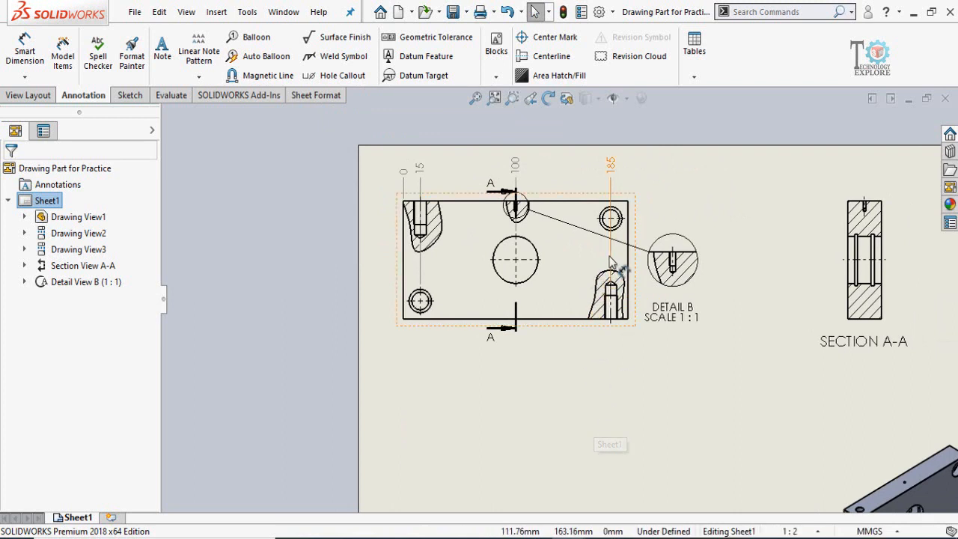
# Break the alignment of the lower-right tapped hole's horizontal ordinate dimension and move it below the front view
pyautogui.click(610, 260)
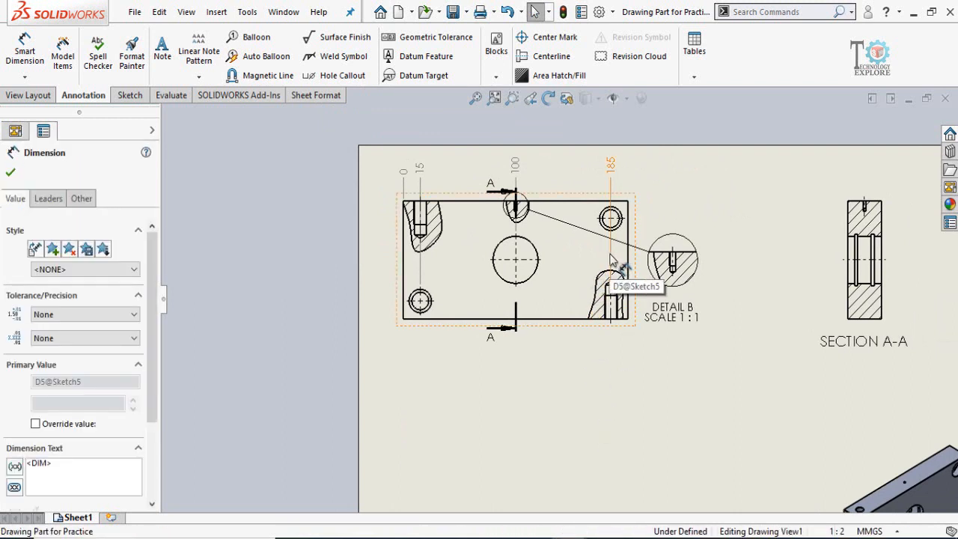
pyautogui.rightClick(610, 259)
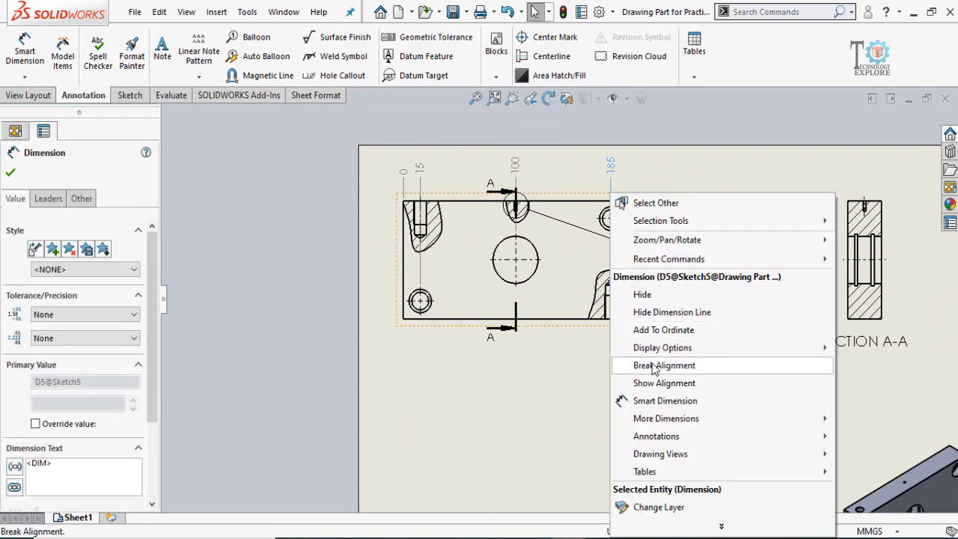
pyautogui.click(642, 366)
pyautogui.click(620, 390)
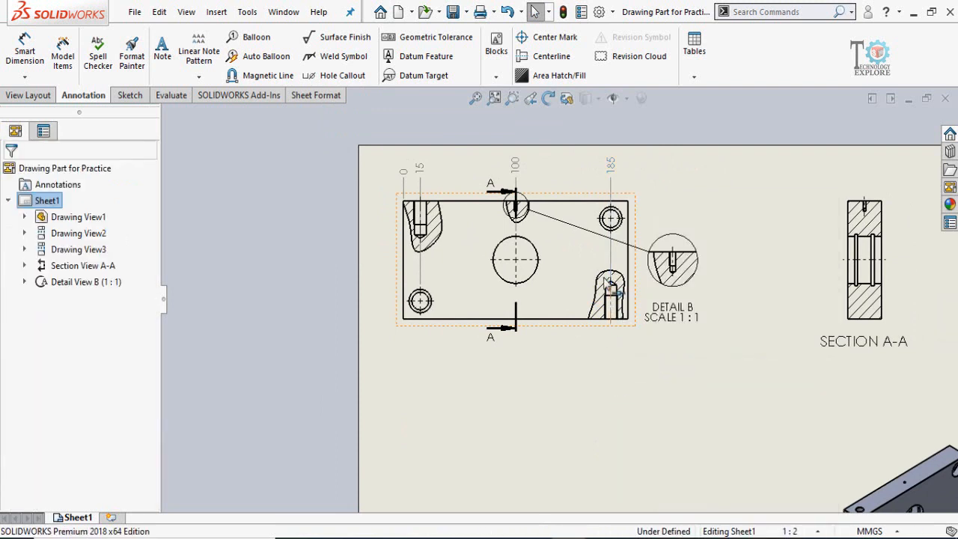
pyautogui.click(614, 257)
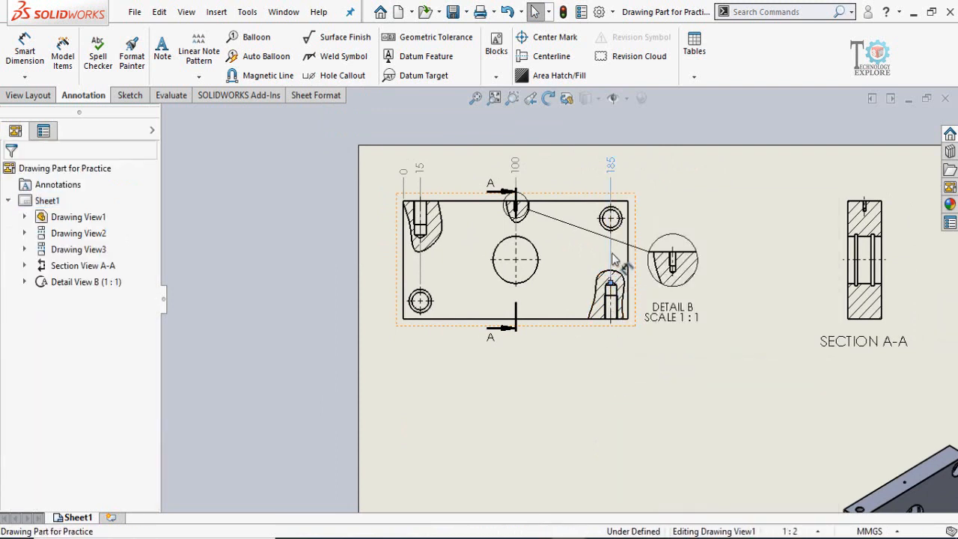
pyautogui.moveTo(611, 283); pyautogui.dragTo(619, 449)
pyautogui.click(541, 372)
pyautogui.scroll(2, 537, 370)
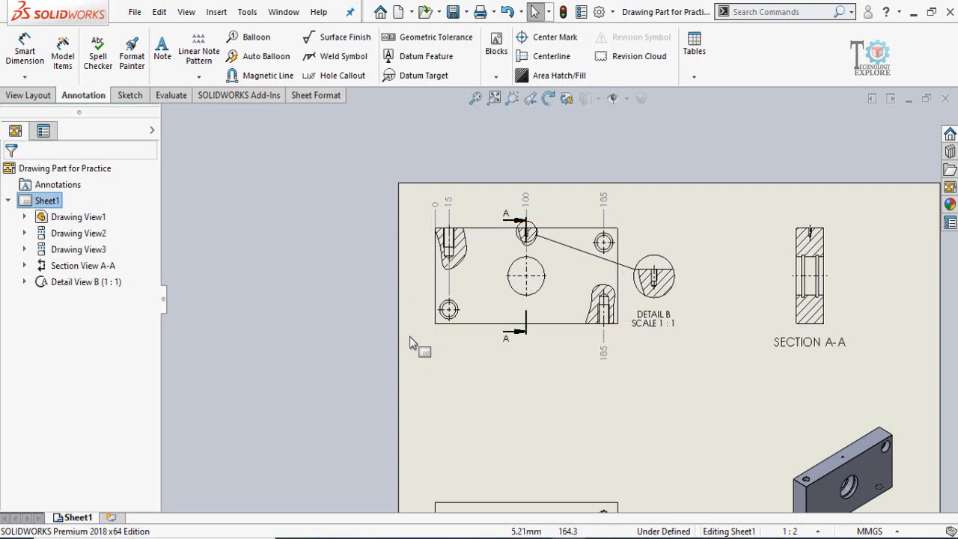
# Add vertical ordinate dimensions from the front view's top edge to the upper-left tapped hole's thread end, central bore and lower-left hole
pyautogui.click(8, 77)
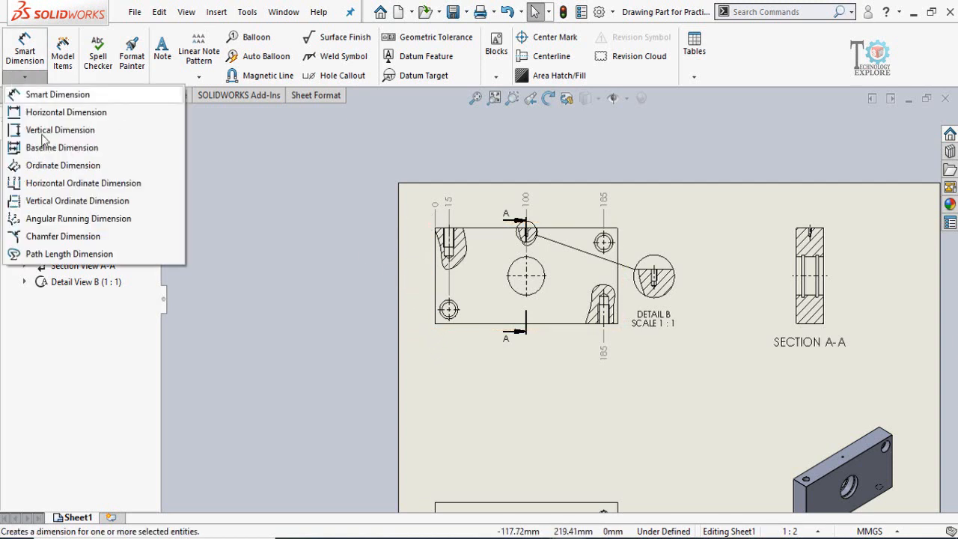
pyautogui.click(69, 200)
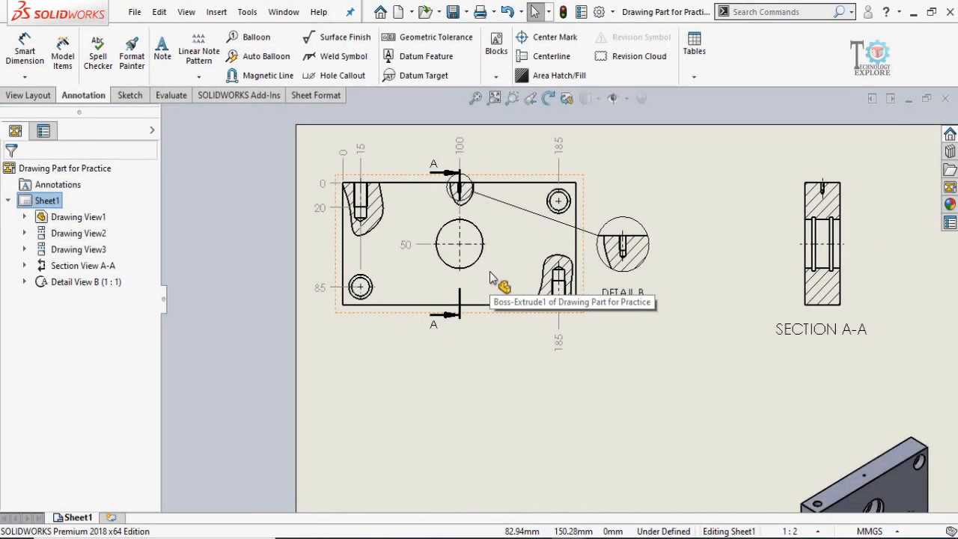
pyautogui.moveTo(491, 271); pyautogui.dragTo(482, 299, button='middle')
pyautogui.scroll(-1, 488, 239)
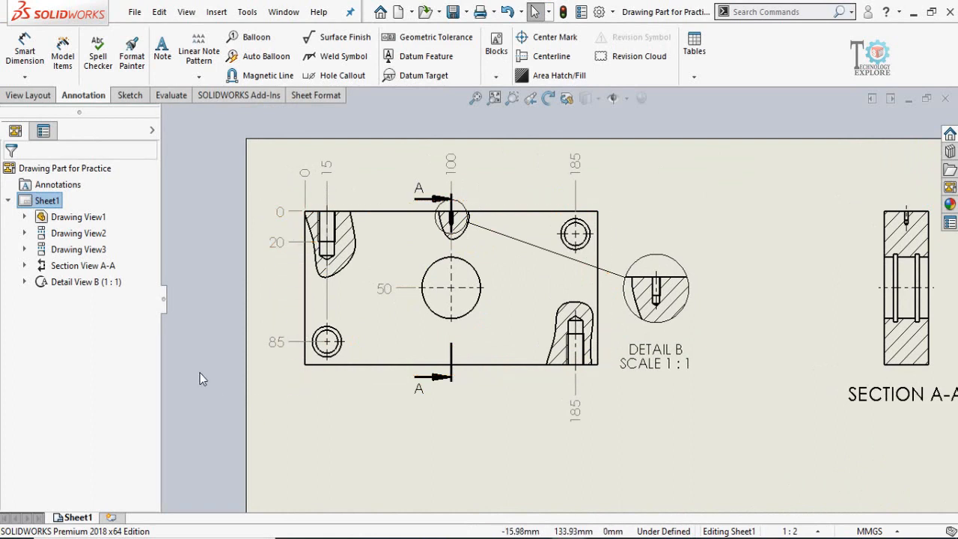
pyautogui.scroll(1, 515, 284)
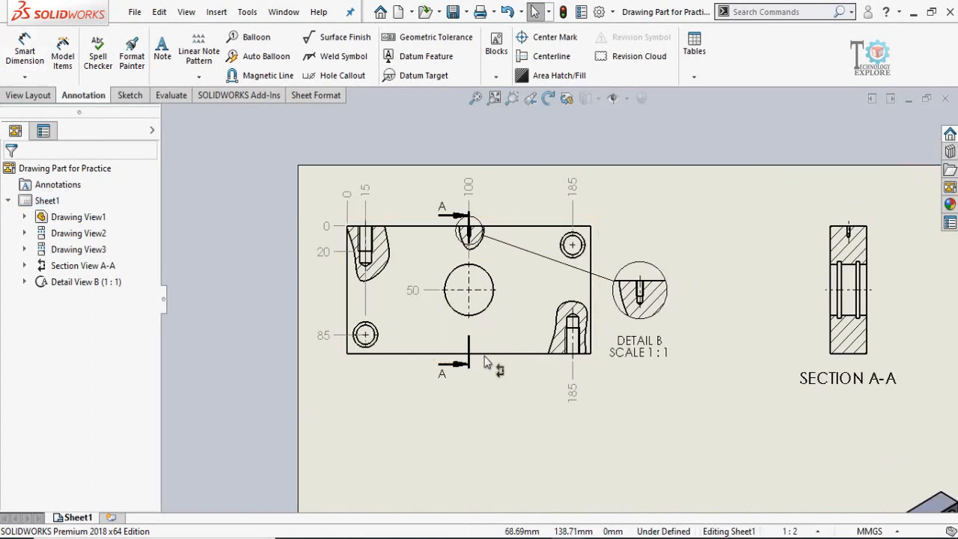
pyautogui.scroll(-2, 449, 449)
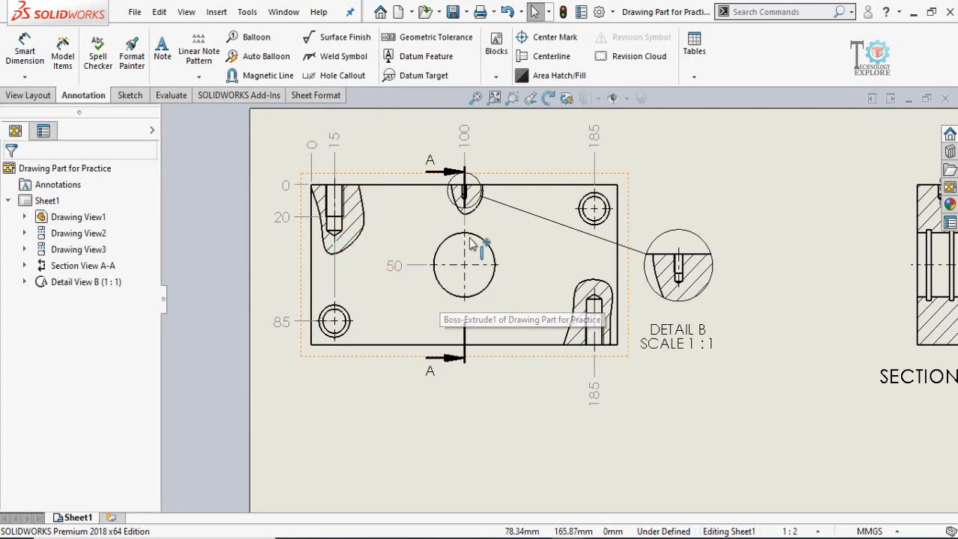
# Add the overall width dimension below the front view and the overall height dimension beside its left edge
pyautogui.click(29, 62)
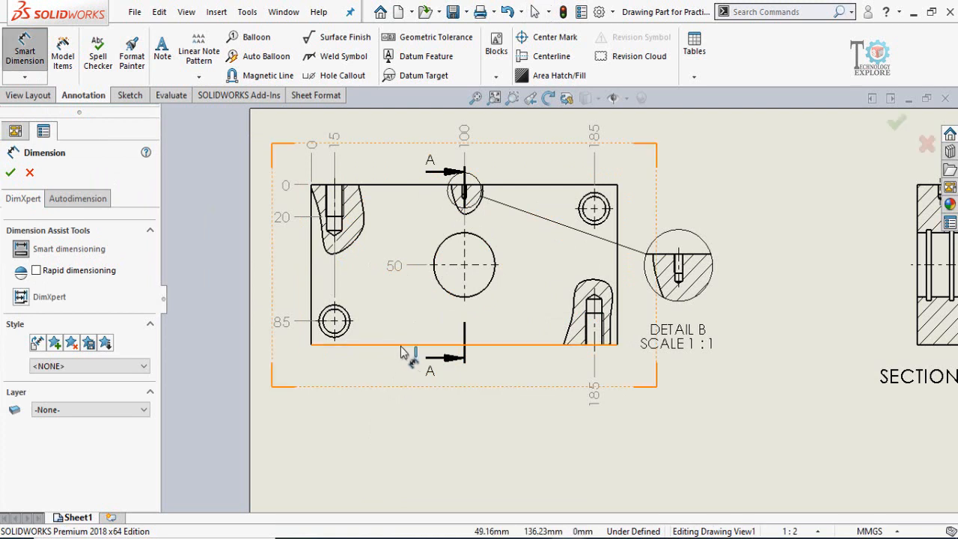
pyautogui.click(404, 346)
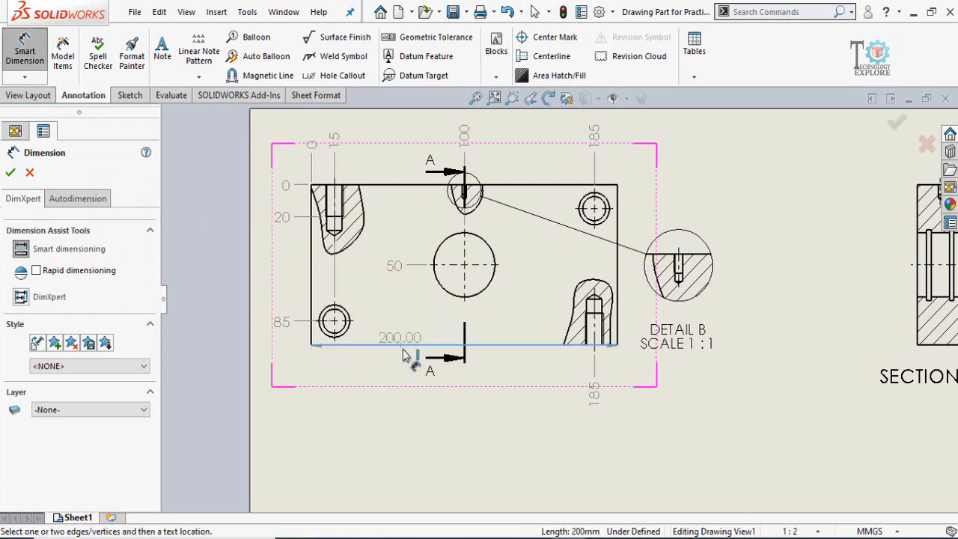
pyautogui.click(443, 422)
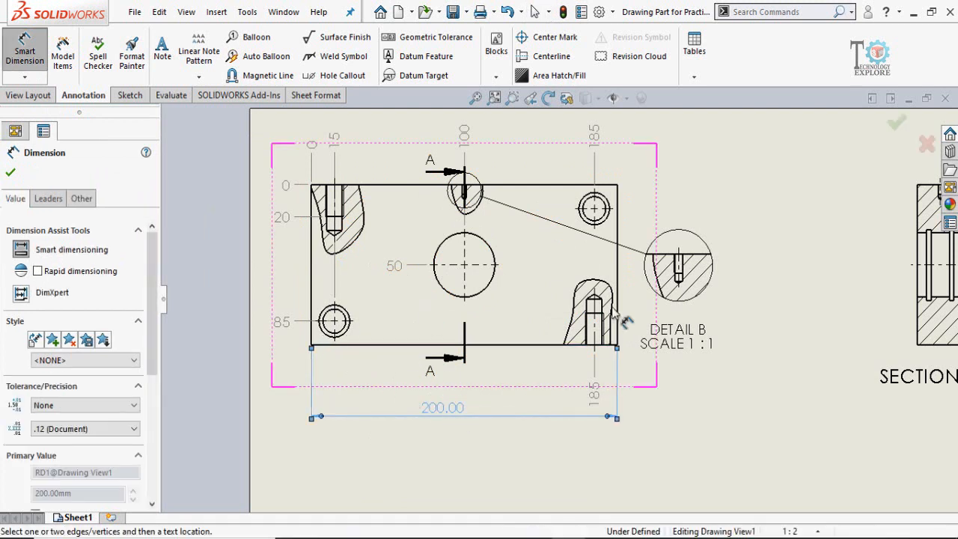
pyautogui.click(312, 264)
pyautogui.click(270, 263)
# Dimension the thread depth and thread diameter of the front view's lower-right tapped hole
pyautogui.scroll(-2, 601, 397)
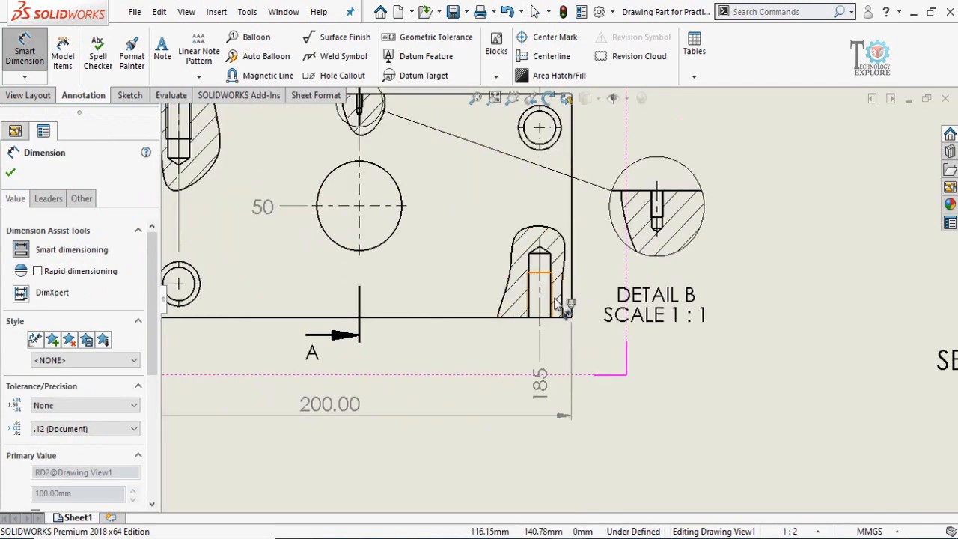
pyautogui.click(552, 297)
pyautogui.click(603, 319)
pyautogui.scroll(2, 449, 269)
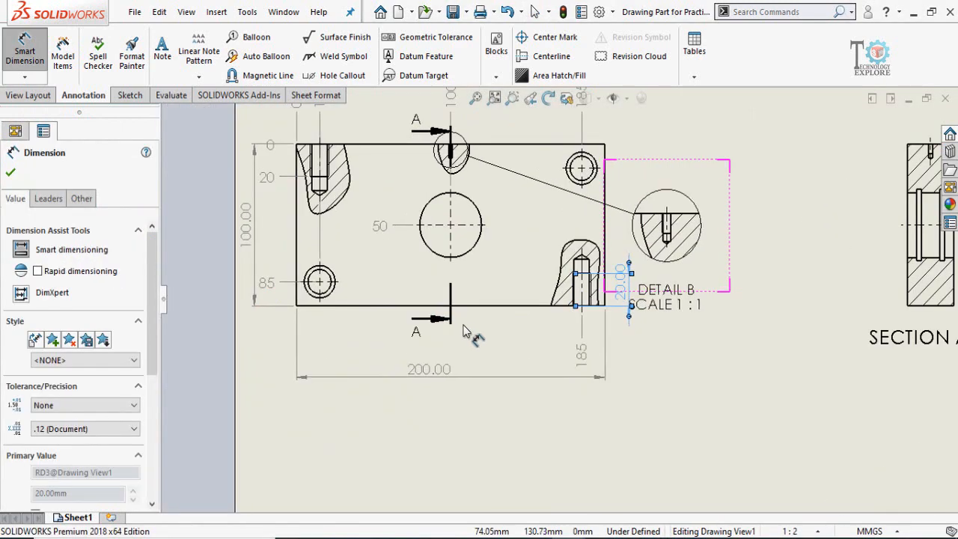
pyautogui.scroll(-3, 547, 236)
pyautogui.click(542, 182)
pyautogui.click(615, 325)
pyautogui.scroll(3, 561, 360)
pyautogui.press('Escape')
# Move the overall width and lower 185 dimensions farther below the front view and place the M12 text left of its extension lines
pyautogui.moveTo(427, 353); pyautogui.dragTo(433, 376)
pyautogui.moveTo(552, 331); pyautogui.dragTo(553, 351)
pyautogui.click(575, 323)
pyautogui.scroll(-2, 576, 321)
pyautogui.moveTo(581, 283); pyautogui.dragTo(474, 291)
pyautogui.click(703, 299)
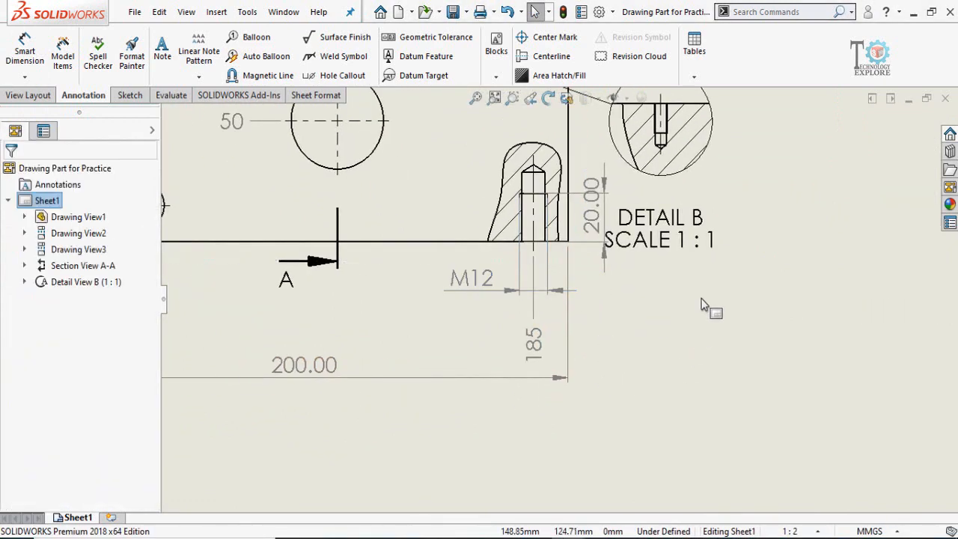
# Move Detail View B farther right to clear the lower-right tapped hole's depth dimension
pyautogui.scroll(3, 696, 299)
pyautogui.moveTo(601, 224); pyautogui.dragTo(647, 224)
pyautogui.scroll(-3, 553, 239)
pyautogui.click(717, 339)
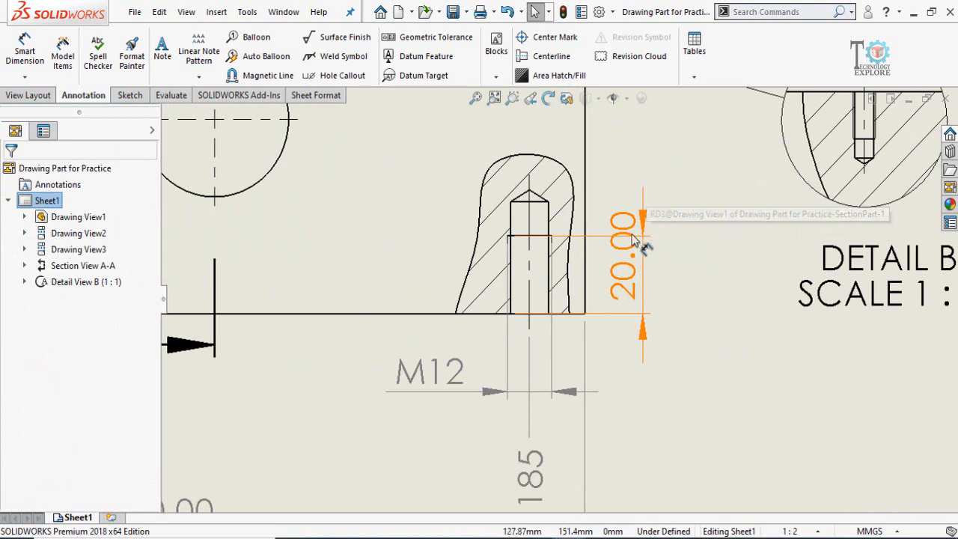
# Flip the lower-right thread depth dimension's arrows inward and show it without decimals, with its text centered between the extension lines
pyautogui.click(625, 291)
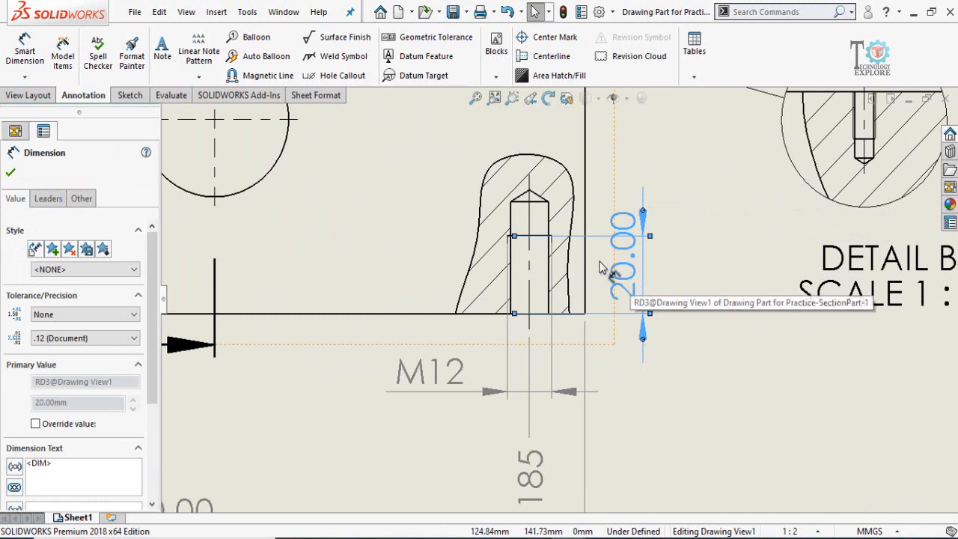
pyautogui.click(643, 340)
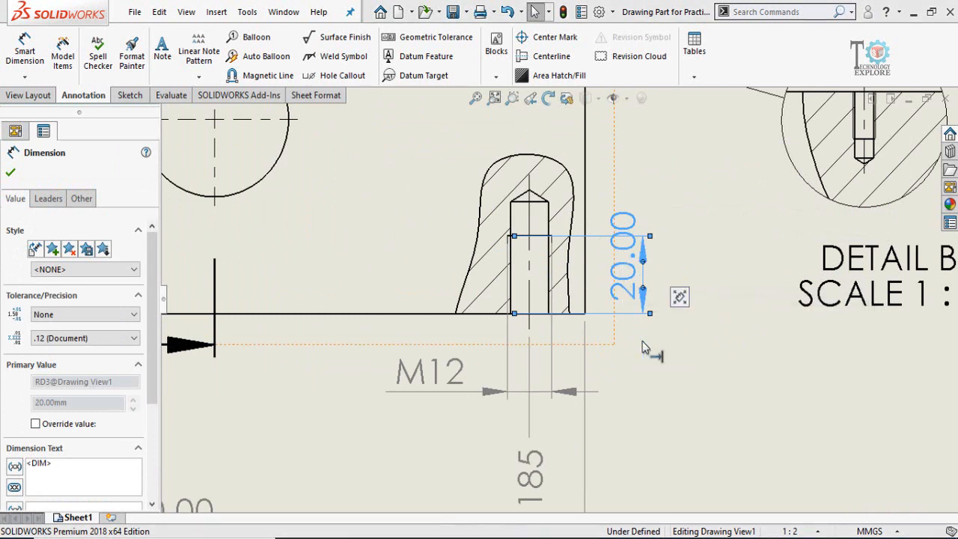
pyautogui.click(85, 337)
pyautogui.click(49, 352)
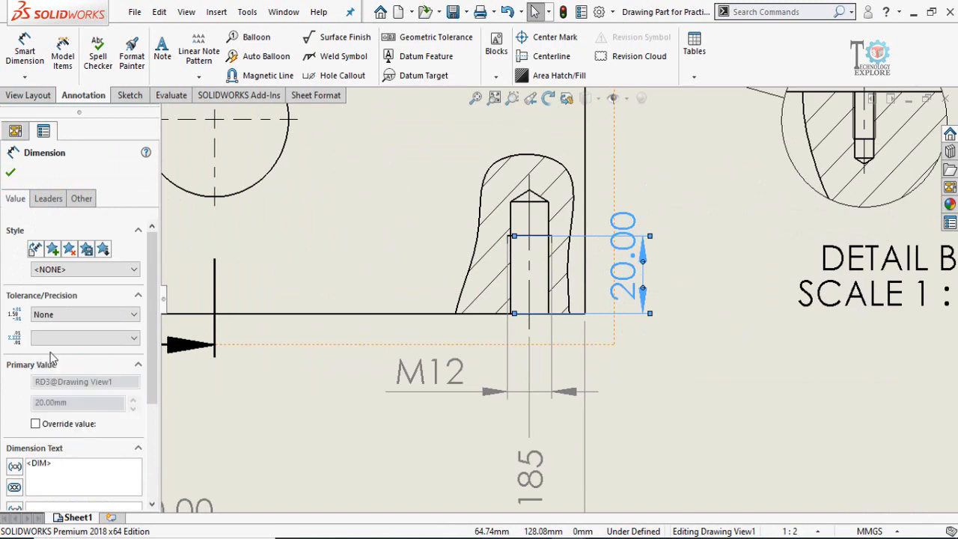
pyautogui.click(689, 340)
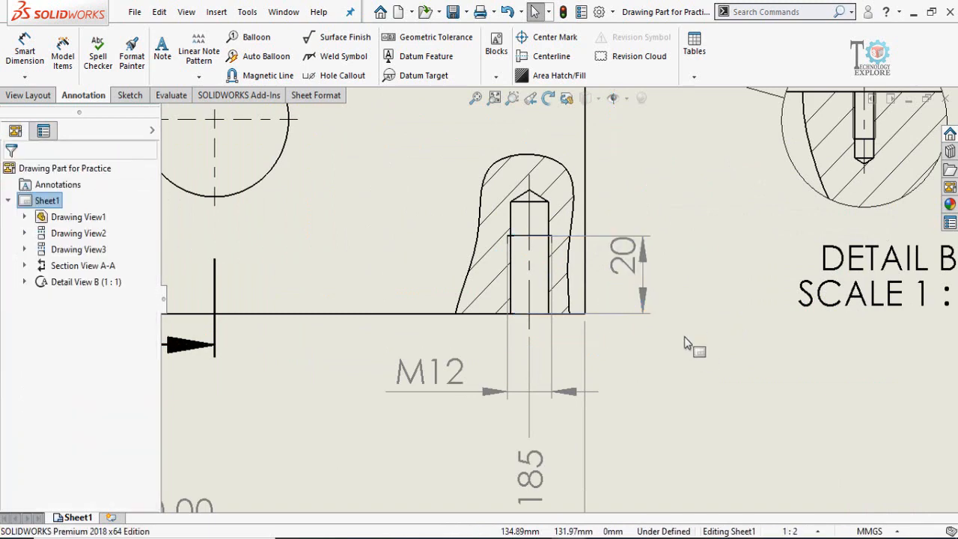
pyautogui.moveTo(631, 261); pyautogui.dragTo(632, 278)
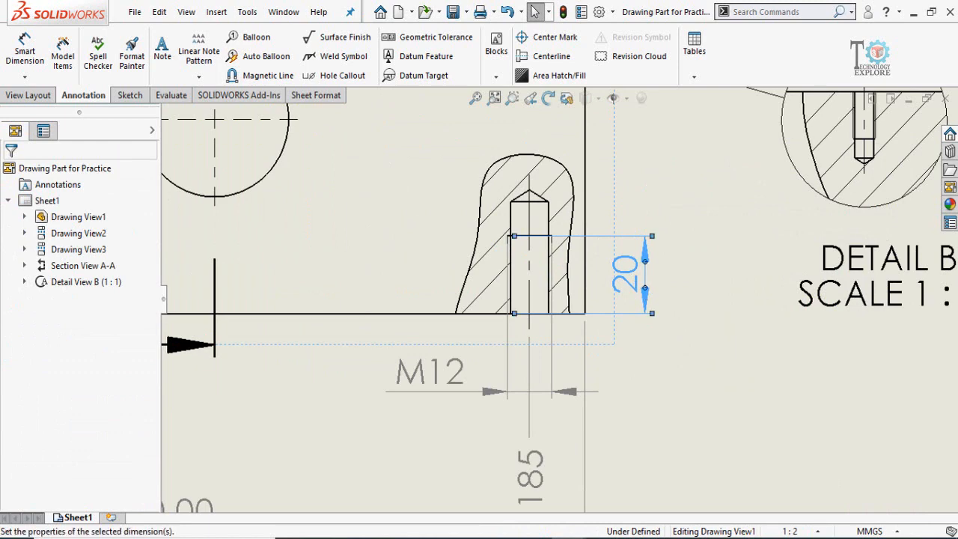
pyautogui.click(697, 392)
# Append (2x) to the text of the lower-right tapped hole's M12 dimension
pyautogui.scroll(3, 698, 393)
pyautogui.click(520, 374)
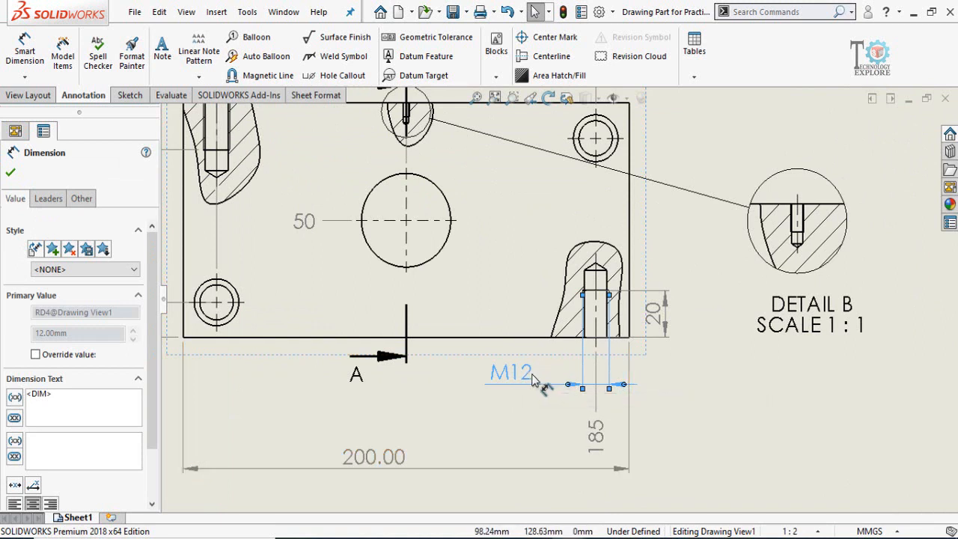
pyautogui.scroll(-1, 152, 374)
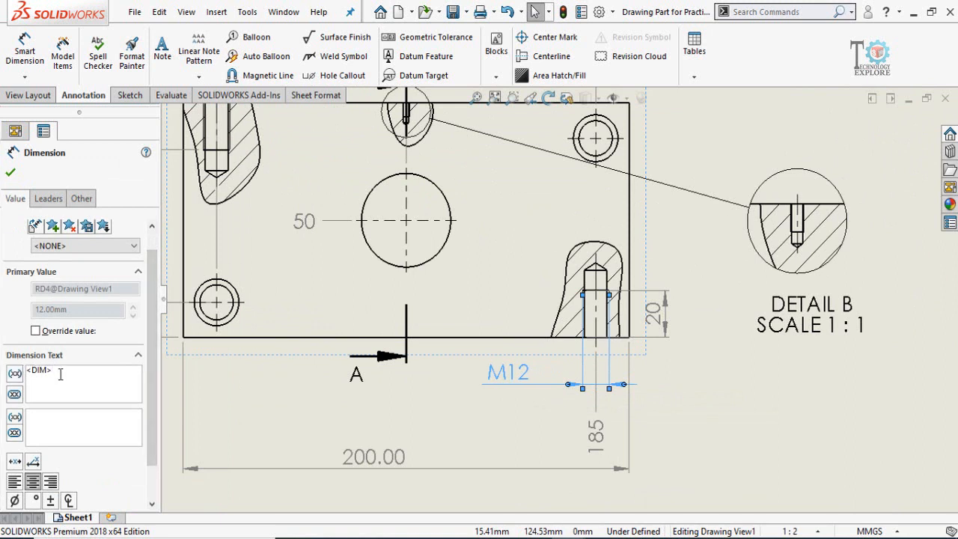
pyautogui.write('(s2')
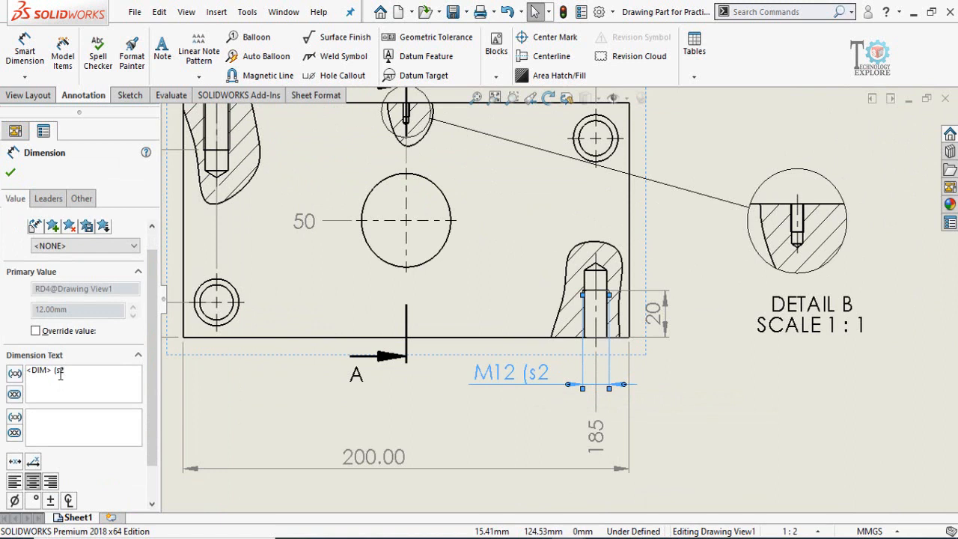
pyautogui.write(')')
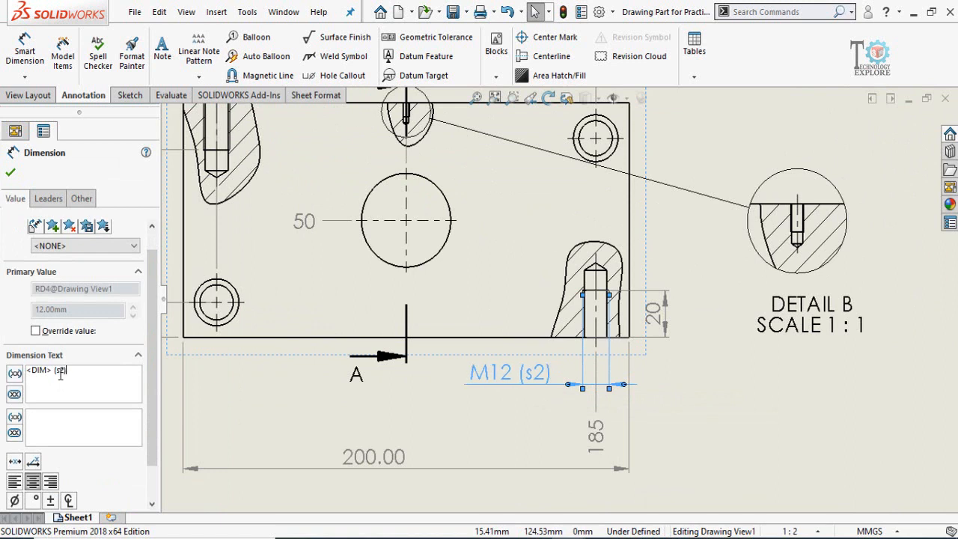
pyautogui.press('BackSpace')
pyautogui.press('BackSpace')
pyautogui.press('BackSpace')
pyautogui.write('2')
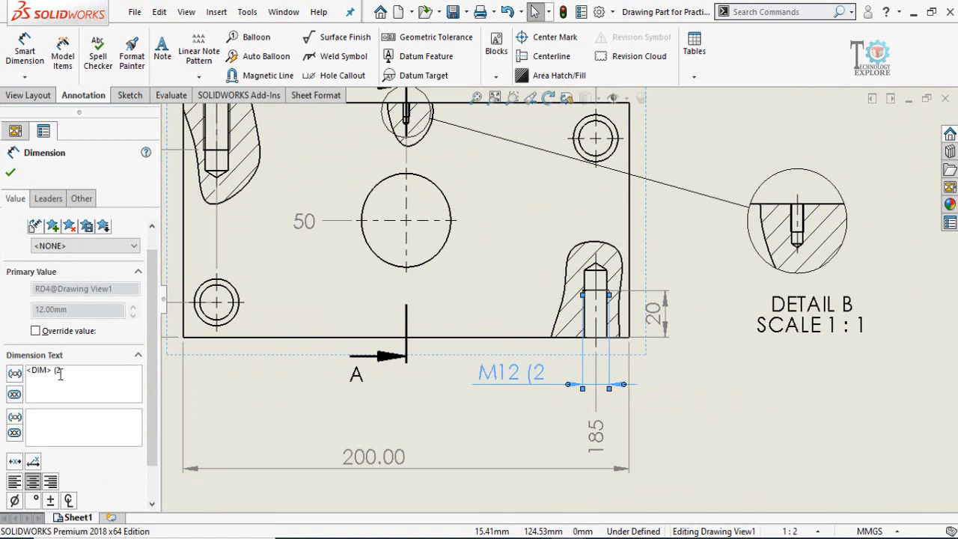
pyautogui.write('x)')
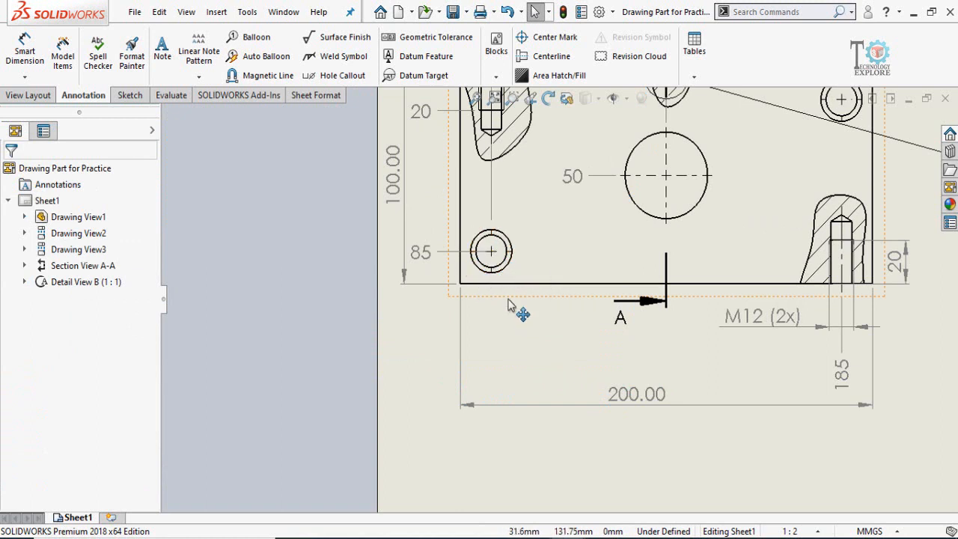
# Set the display style of the projected view below the front view to Hidden Lines Visible
pyautogui.scroll(-2, 508, 303)
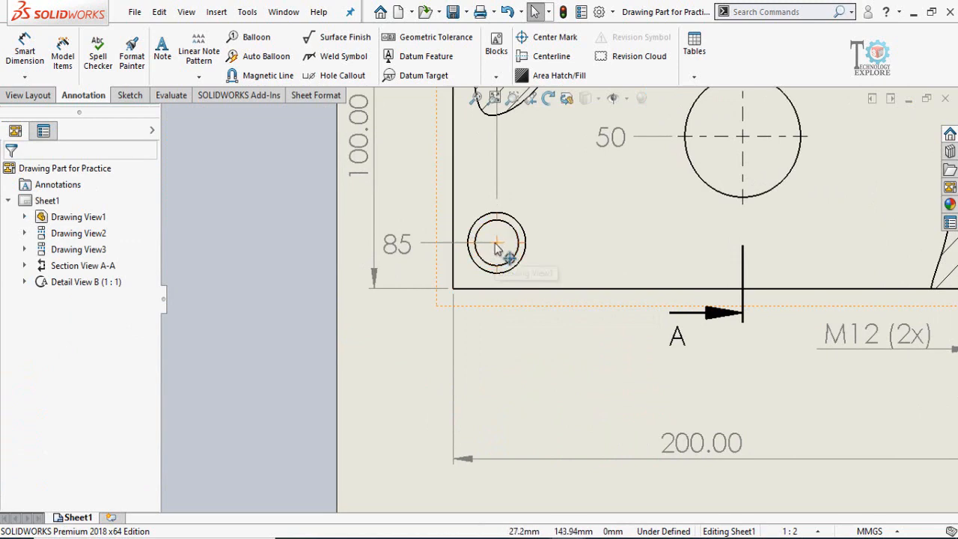
pyautogui.scroll(1, 566, 356)
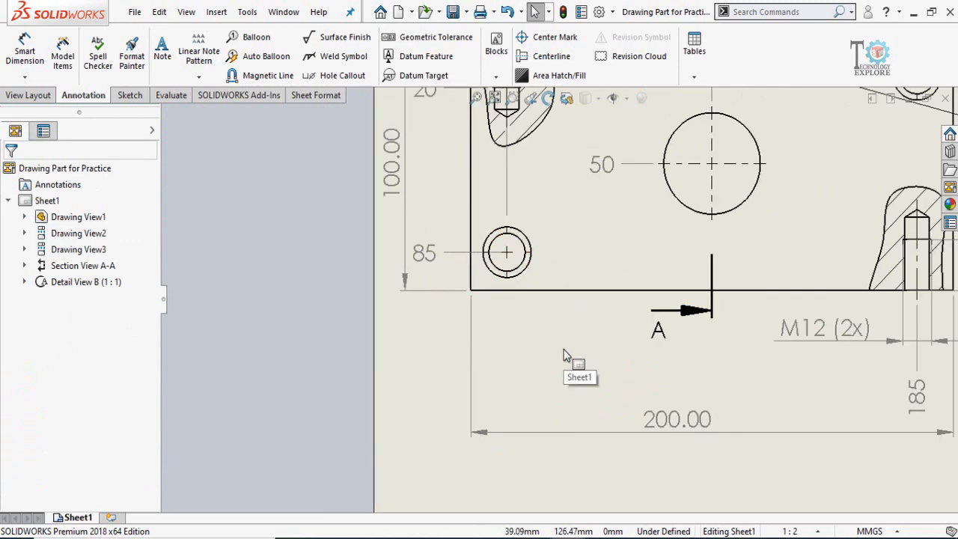
pyautogui.scroll(4, 565, 357)
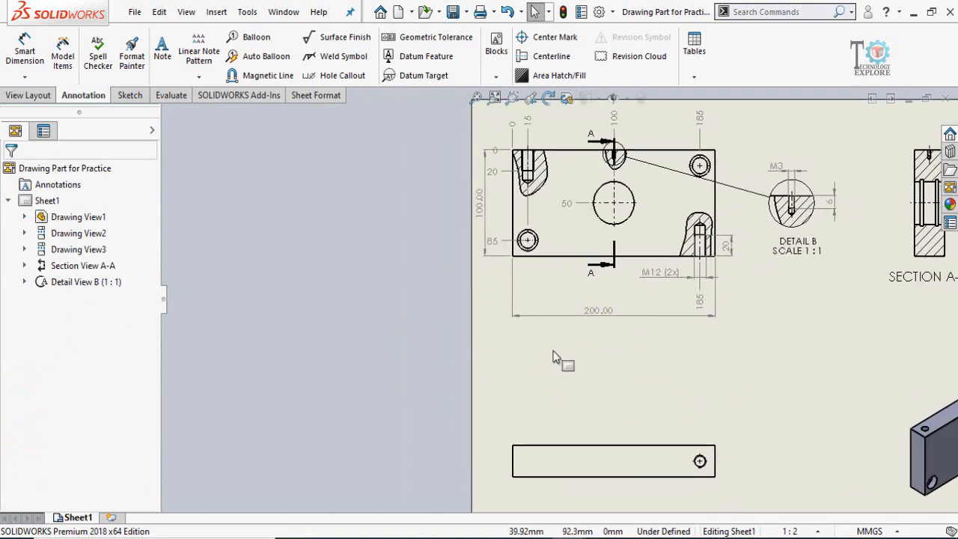
pyautogui.scroll(-1, 554, 358)
pyautogui.scroll(-1, 547, 366)
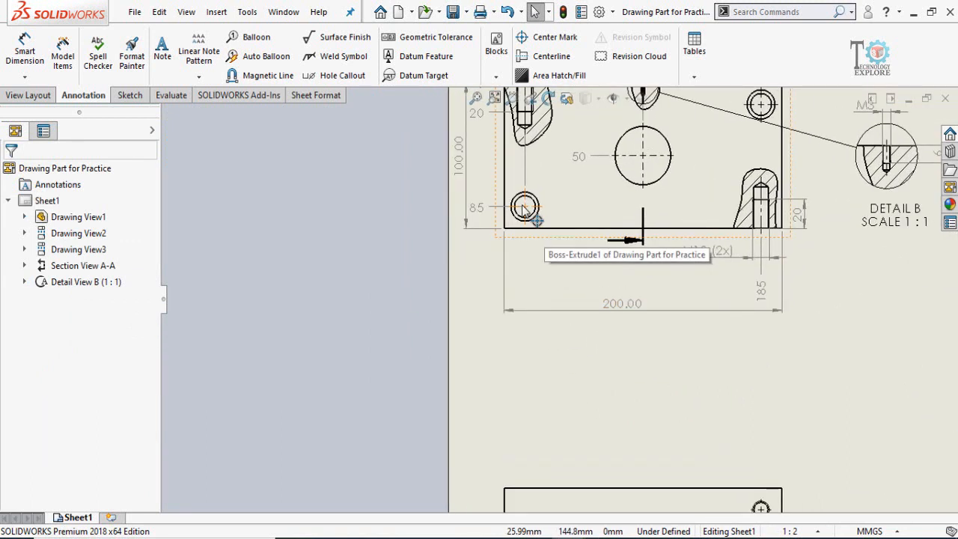
pyautogui.moveTo(526, 388); pyautogui.dragTo(518, 252, button='middle')
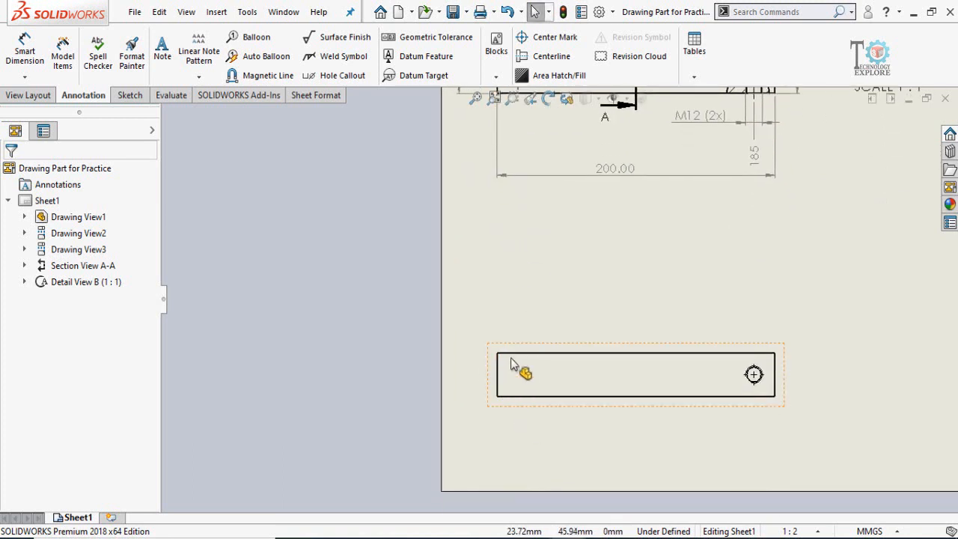
pyautogui.click(552, 421)
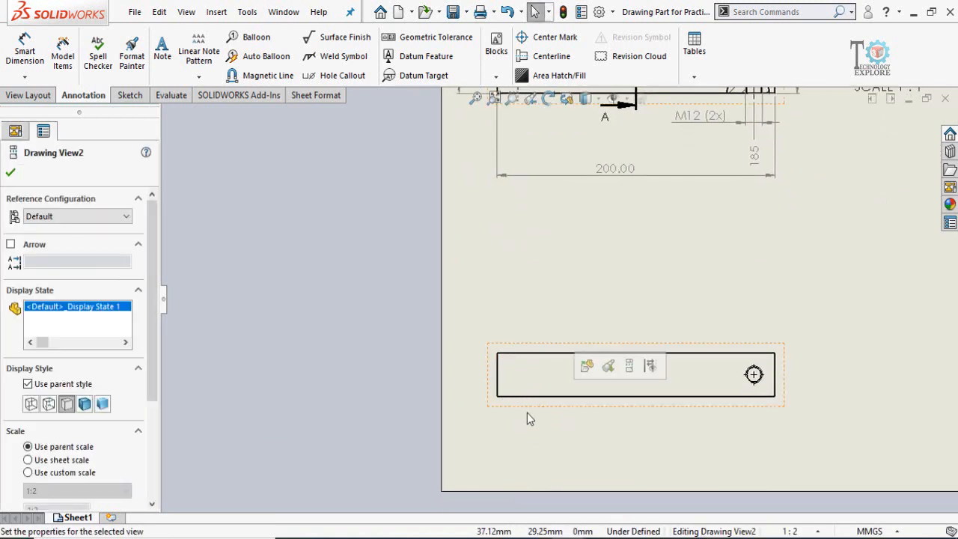
pyautogui.click(48, 405)
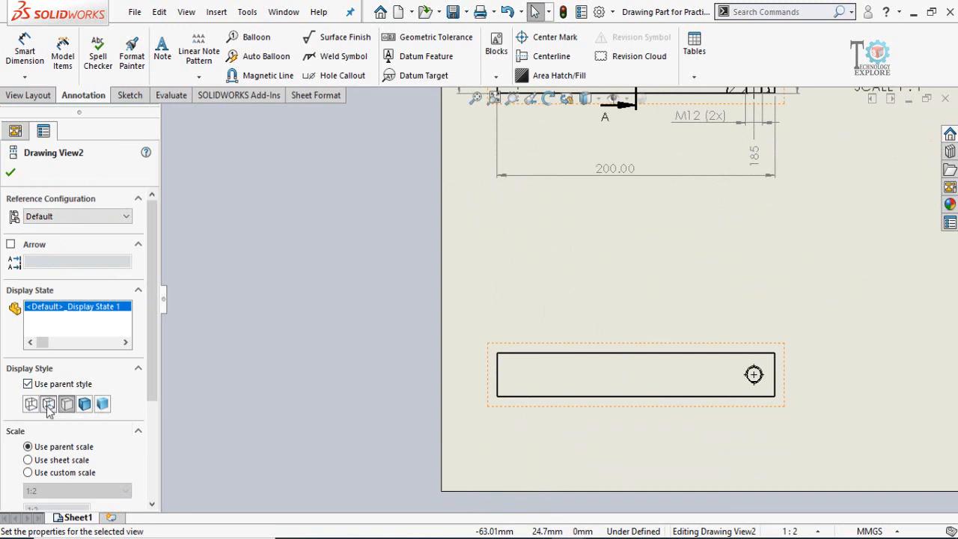
pyautogui.scroll(-2, 574, 388)
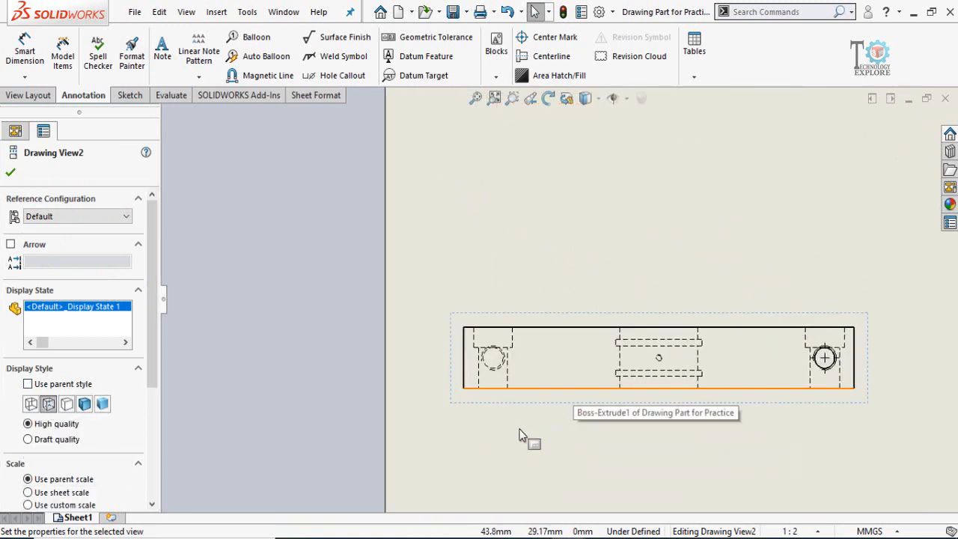
pyautogui.click(427, 417)
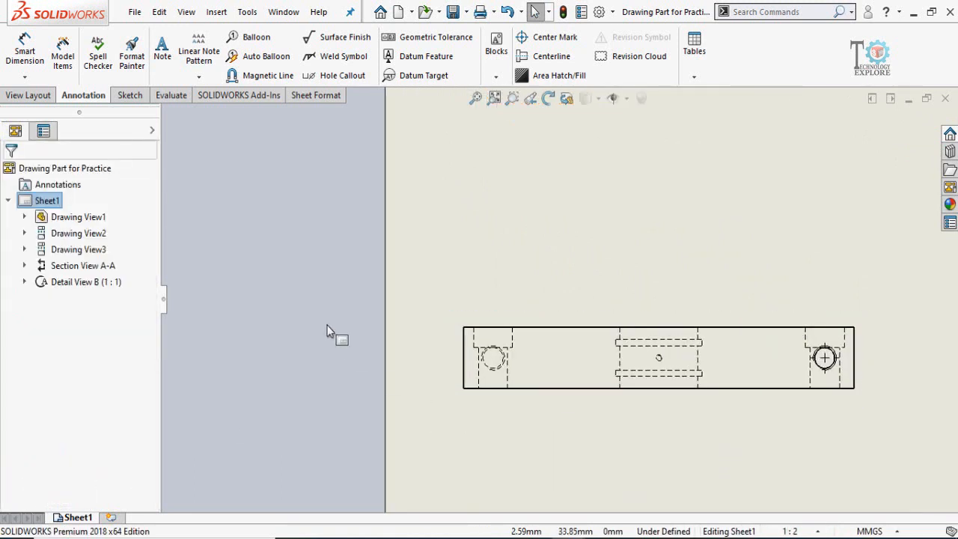
# Create a broken-out section in the lower projected view, enclosing its left counterbored hole with a closed spline and specifying the cut depth
pyautogui.click(23, 96)
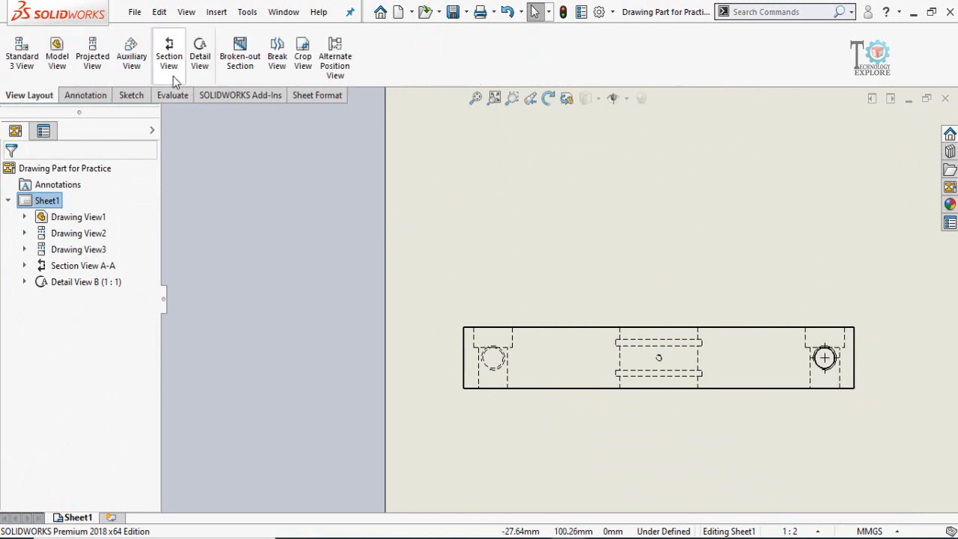
pyautogui.click(232, 59)
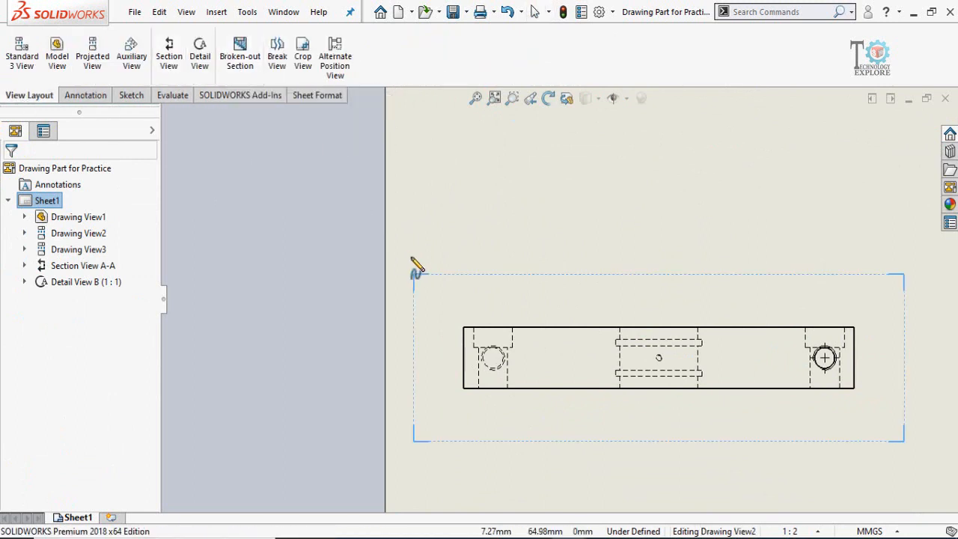
pyautogui.click(452, 366)
pyautogui.click(469, 303)
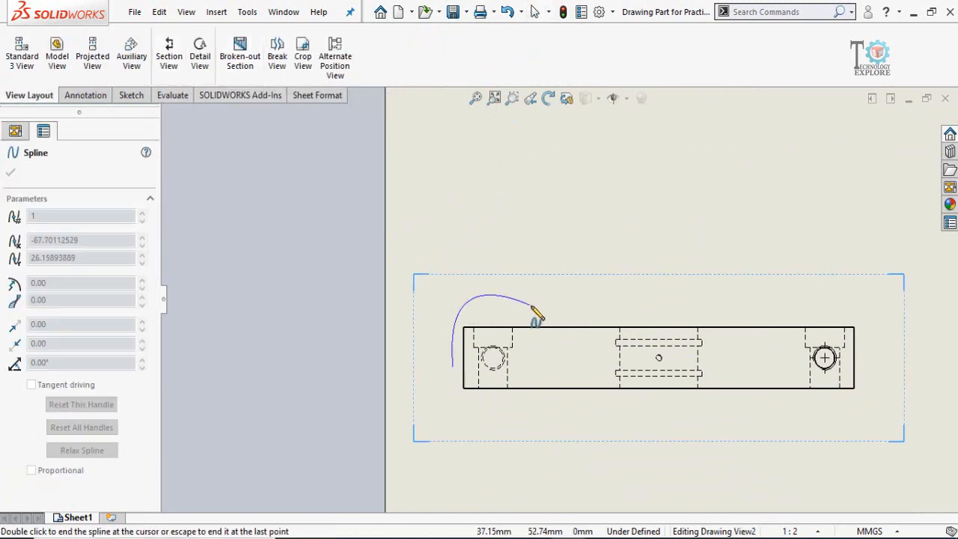
pyautogui.click(532, 305)
pyautogui.click(519, 412)
pyautogui.click(465, 408)
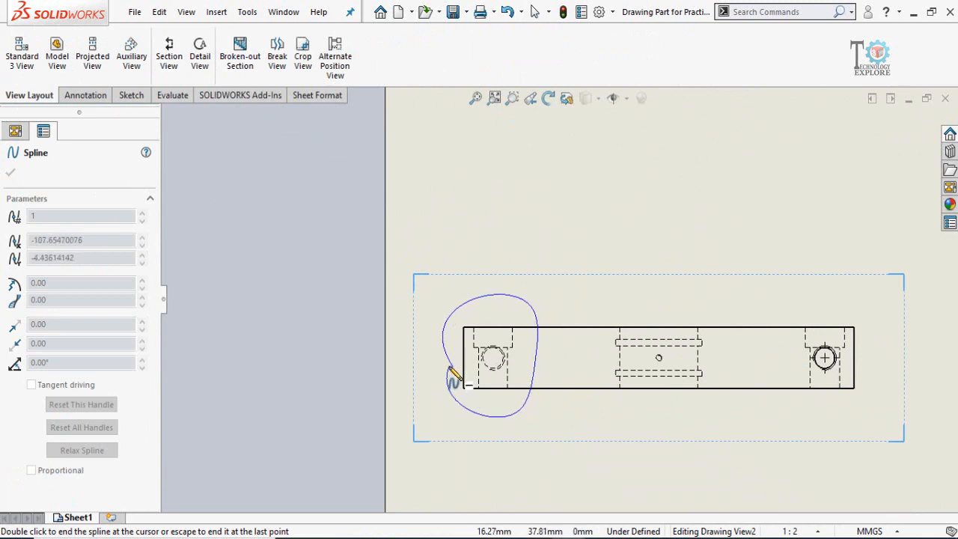
pyautogui.click(453, 366)
pyautogui.doubleClick(62, 310)
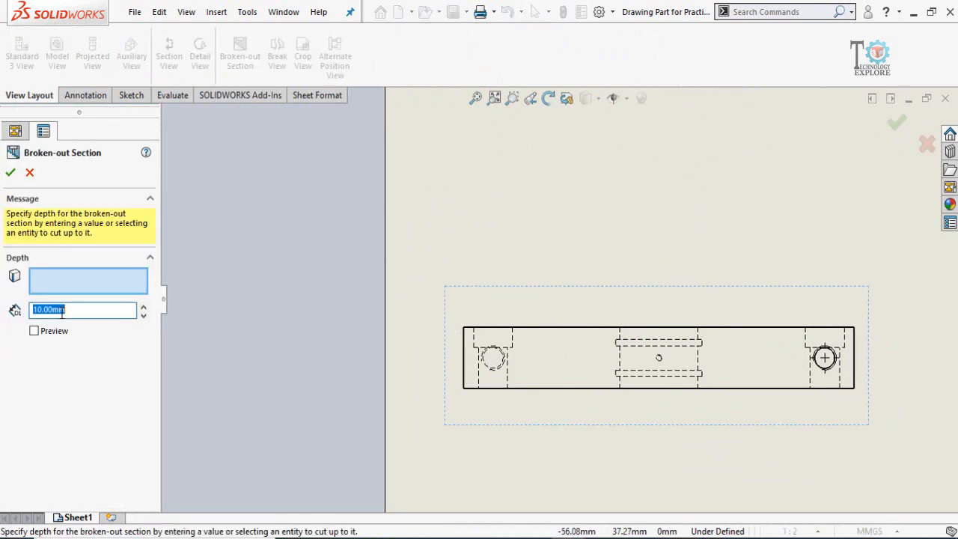
pyautogui.press('Return')
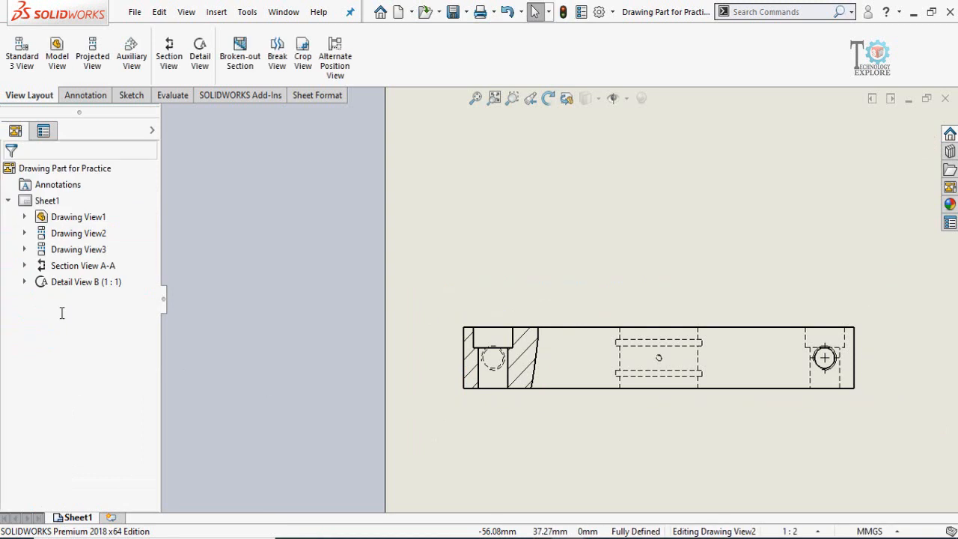
# Set the lower projected view's display style to Hidden Lines Removed and deselect the view
pyautogui.click(536, 398)
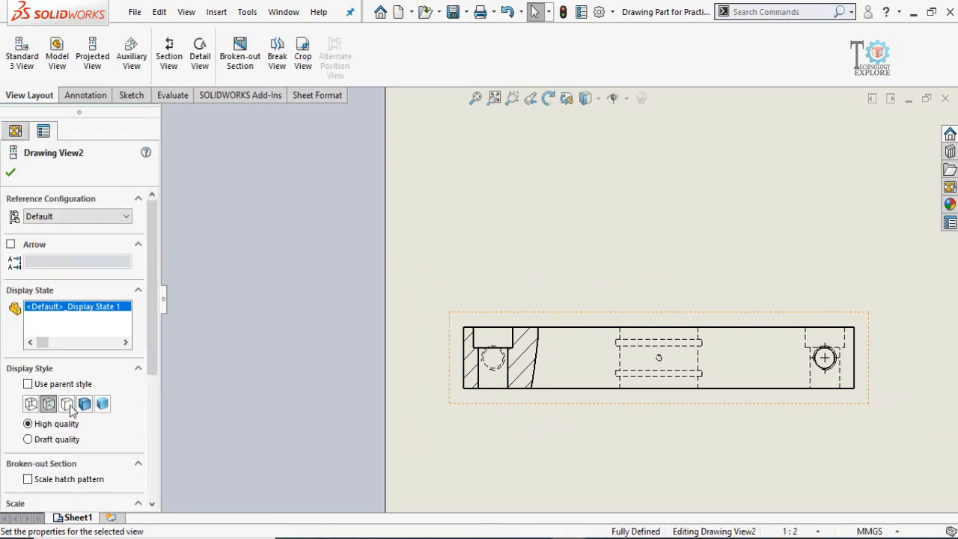
pyautogui.click(65, 407)
pyautogui.scroll(3, 566, 374)
pyautogui.click(308, 332)
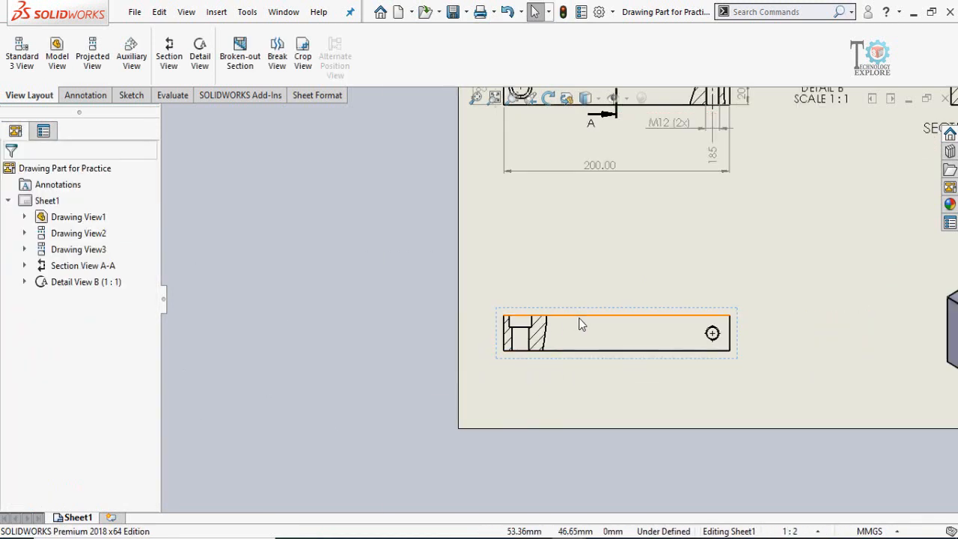
# Turn off material crosshatch for the hatch region between the counterbored hole and the break line in the lower projected view
pyautogui.scroll(-3, 591, 345)
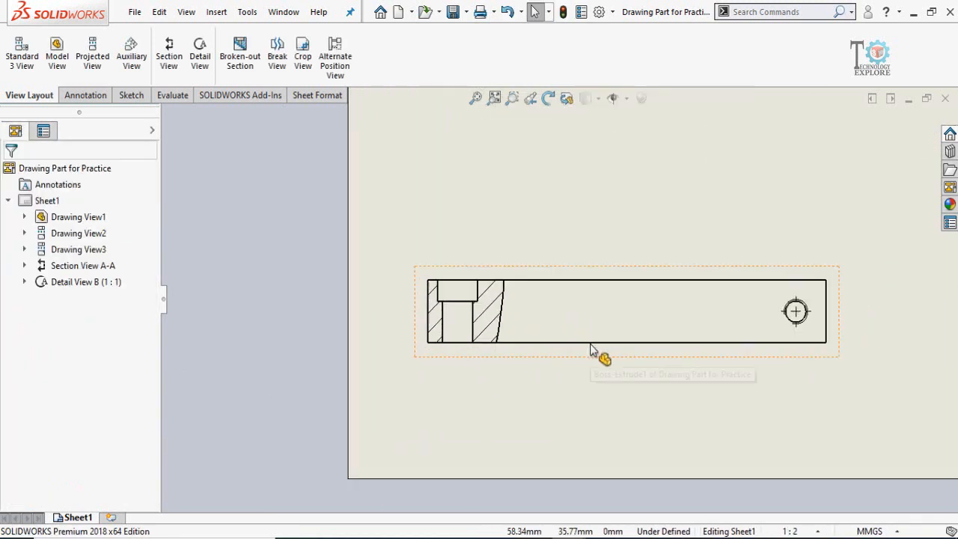
pyautogui.click(490, 303)
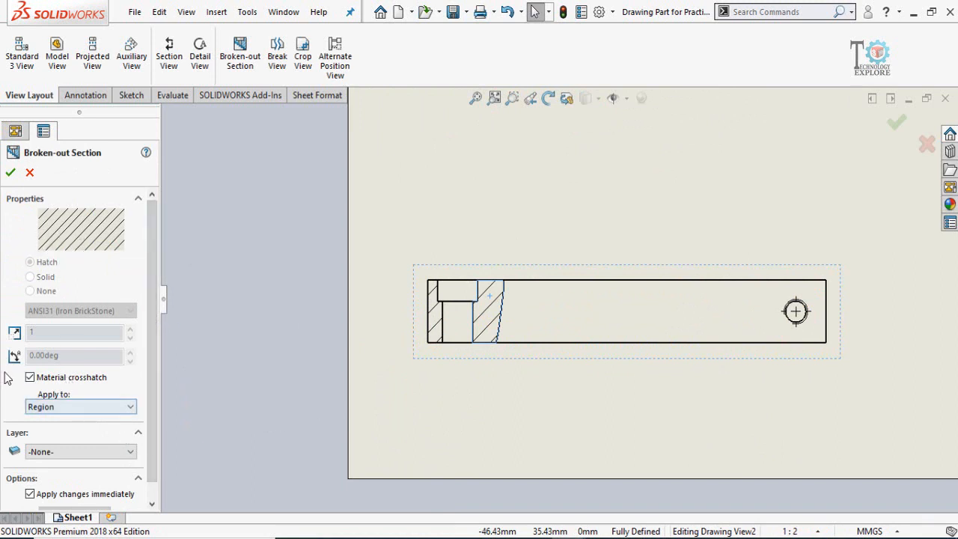
pyautogui.click(30, 378)
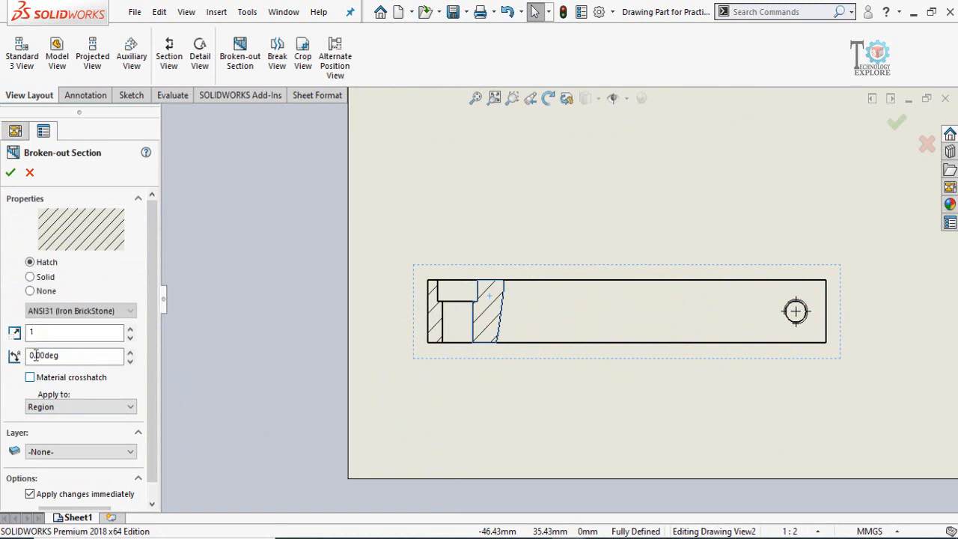
# Try a 20° angle and a larger pattern scale on the selected hatch, restoring 0° and scale 1 before closing its properties
pyautogui.click(130, 352)
pyautogui.click(130, 352)
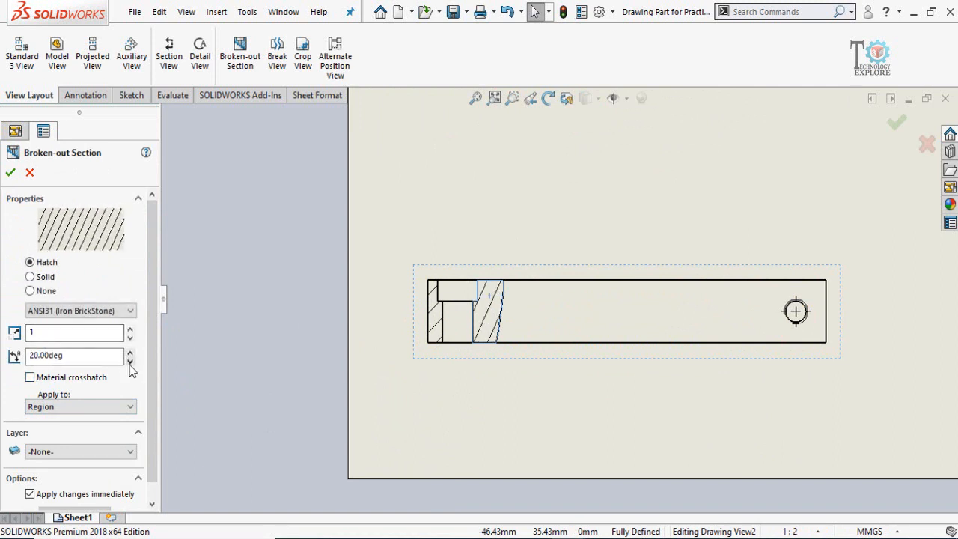
pyautogui.click(130, 362)
pyautogui.click(129, 362)
pyautogui.click(130, 330)
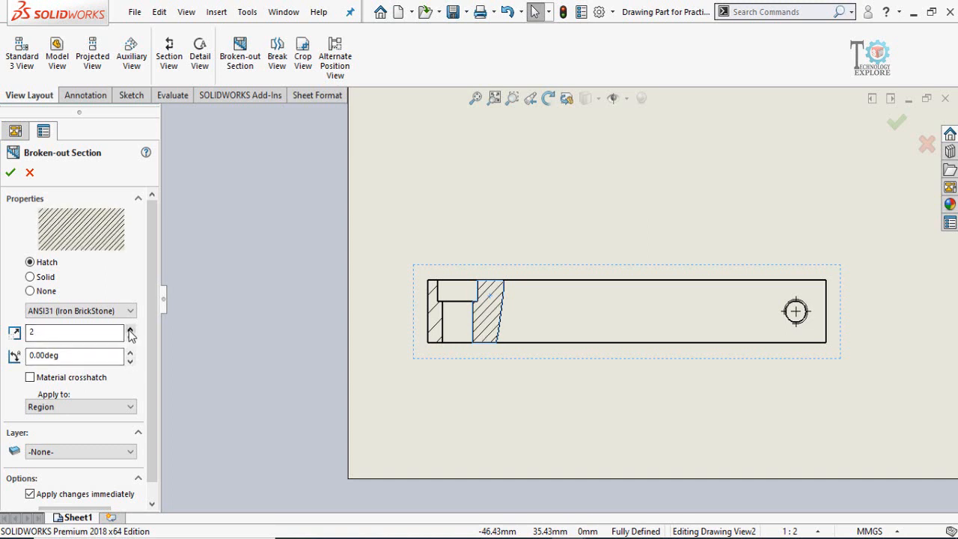
pyautogui.click(130, 333)
pyautogui.click(131, 332)
pyautogui.click(130, 338)
pyautogui.click(130, 338)
pyautogui.click(130, 339)
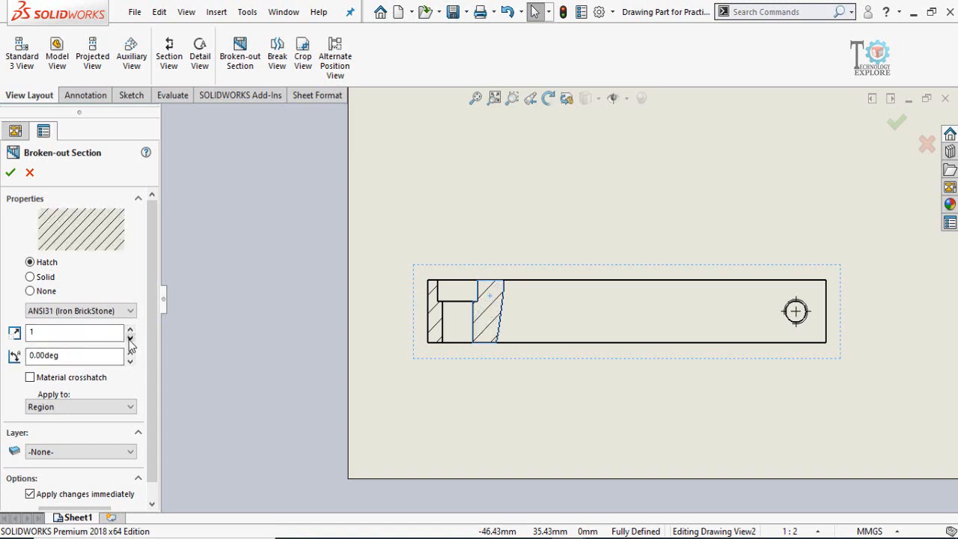
pyautogui.click(11, 172)
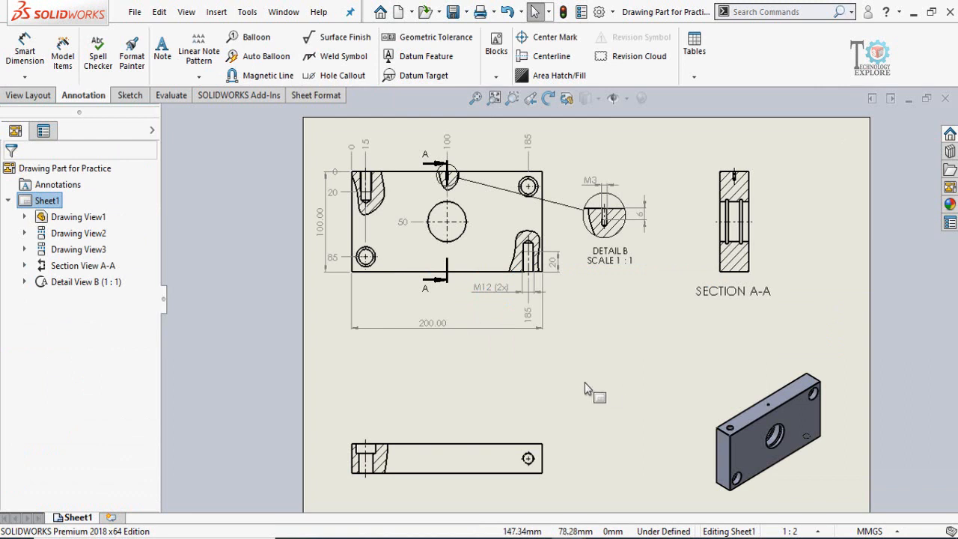
# Override the document font for the 200.00 overall length dimension of the front view and set its font style to Bold
pyautogui.click(434, 333)
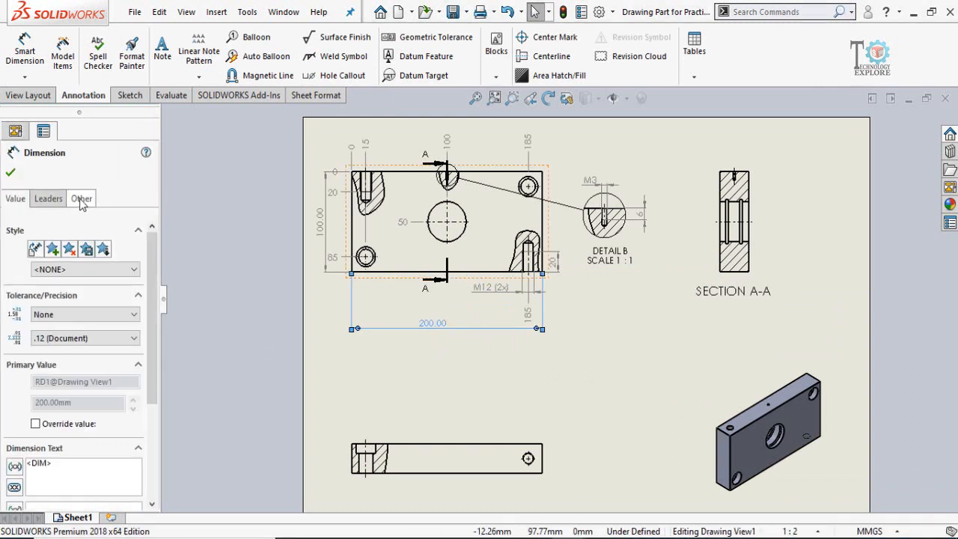
pyautogui.click(82, 200)
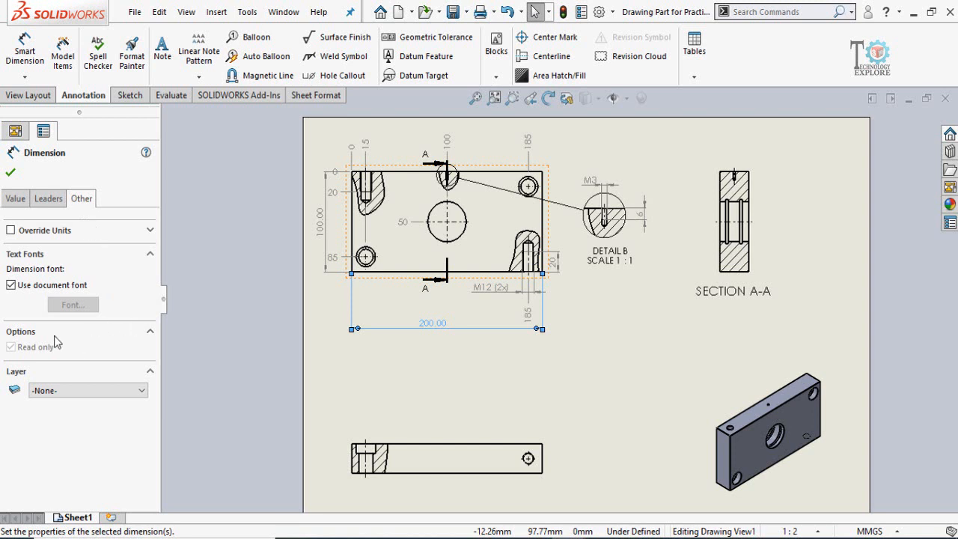
pyautogui.click(11, 286)
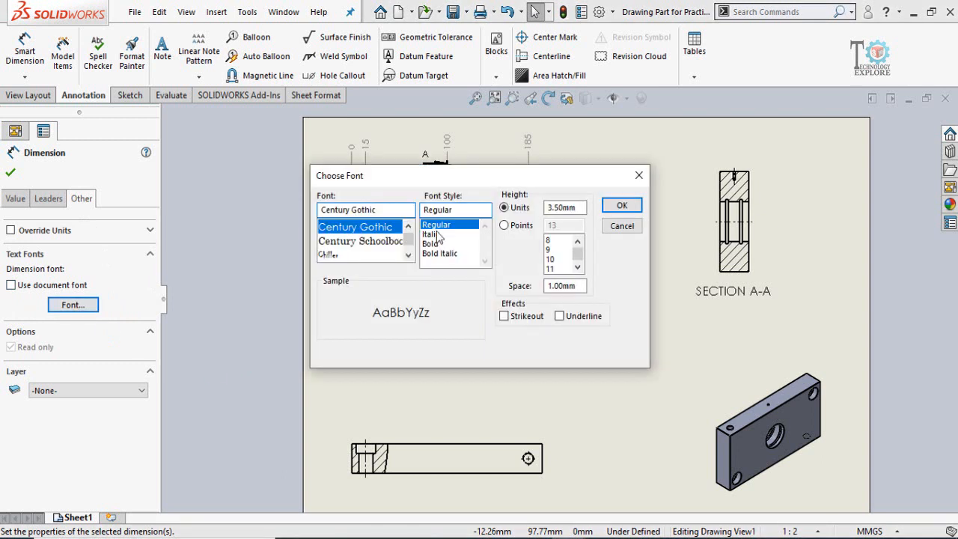
pyautogui.click(432, 244)
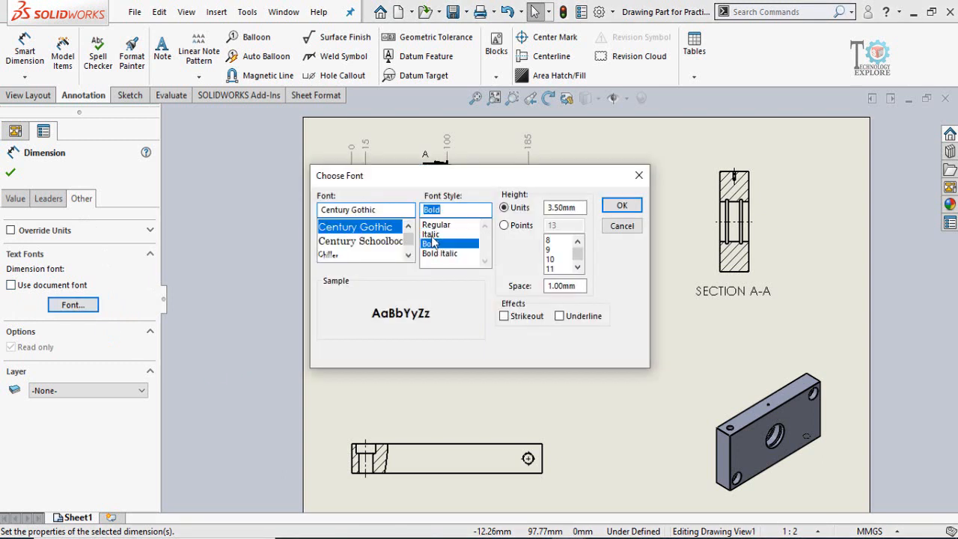
pyautogui.click(433, 234)
pyautogui.click(434, 225)
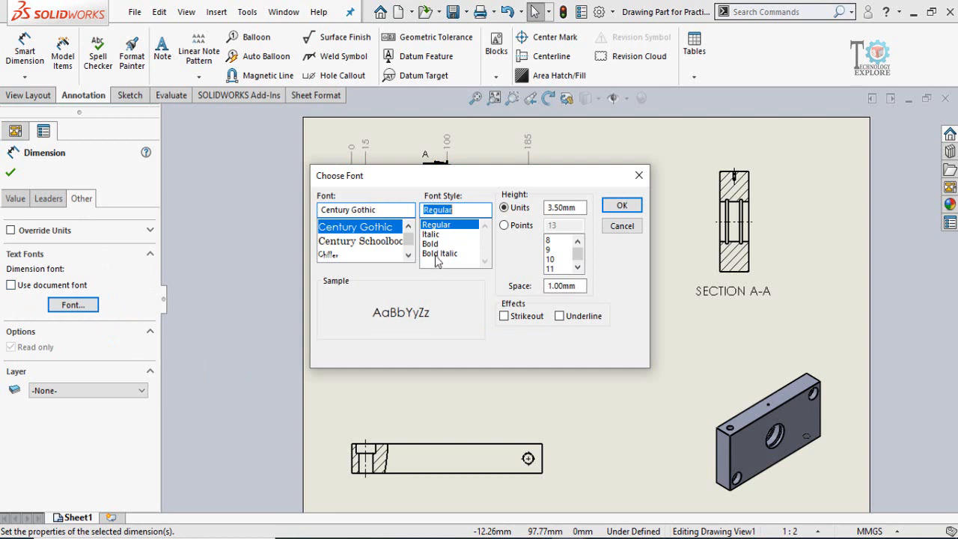
pyautogui.click(432, 254)
pyautogui.click(431, 245)
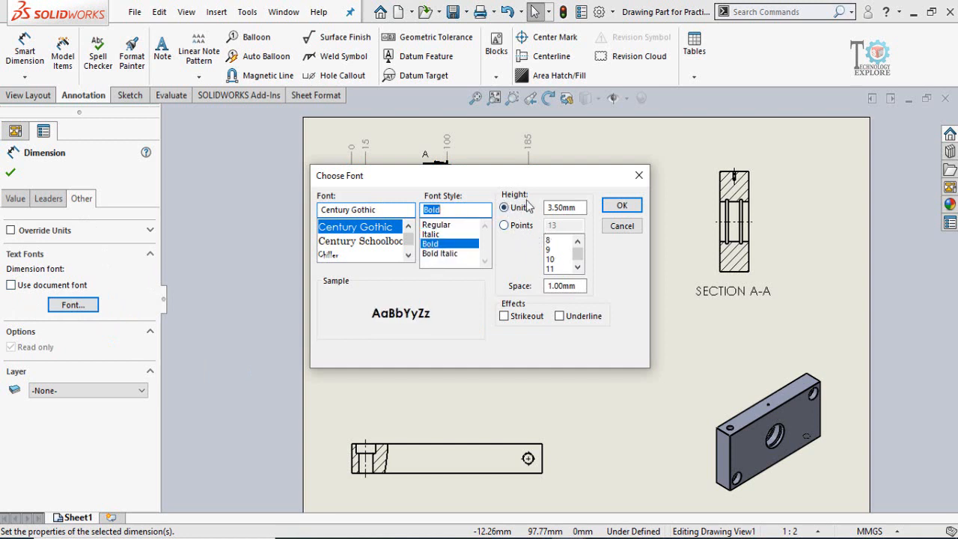
# Set the length dimension's font height to 20 points, add an underline, apply the font and deselect the dimension
pyautogui.moveTo(575, 208); pyautogui.dragTo(542, 215)
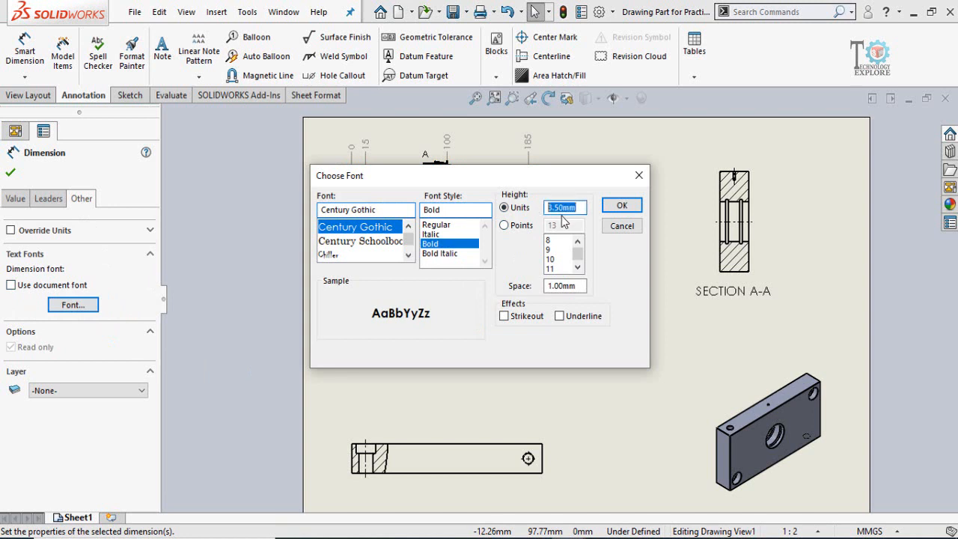
pyautogui.click(512, 227)
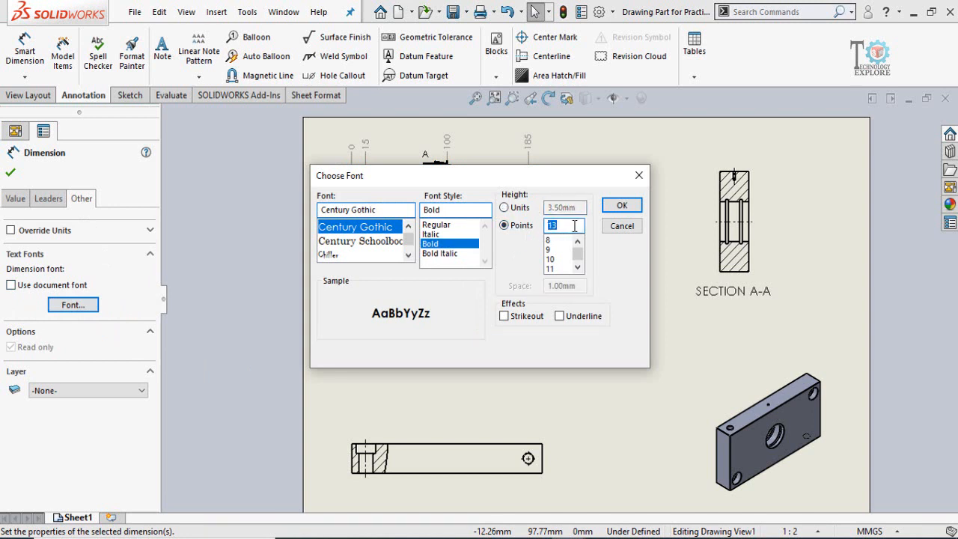
pyautogui.write('20')
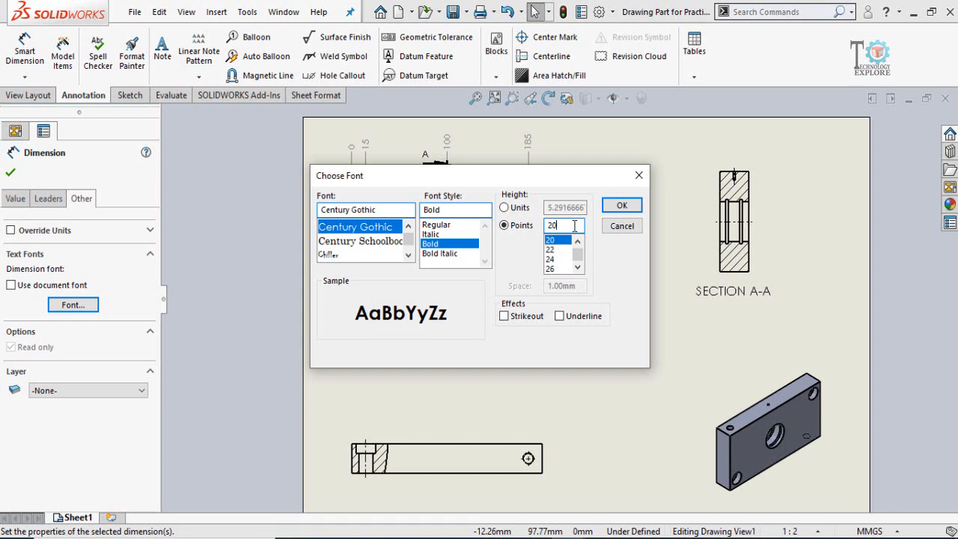
pyautogui.click(561, 316)
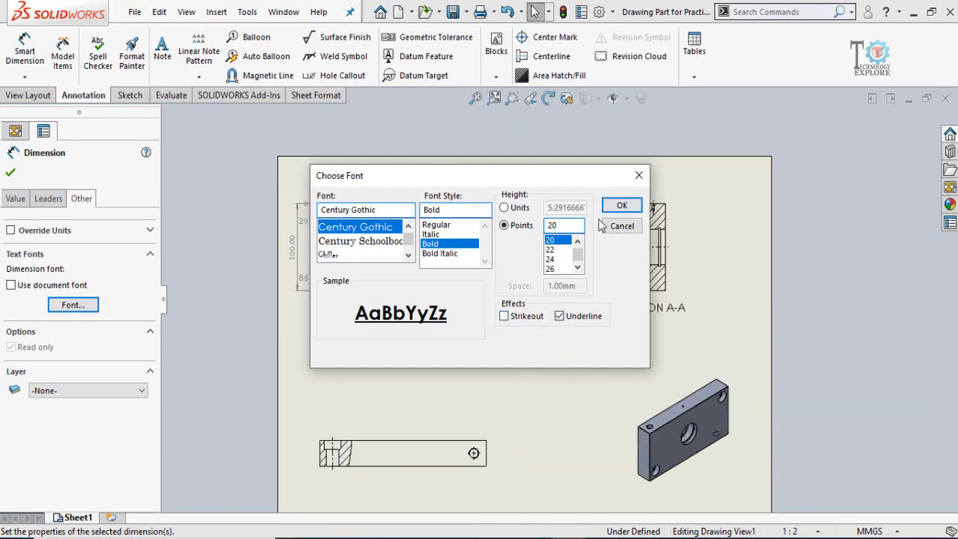
pyautogui.click(622, 205)
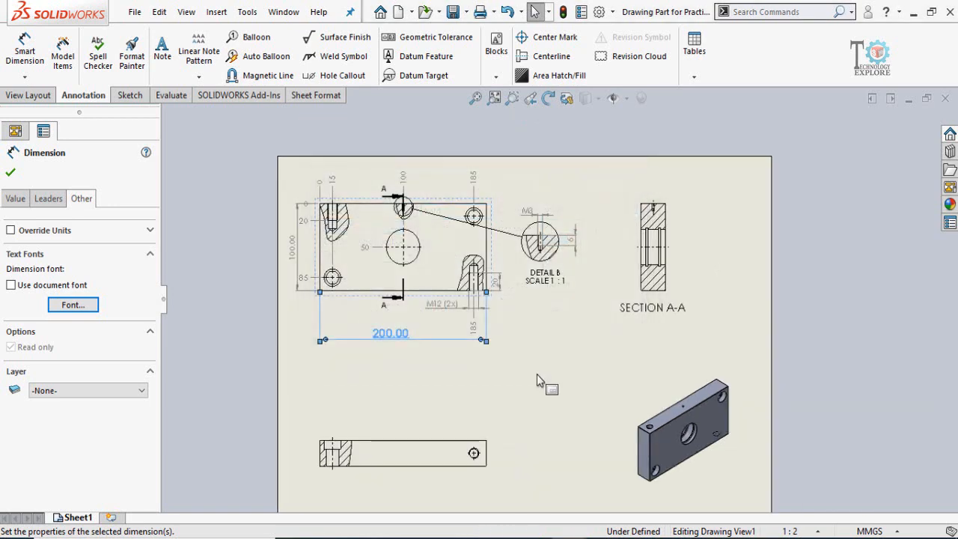
pyautogui.click(551, 343)
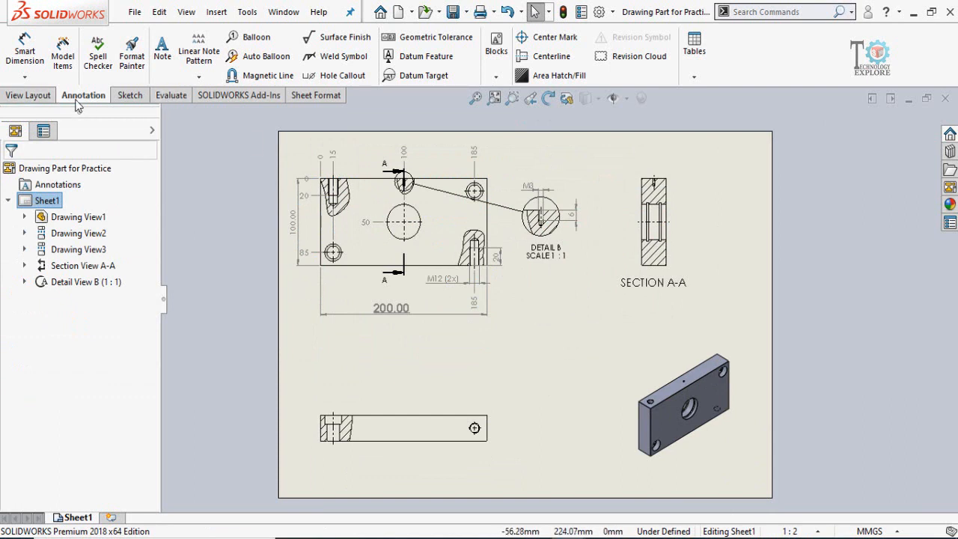
# Add a leader note reading "M3 x 6mm" to the small threaded hole at the upper edge of Section A-A
pyautogui.click(163, 60)
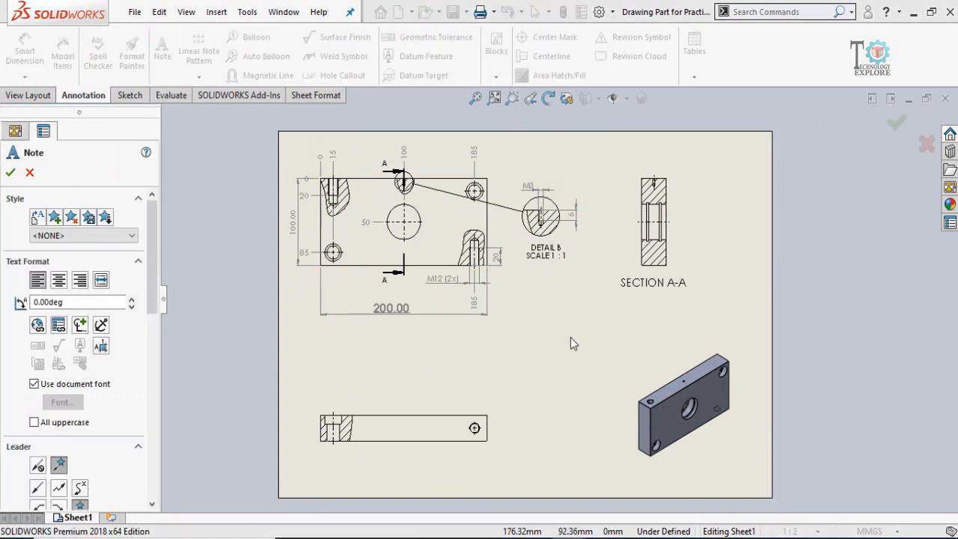
pyautogui.scroll(-1, 529, 330)
pyautogui.moveTo(626, 282); pyautogui.dragTo(448, 411, button='middle')
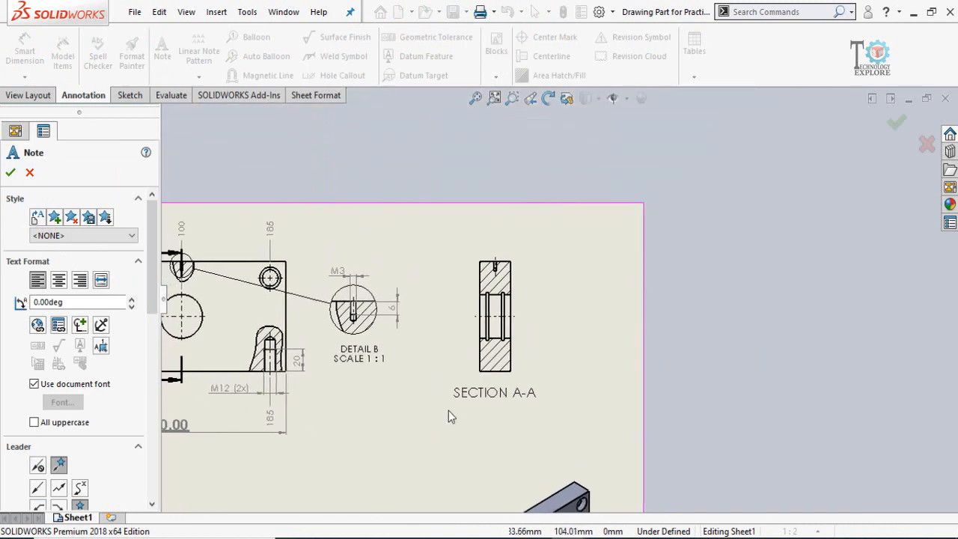
pyautogui.scroll(-2, 515, 275)
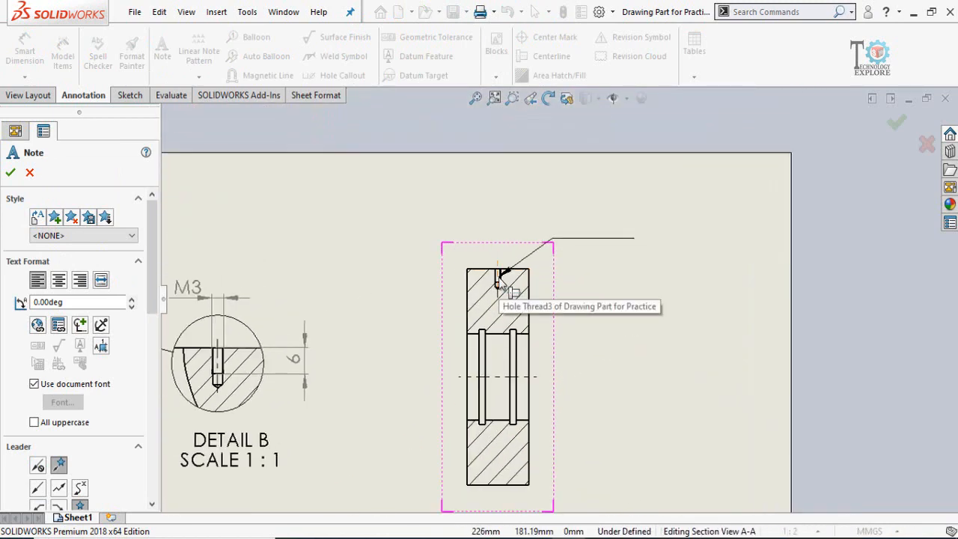
pyautogui.click(500, 283)
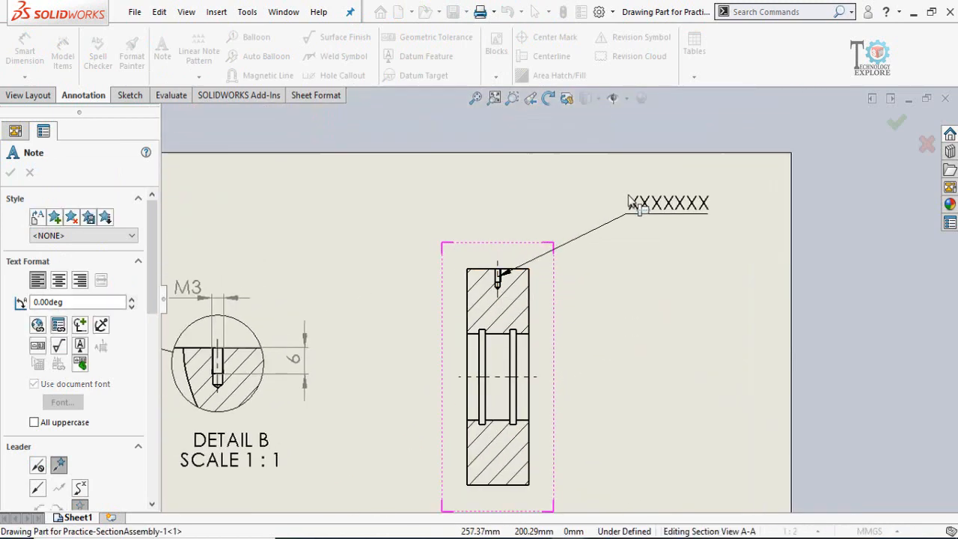
pyautogui.click(629, 199)
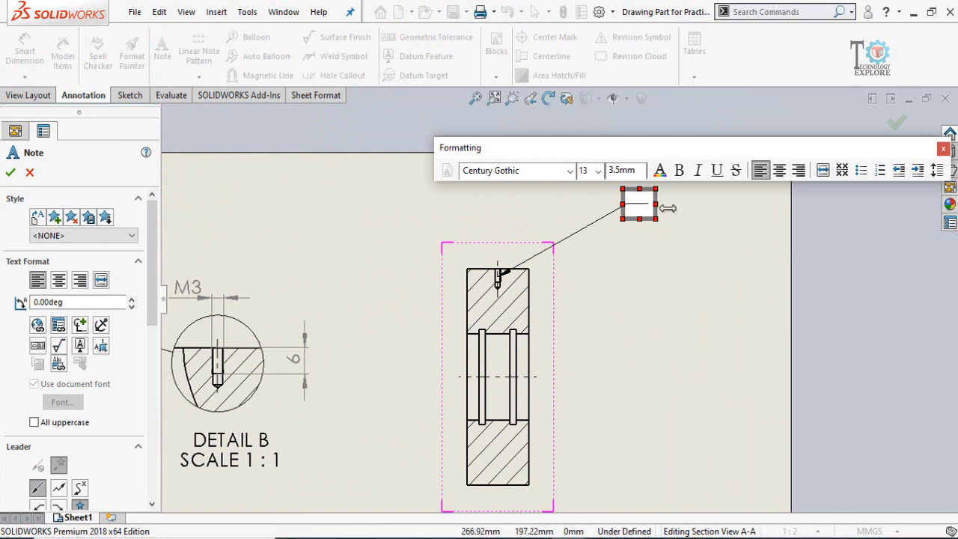
pyautogui.write('M')
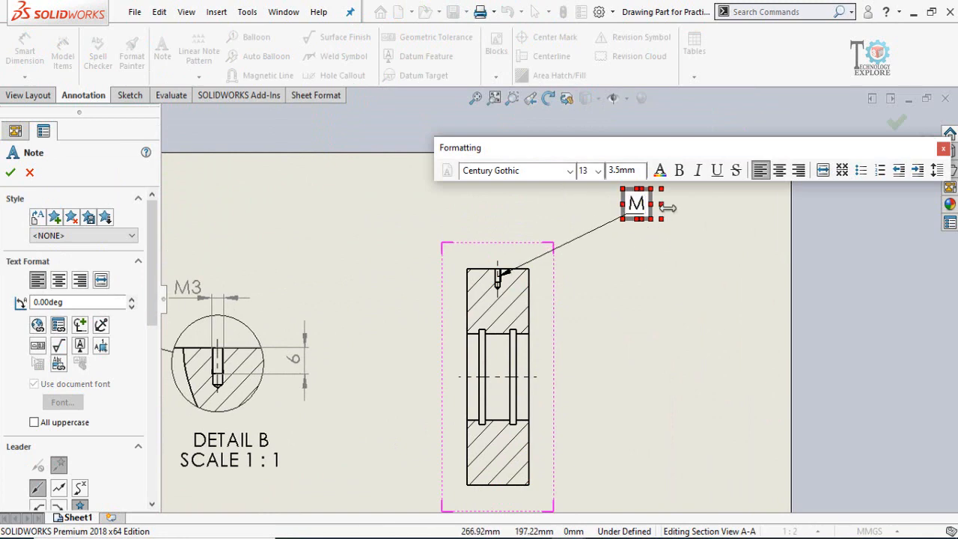
pyautogui.write('3 x')
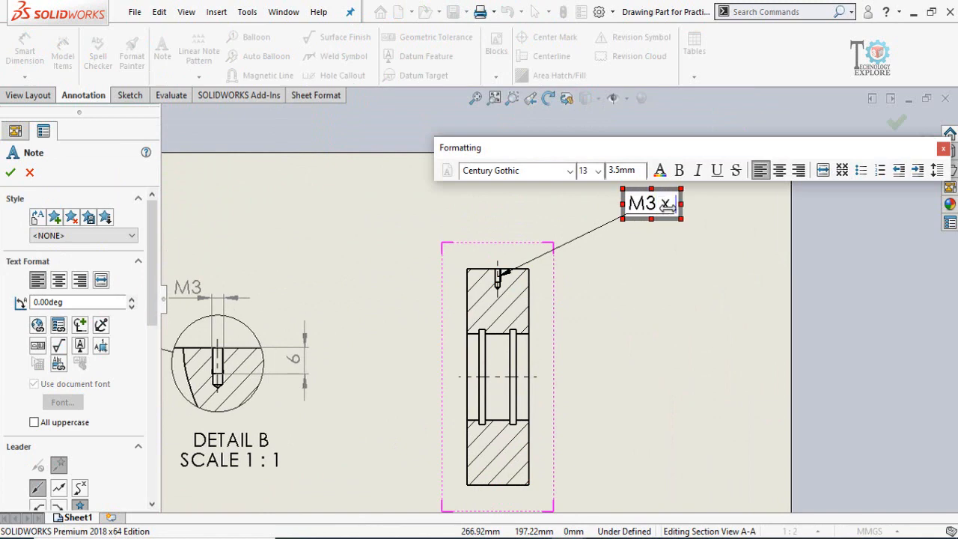
pyautogui.write(' 6mm')
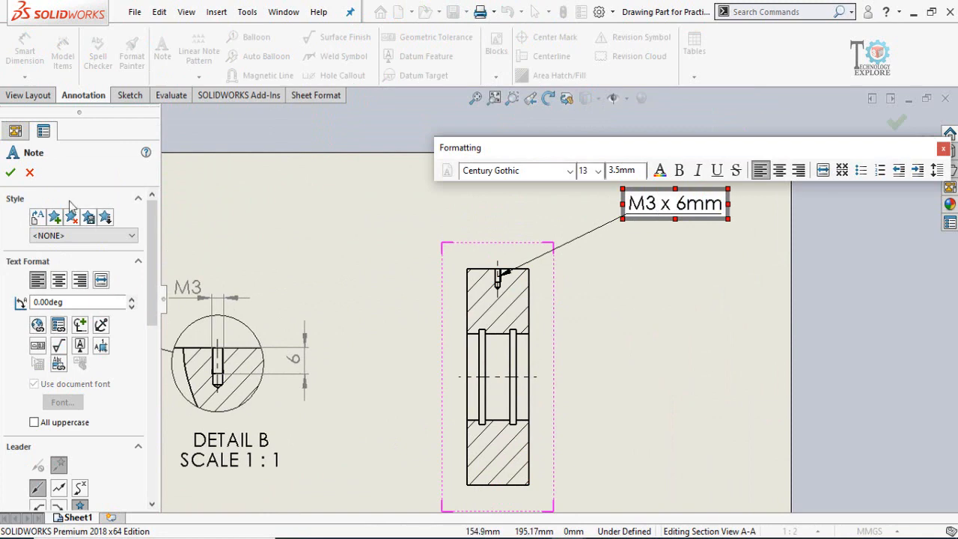
pyautogui.click(10, 174)
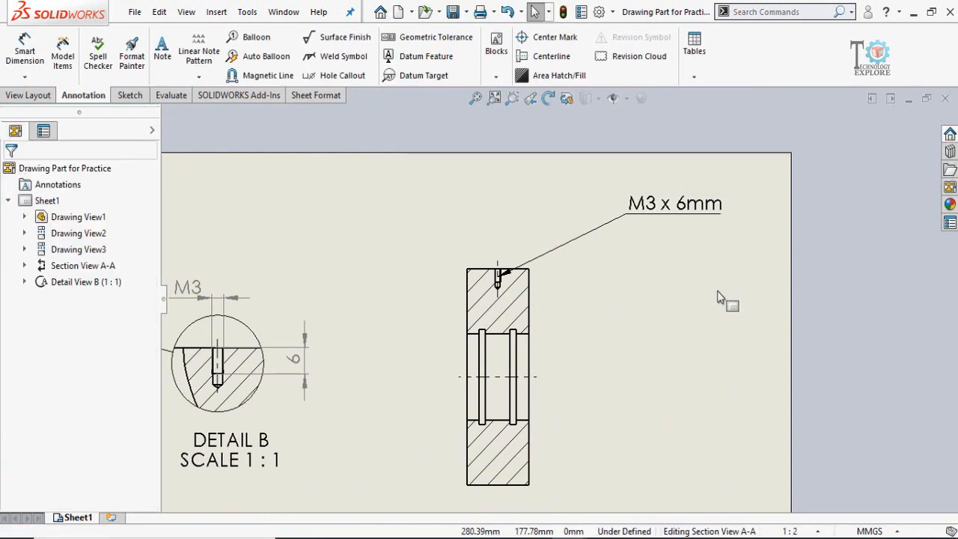
# Dimension the width of the right-hand internal groove in Section A-A, placing the dimension outside the part's right edge
pyautogui.press('f')
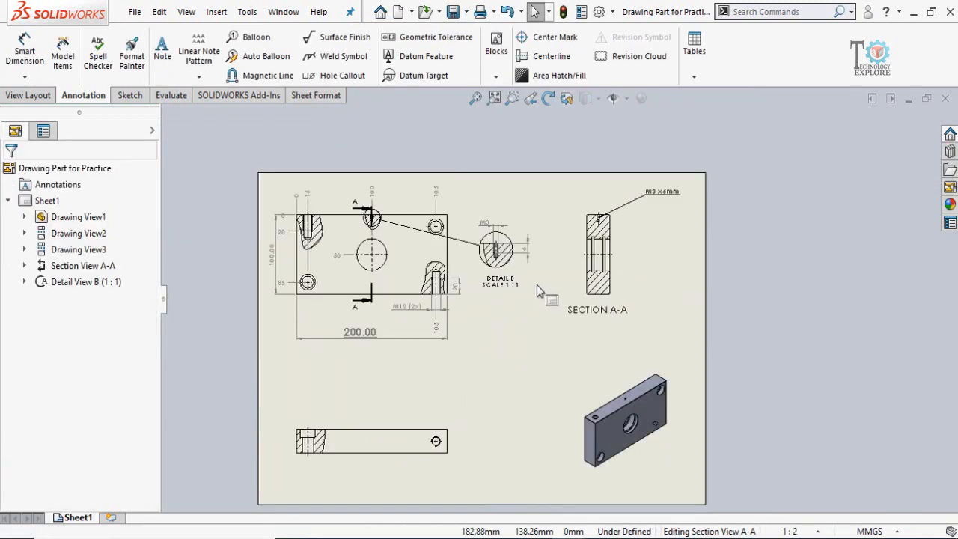
pyautogui.scroll(-3, 537, 288)
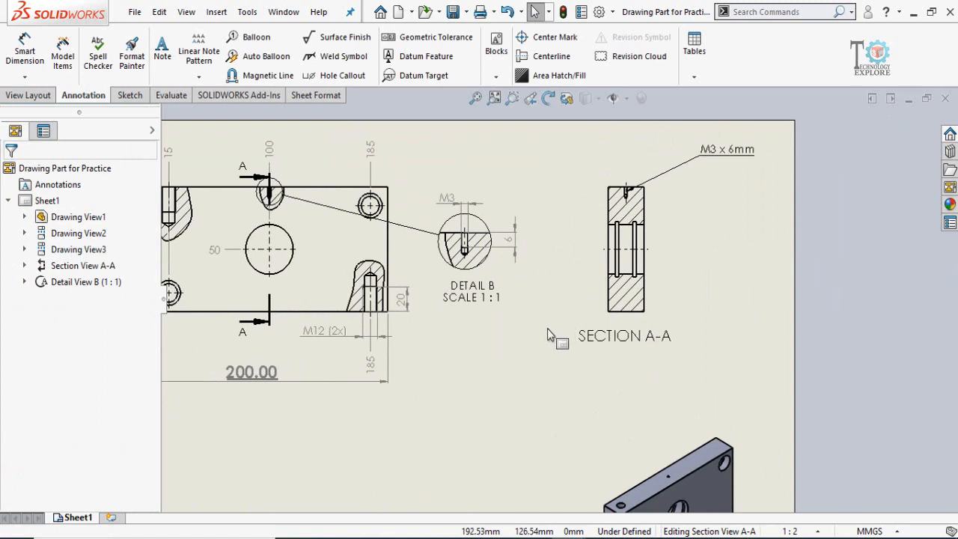
pyautogui.scroll(-3, 561, 323)
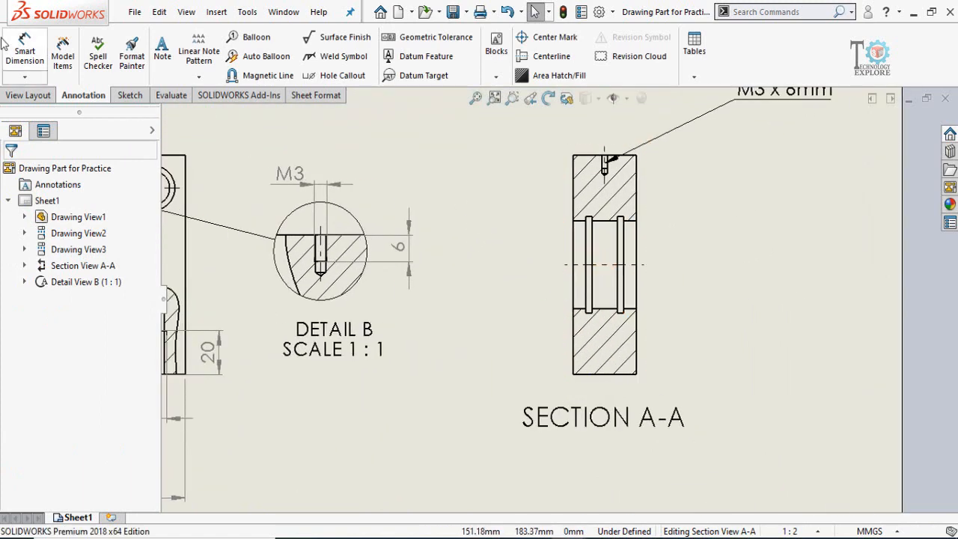
pyautogui.click(22, 51)
pyautogui.scroll(-3, 652, 251)
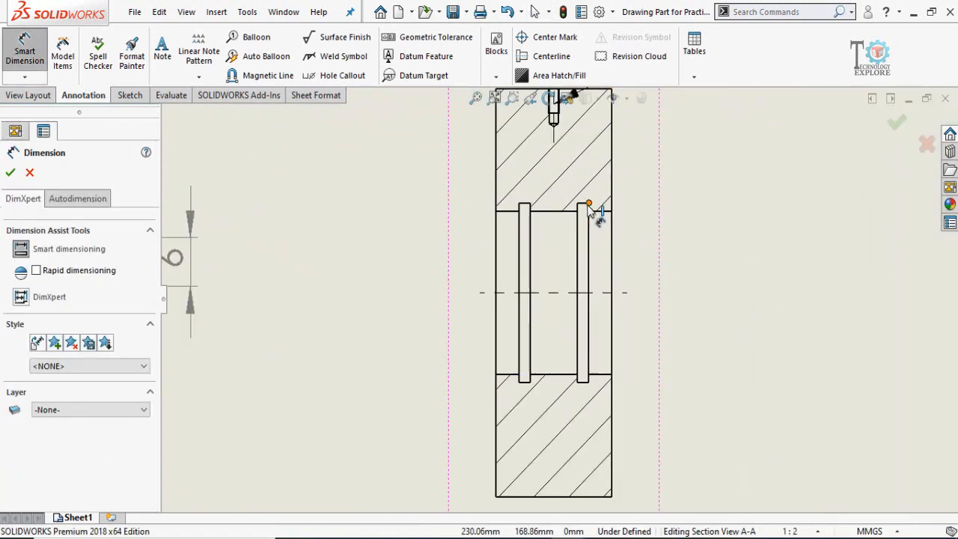
pyautogui.click(589, 205)
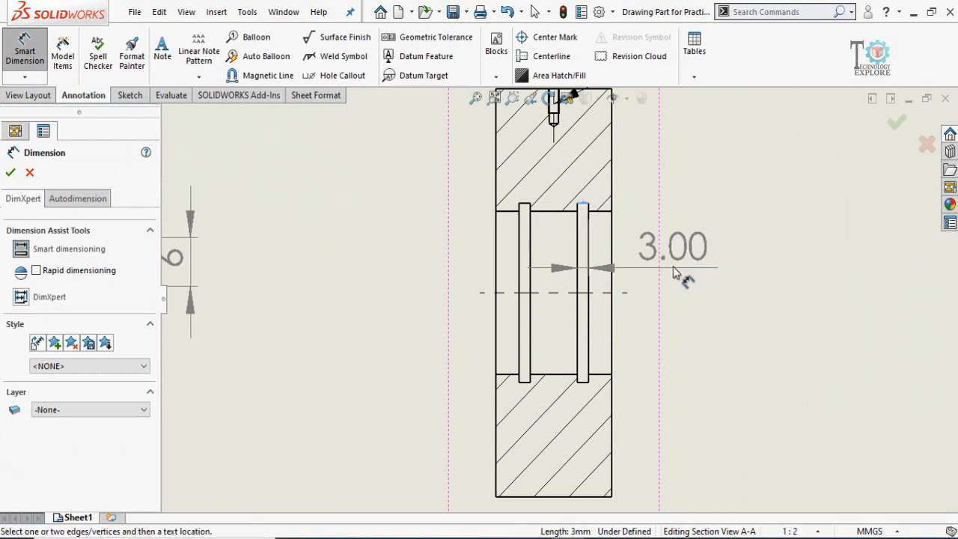
pyautogui.scroll(1, 697, 288)
pyautogui.click(708, 295)
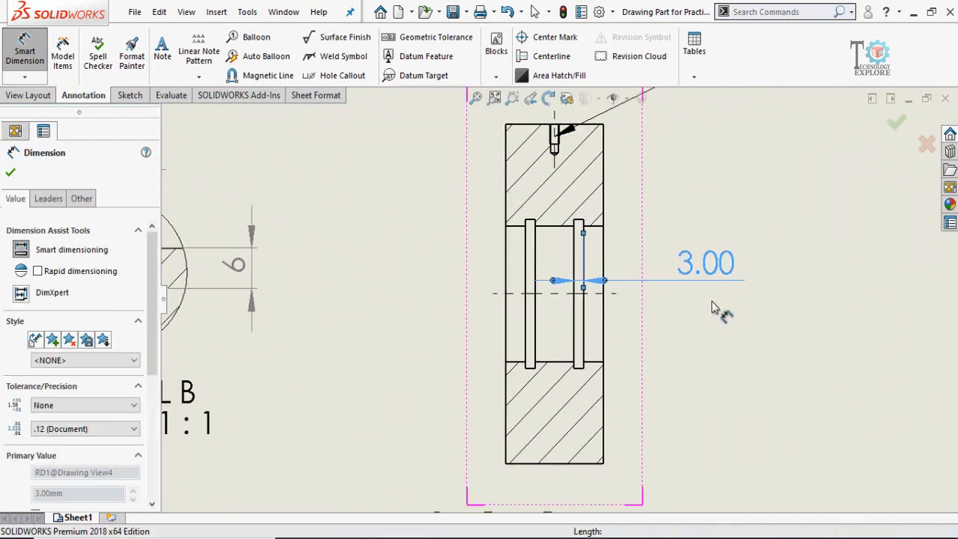
pyautogui.press('Escape')
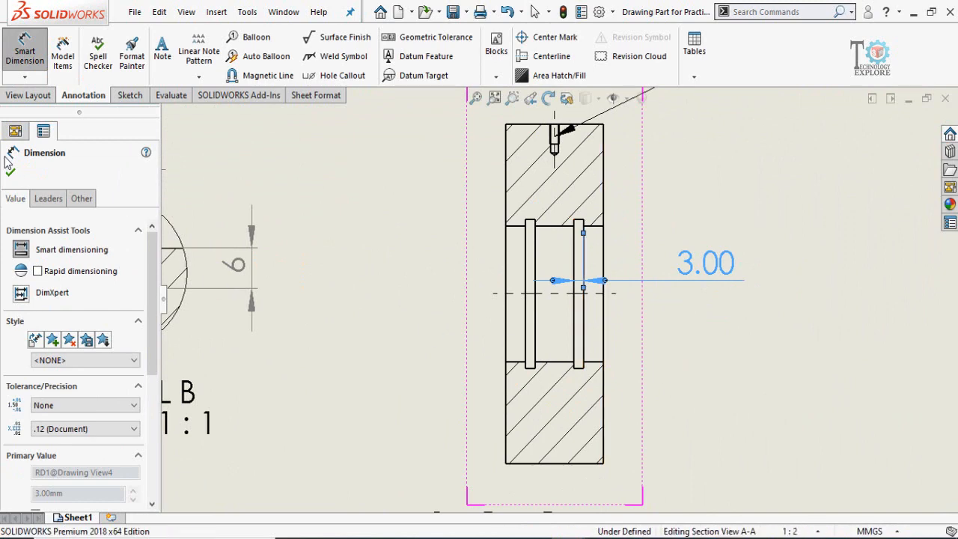
# Give the groove-width dimension in Section A-A a Fit with tolerance, with hole fit +0.2 and shaft fit +0.1
pyautogui.scroll(3, 582, 320)
pyautogui.click(639, 289)
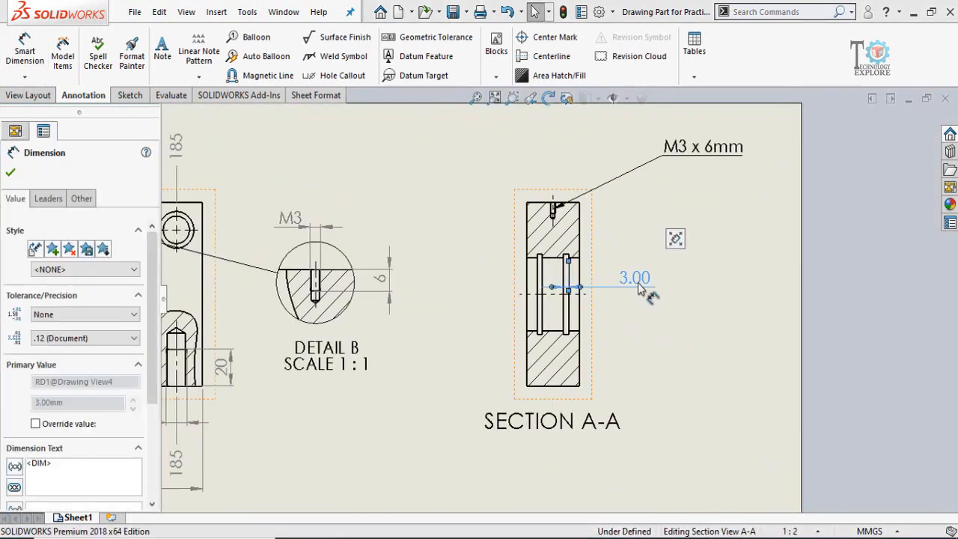
pyautogui.click(66, 314)
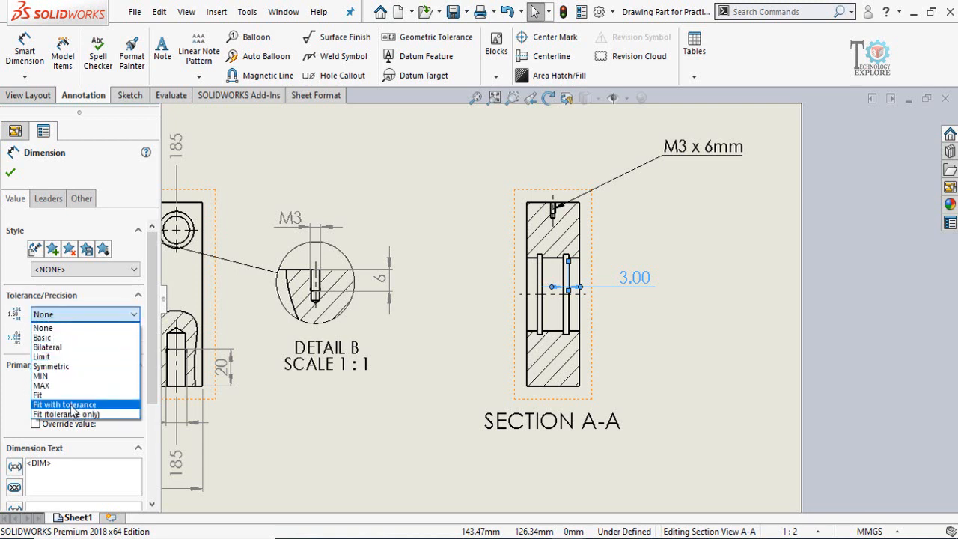
pyautogui.click(73, 406)
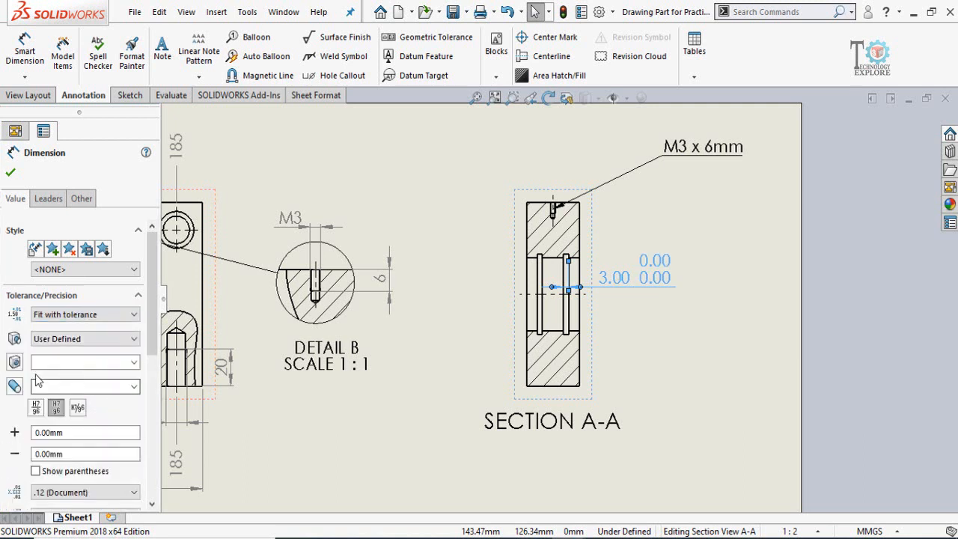
pyautogui.click(51, 365)
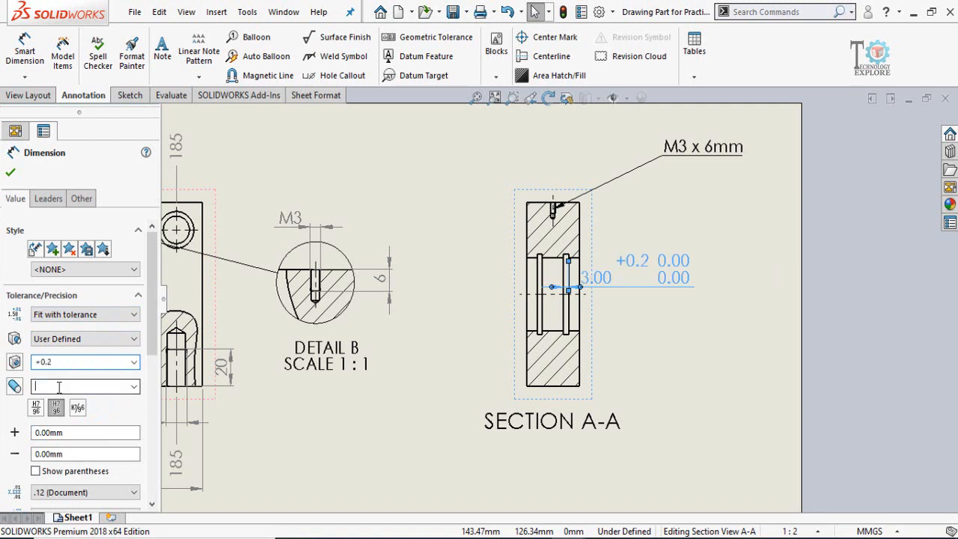
pyautogui.click(58, 387)
pyautogui.write('+0.1')
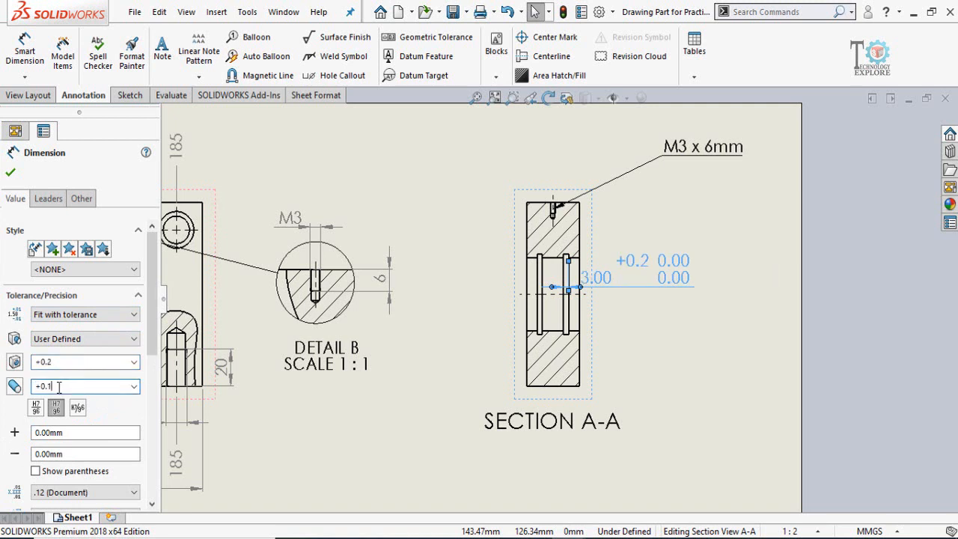
pyautogui.click(11, 172)
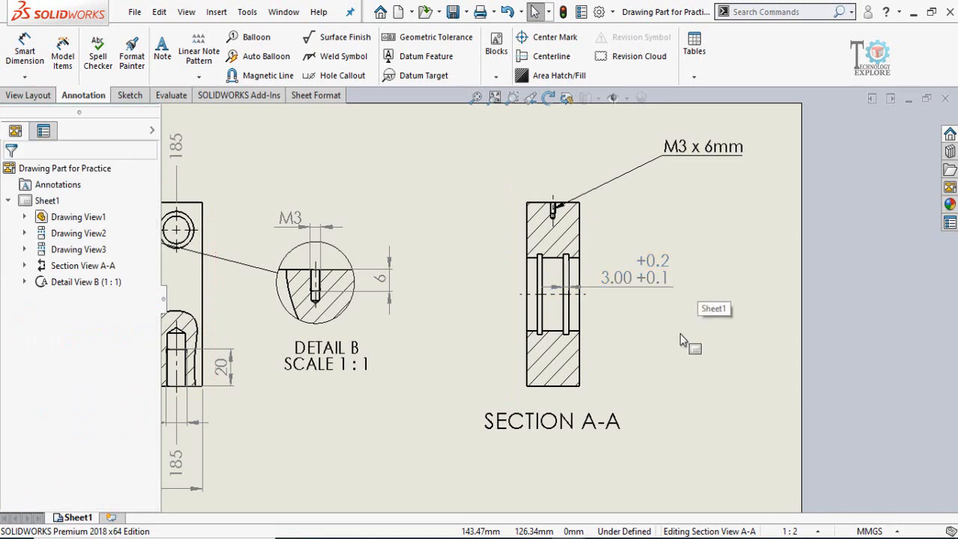
# Add a new blank sheet to the drawing
pyautogui.press('f')
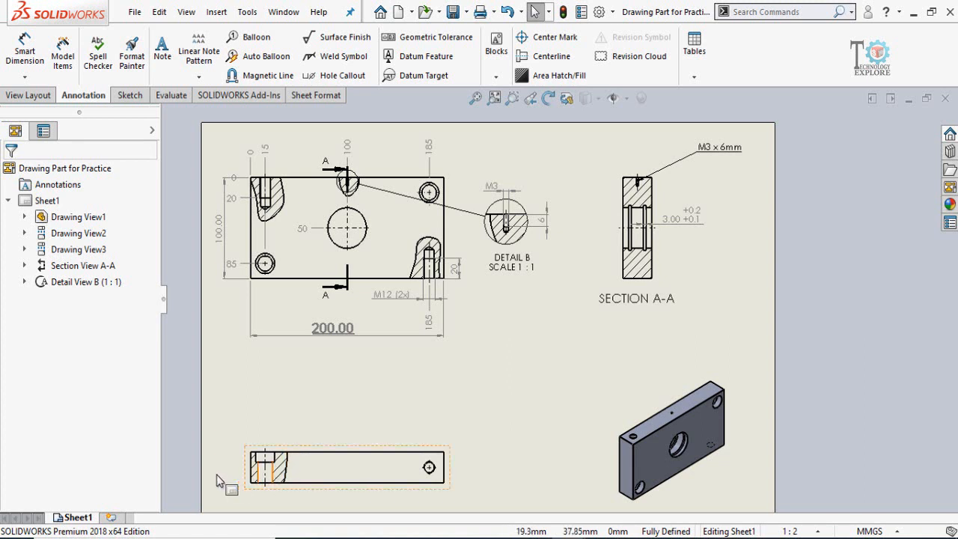
pyautogui.moveTo(266, 501); pyautogui.dragTo(257, 465, button='middle')
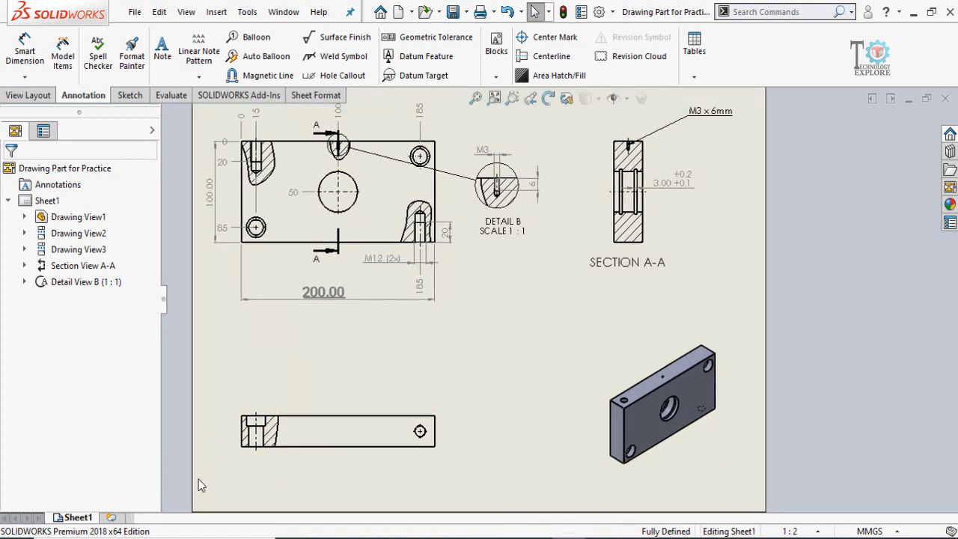
pyautogui.moveTo(432, 326); pyautogui.dragTo(450, 374, button='middle')
pyautogui.scroll(2, 446, 357)
pyautogui.scroll(-1, 533, 373)
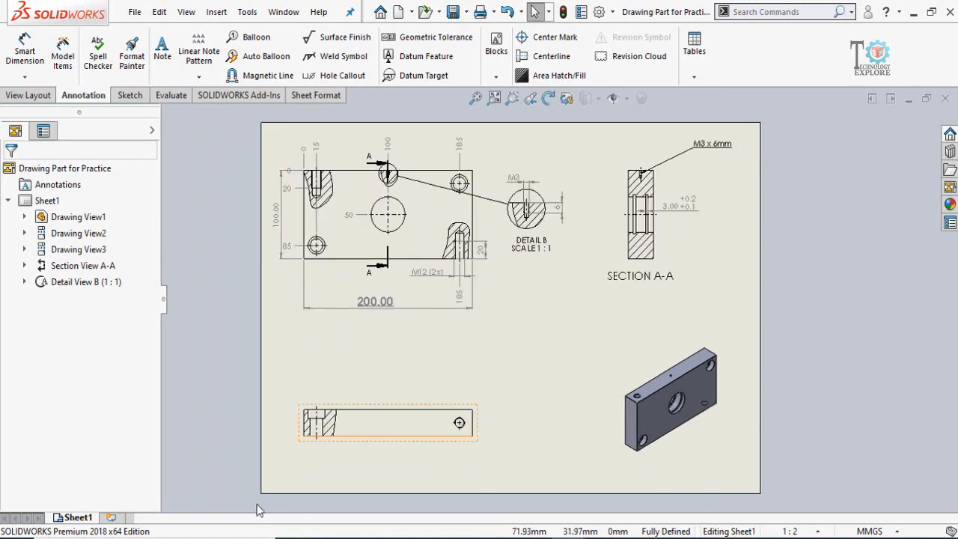
pyautogui.click(113, 517)
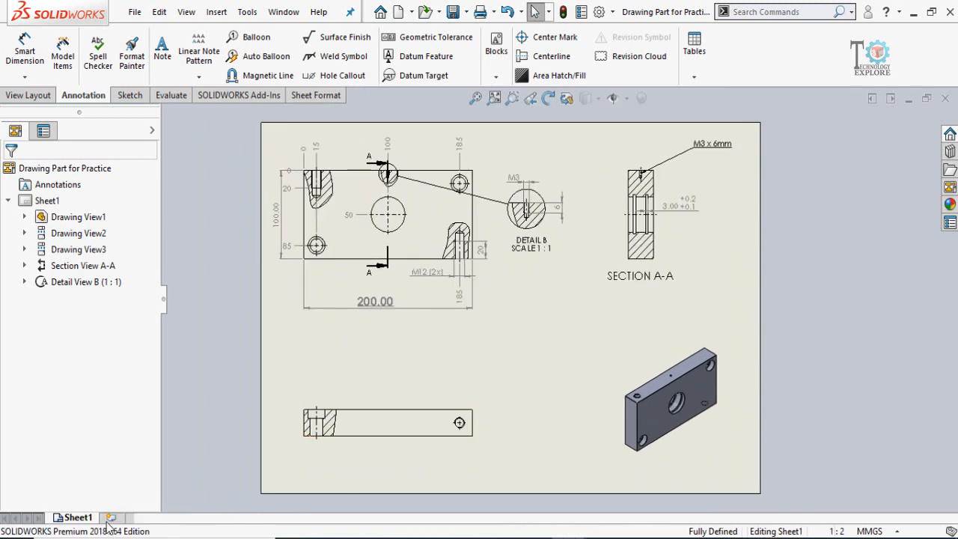
pyautogui.scroll(3, 401, 293)
pyautogui.moveTo(620, 298); pyautogui.dragTo(570, 301, button='middle')
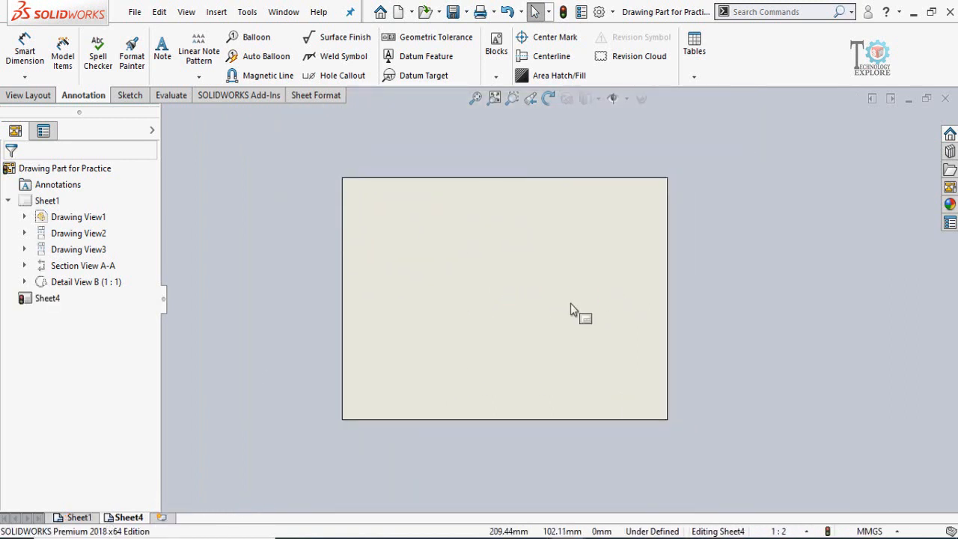
# Insert a front model view of the practice part near the middle of the new sheet
pyautogui.click(36, 98)
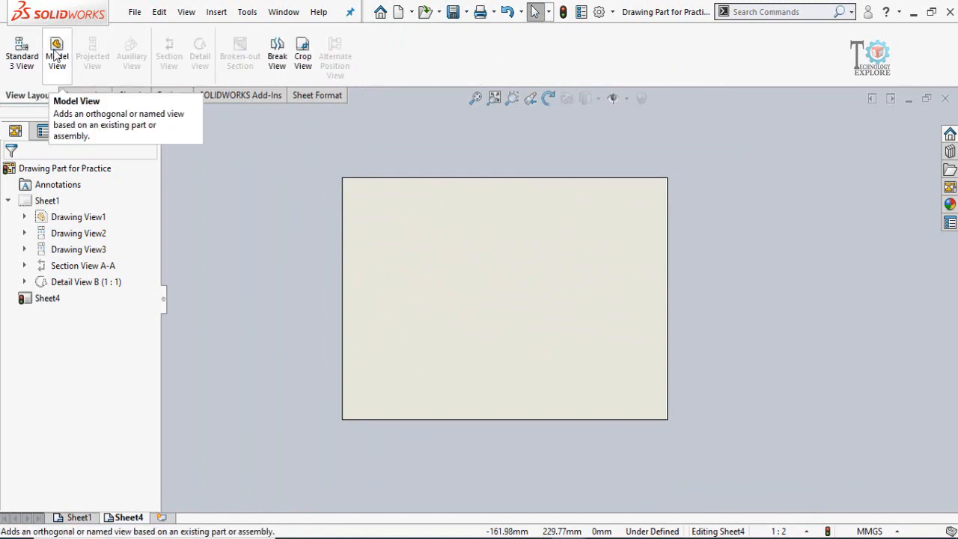
pyautogui.click(58, 55)
pyautogui.doubleClick(66, 316)
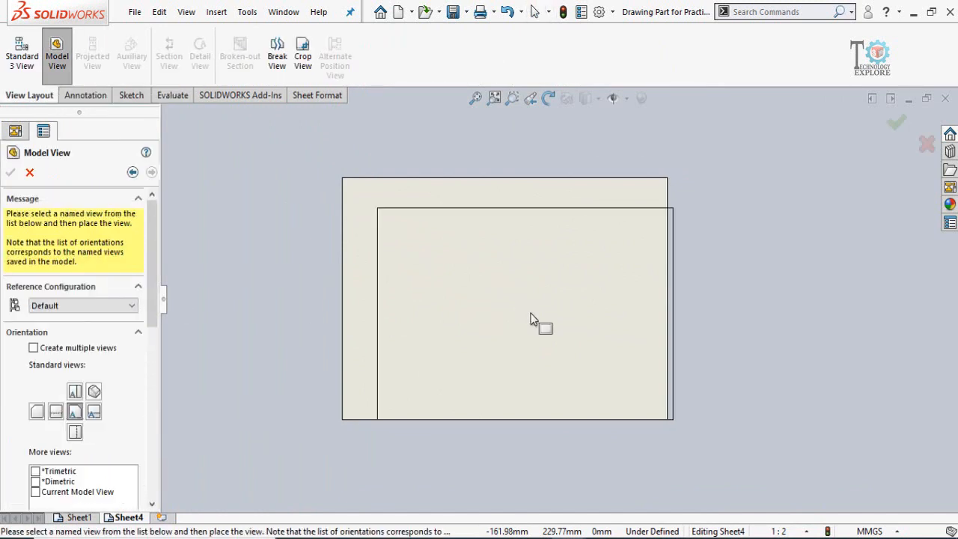
pyautogui.click(494, 315)
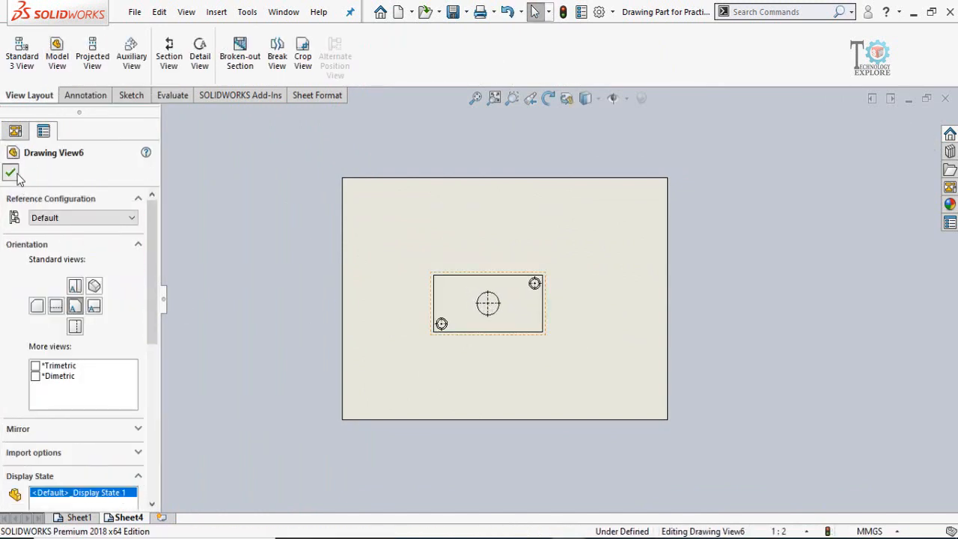
pyautogui.click(15, 172)
# Switch the front view on the new sheet to a custom scale of 2:1
pyautogui.click(460, 337)
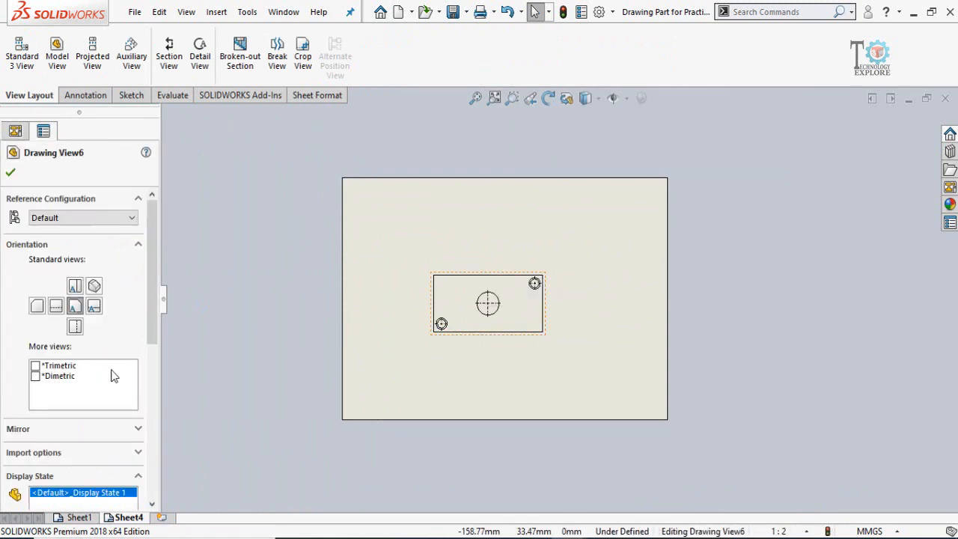
pyautogui.moveTo(156, 283); pyautogui.dragTo(160, 423)
pyautogui.click(54, 329)
pyautogui.click(58, 348)
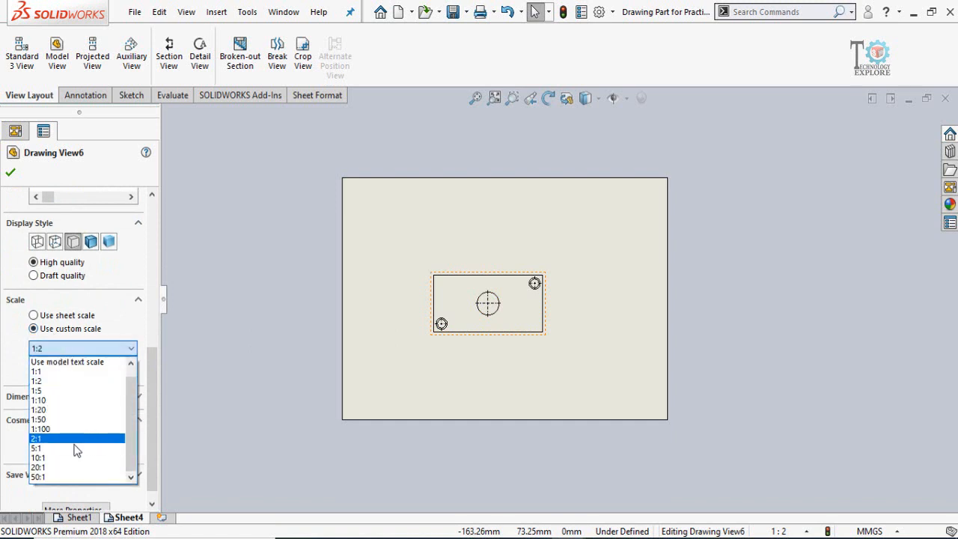
pyautogui.click(72, 448)
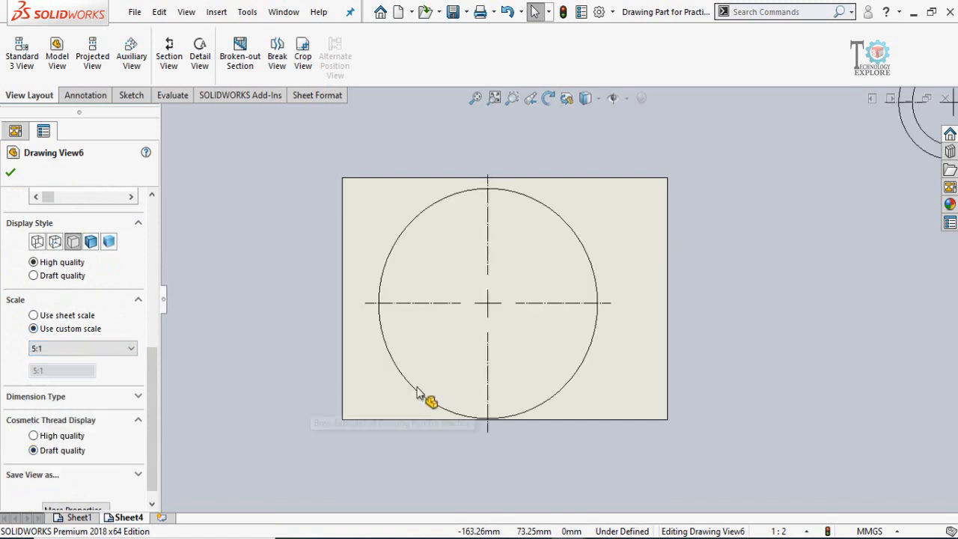
pyautogui.scroll(3, 417, 389)
pyautogui.click(44, 348)
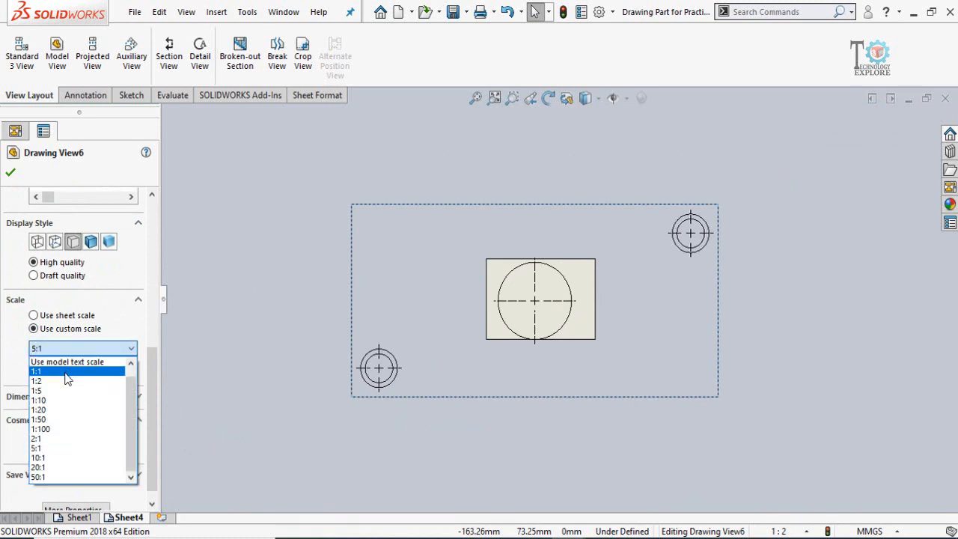
pyautogui.click(55, 439)
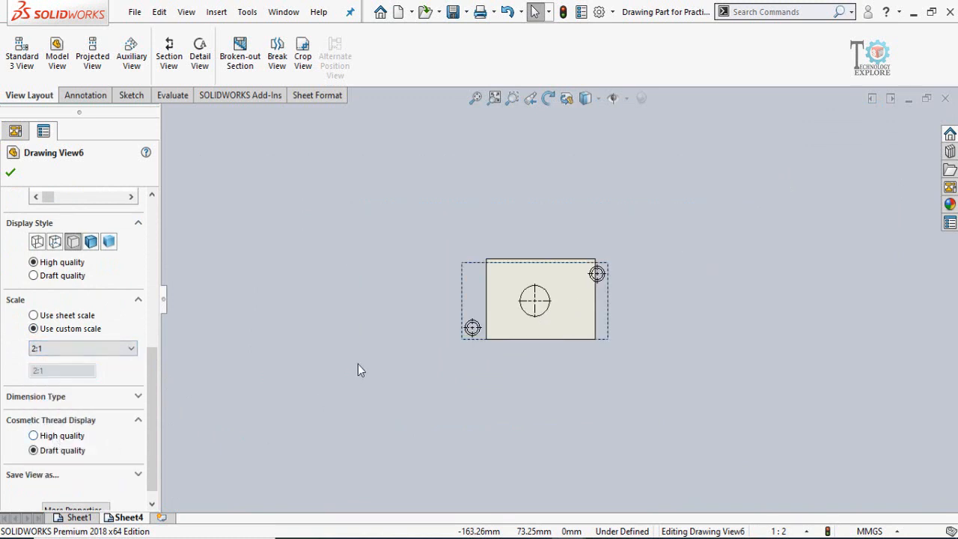
pyautogui.scroll(-3, 588, 320)
pyautogui.click(507, 403)
pyautogui.scroll(-3, 487, 338)
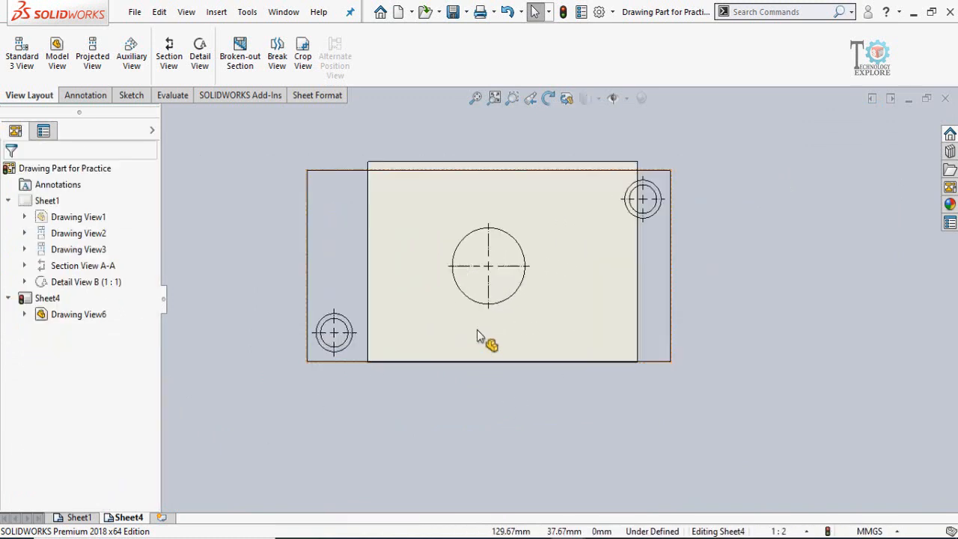
pyautogui.click(485, 371)
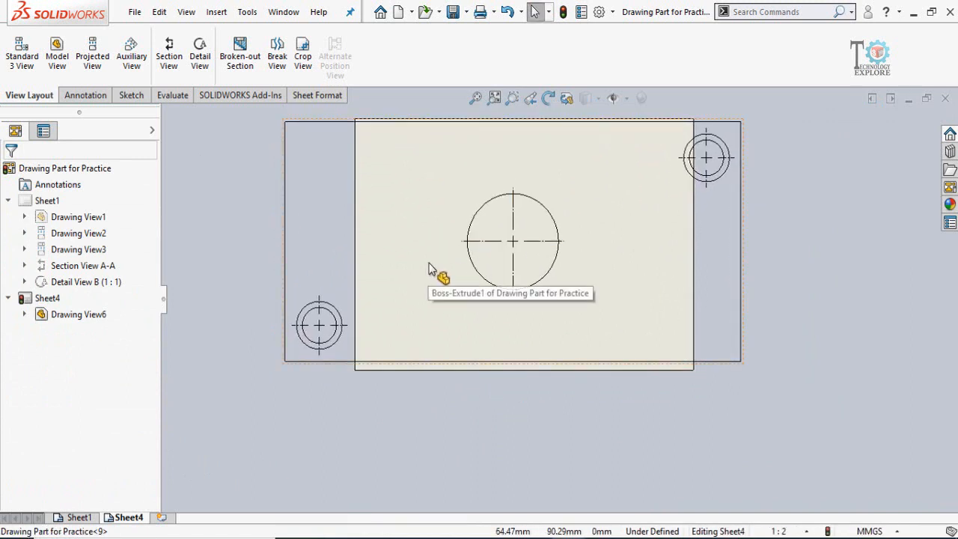
# Break the front view with two vertical curve-cut breaks, one on each side of the large central hole
pyautogui.scroll(2, 439, 265)
pyautogui.scroll(-1, 496, 255)
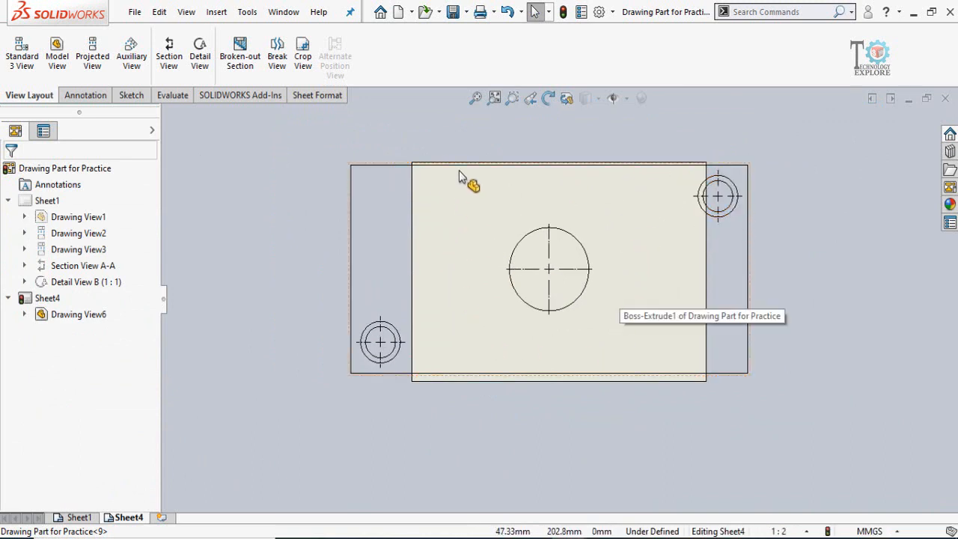
pyautogui.moveTo(506, 300); pyautogui.dragTo(502, 324, button='middle')
pyautogui.scroll(-2, 576, 299)
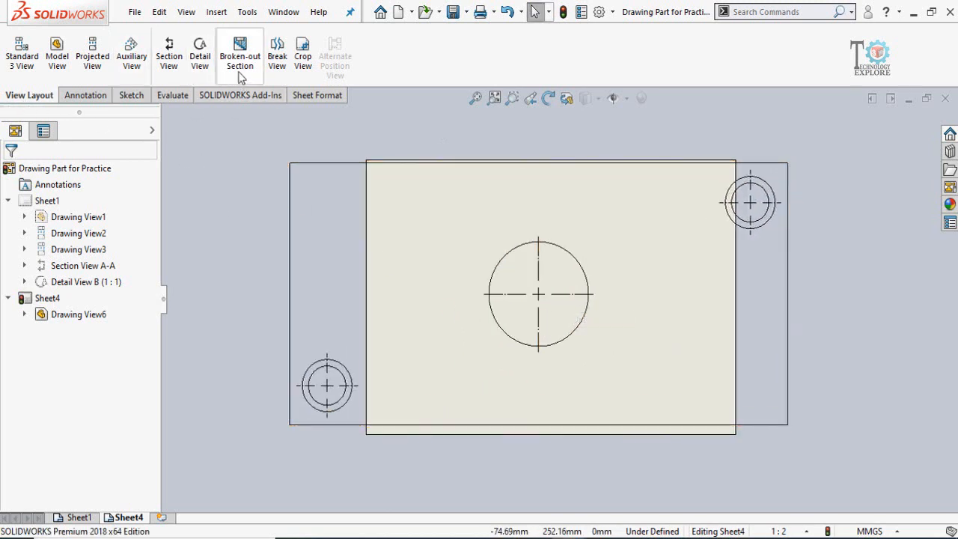
pyautogui.click(279, 66)
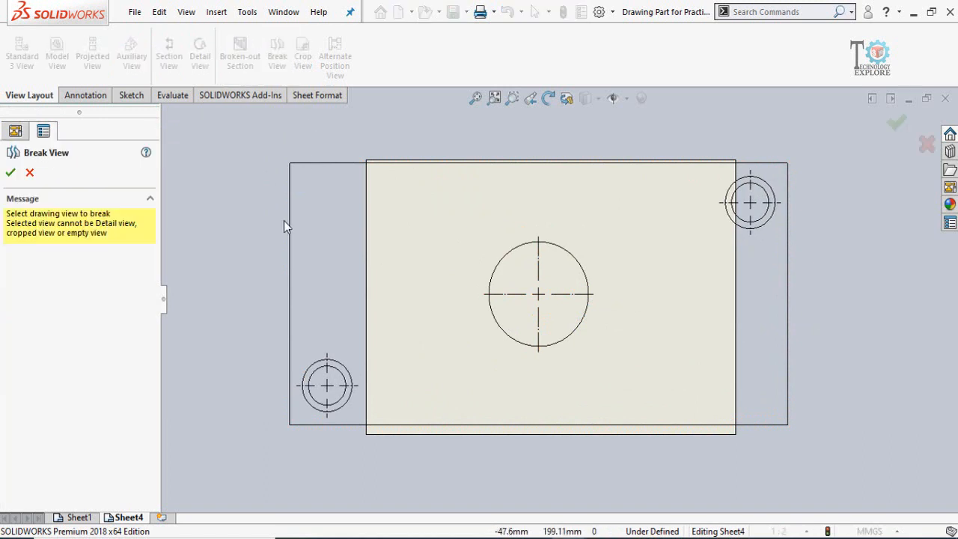
pyautogui.click(405, 268)
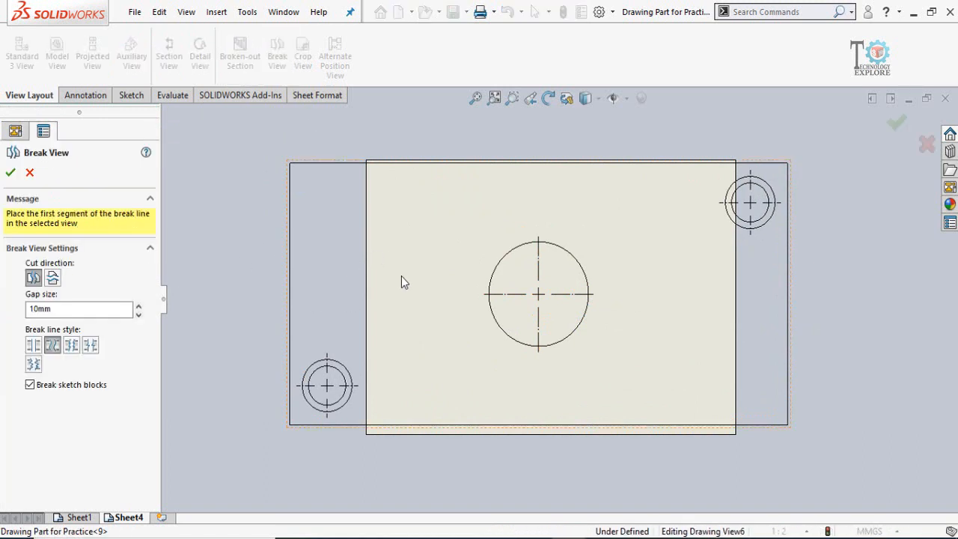
pyautogui.click(356, 330)
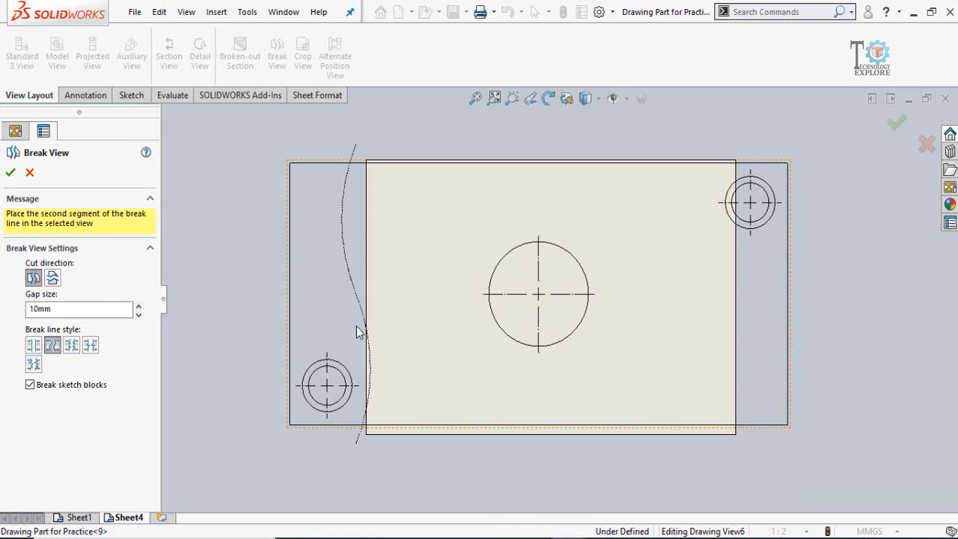
pyautogui.click(471, 328)
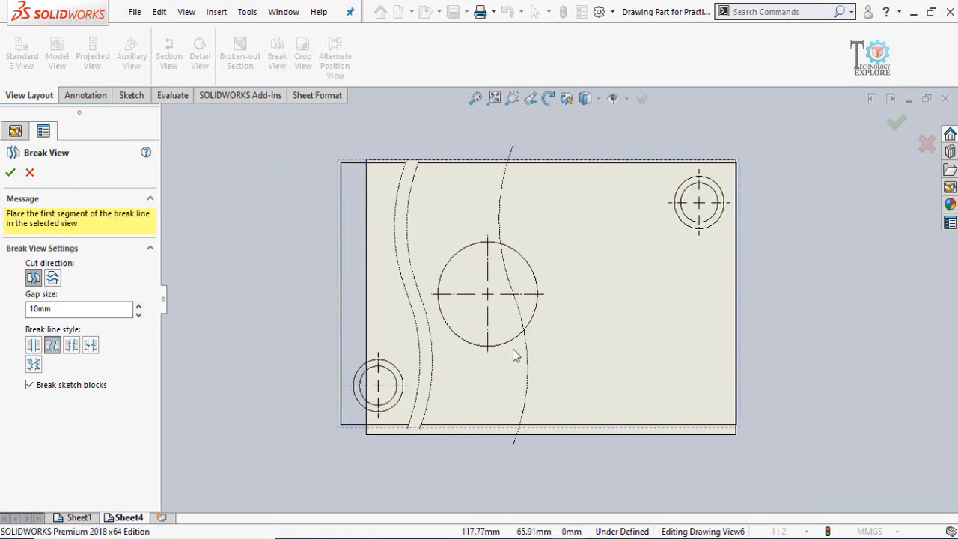
pyautogui.click(552, 333)
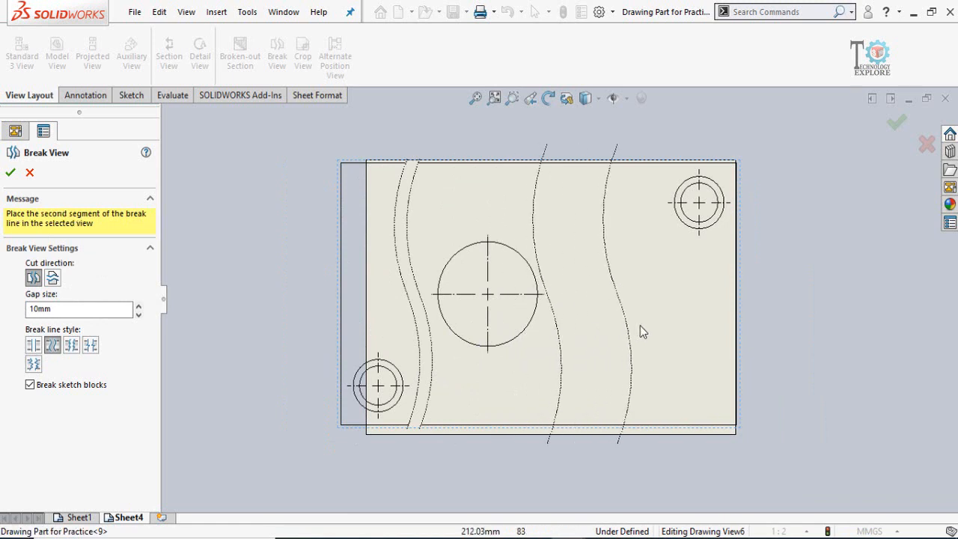
pyautogui.click(678, 333)
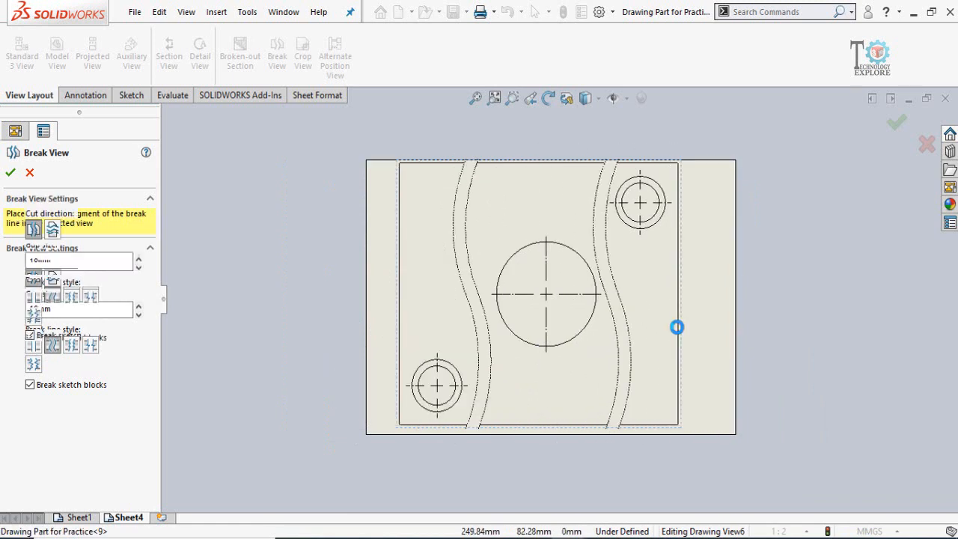
# Set the gap size of the view breaks to 5 mm
pyautogui.doubleClick(56, 312)
pyautogui.scroll(-3, 524, 337)
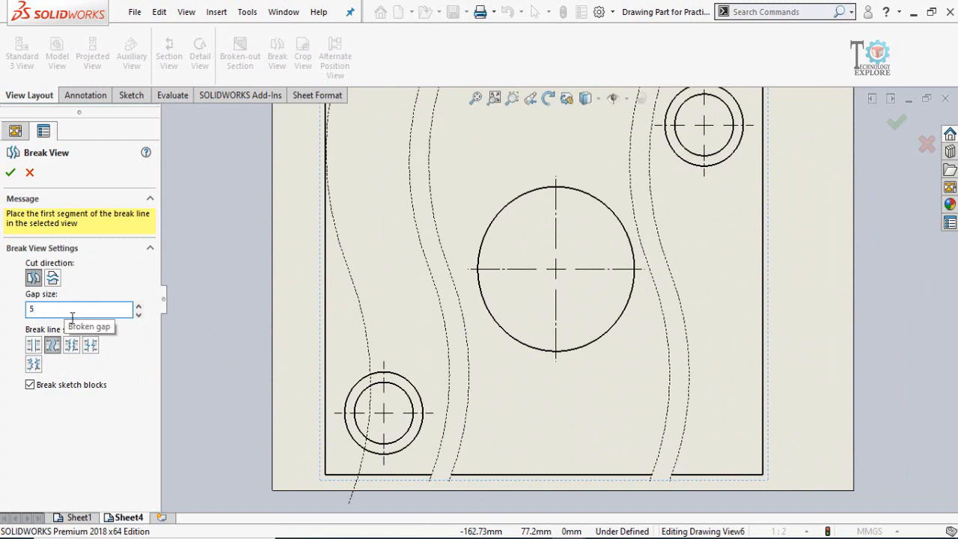
pyautogui.write('5')
pyautogui.press('Return')
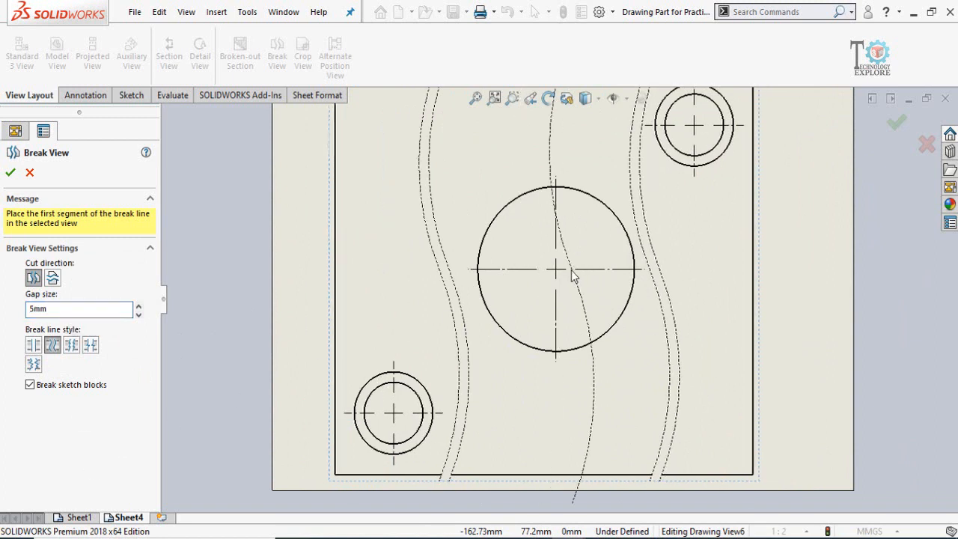
pyautogui.scroll(3, 572, 273)
pyautogui.scroll(-2, 629, 246)
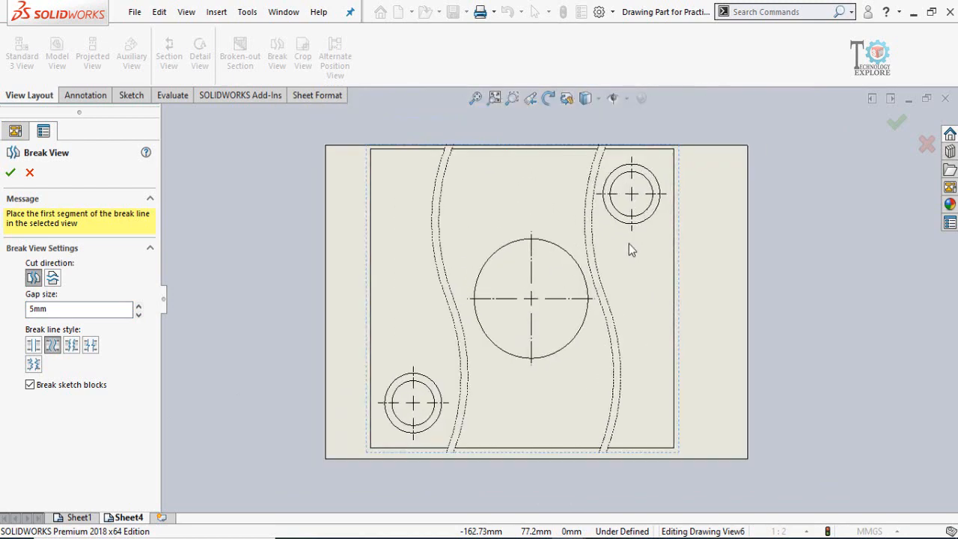
# Try the straight-cut break line style, return to the curve cut and accept the broken view
pyautogui.click(34, 346)
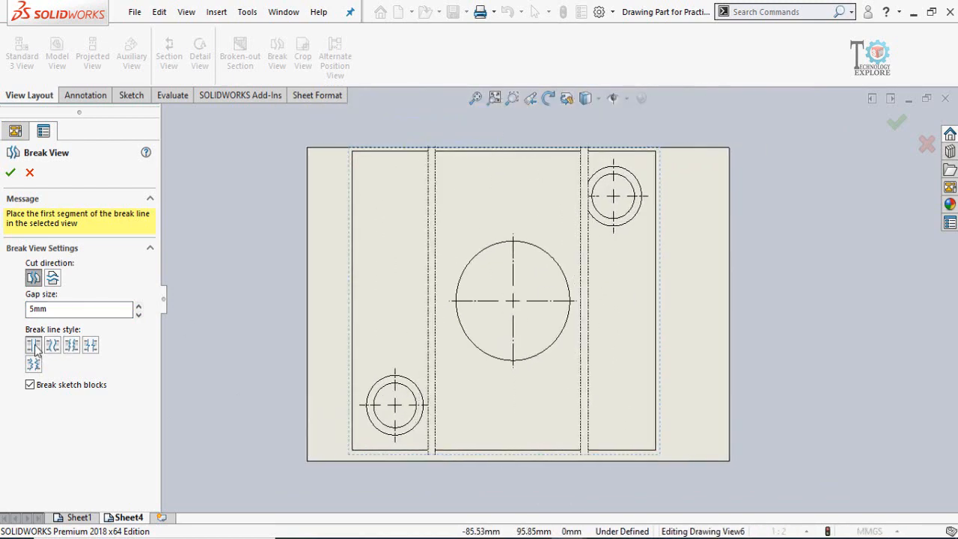
pyautogui.click(53, 347)
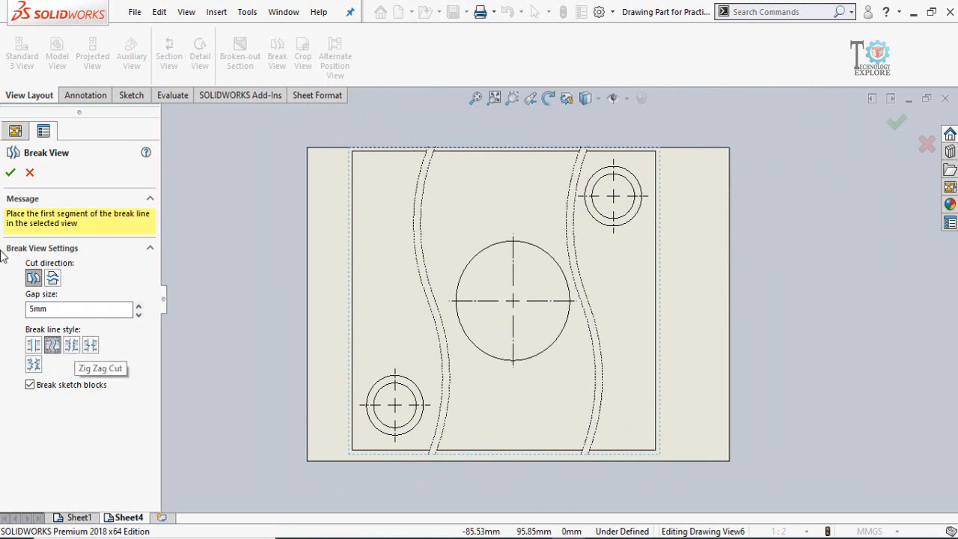
pyautogui.click(10, 174)
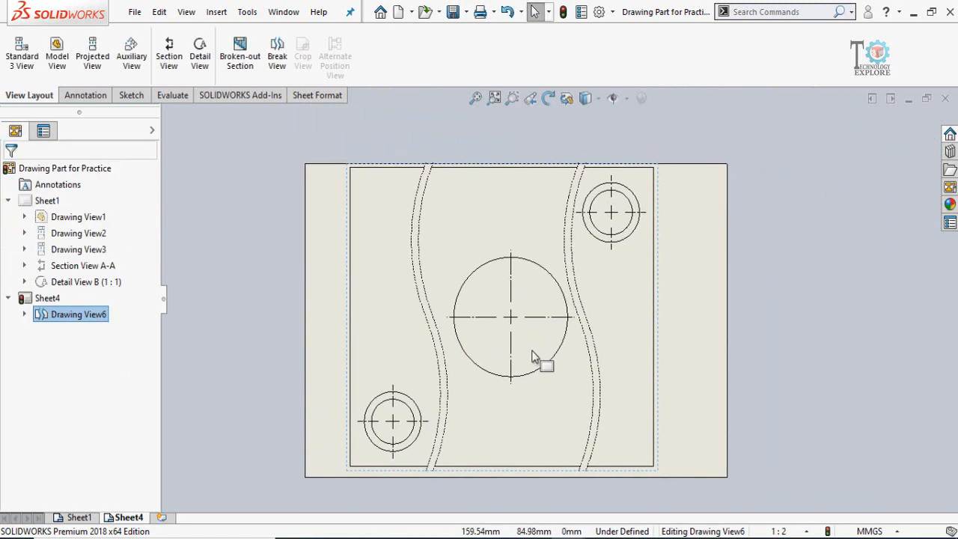
# Dimension the overall width of the broken front view along its upper edge, placing the dimension above the view
pyautogui.scroll(2, 528, 297)
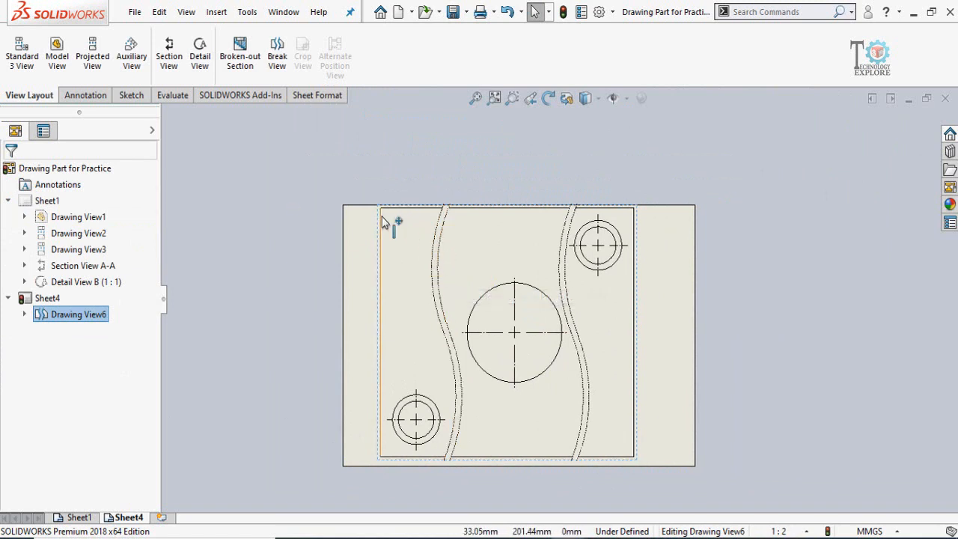
pyautogui.moveTo(732, 379); pyautogui.dragTo(724, 217, button='right')
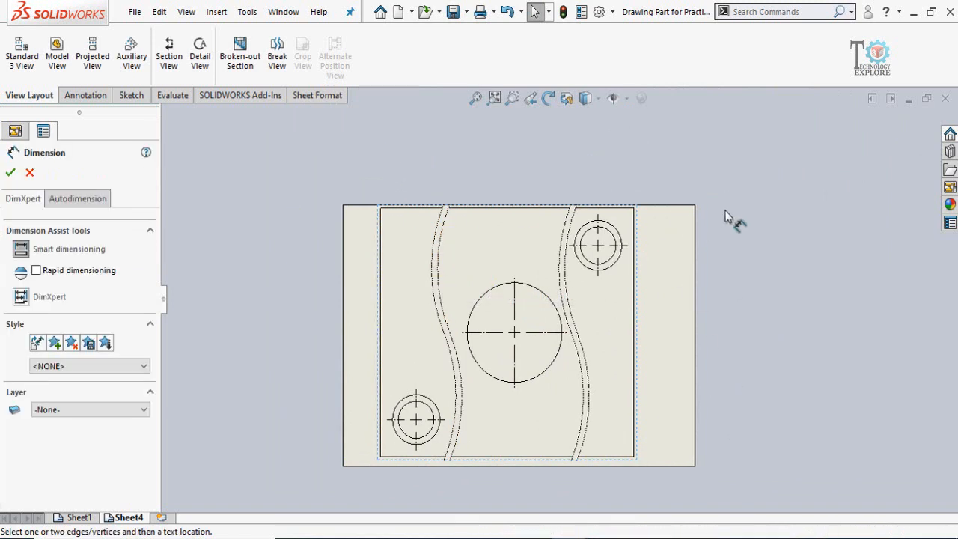
pyautogui.scroll(-2, 712, 281)
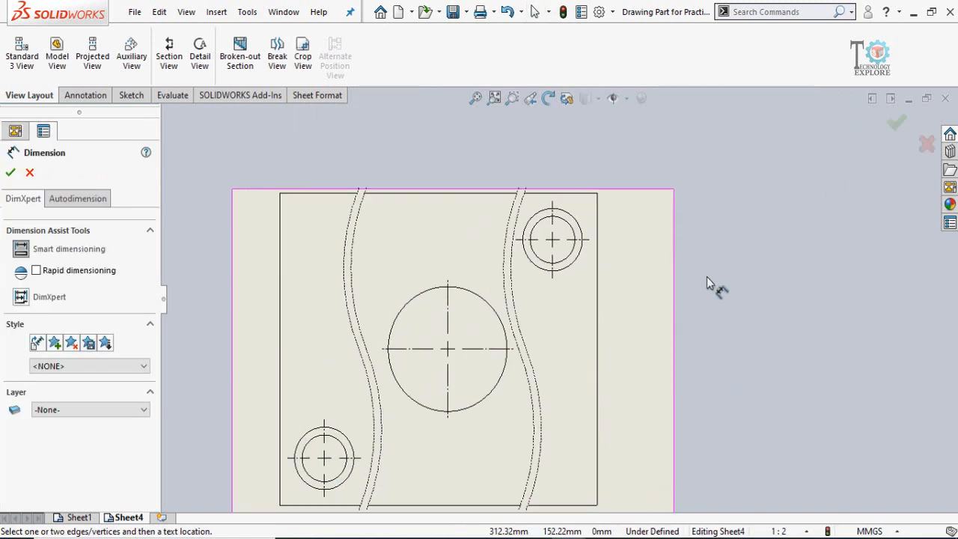
pyautogui.click(316, 195)
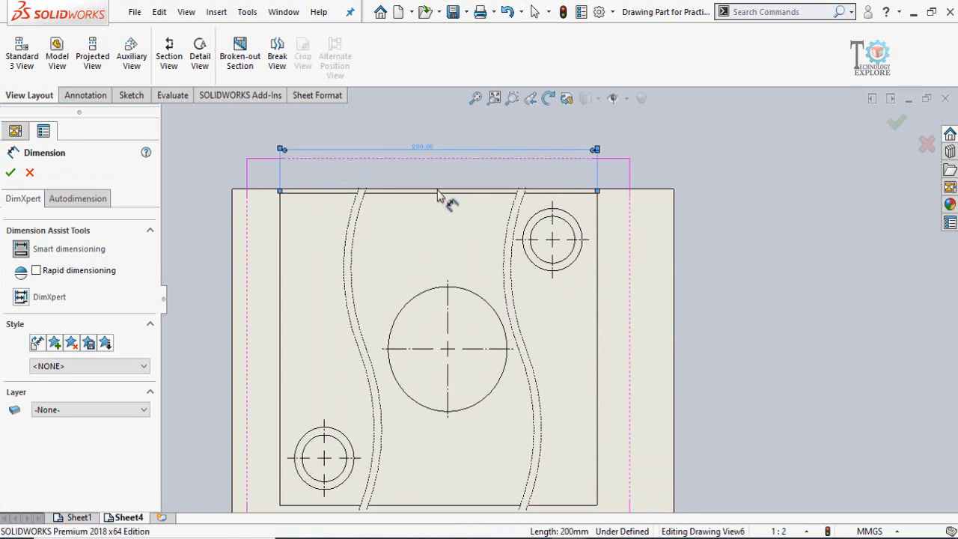
pyautogui.click(419, 161)
pyautogui.scroll(-2, 419, 168)
pyautogui.scroll(1, 470, 327)
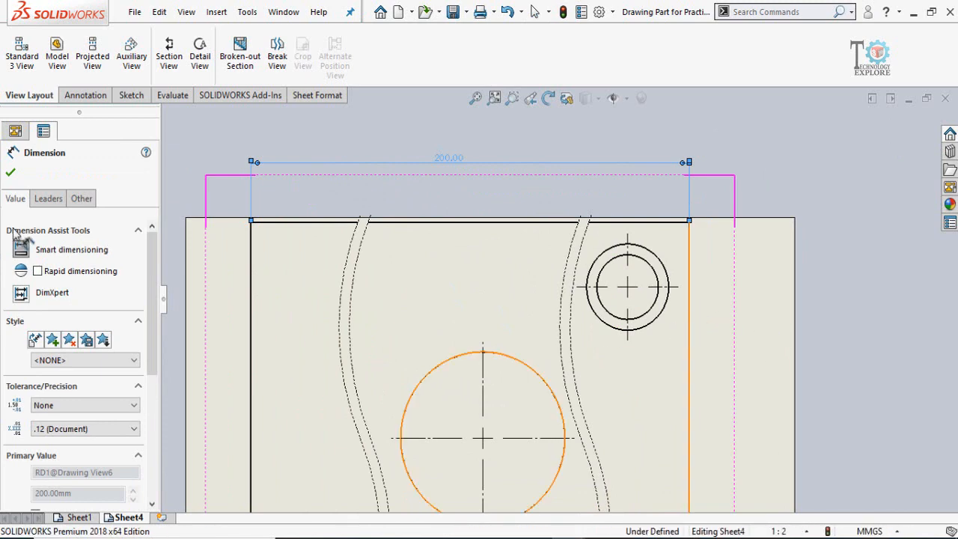
pyautogui.click(11, 172)
# Compare the plate's overall width dimension on Sheet1 with the one on the broken view on Sheet4
pyautogui.click(79, 518)
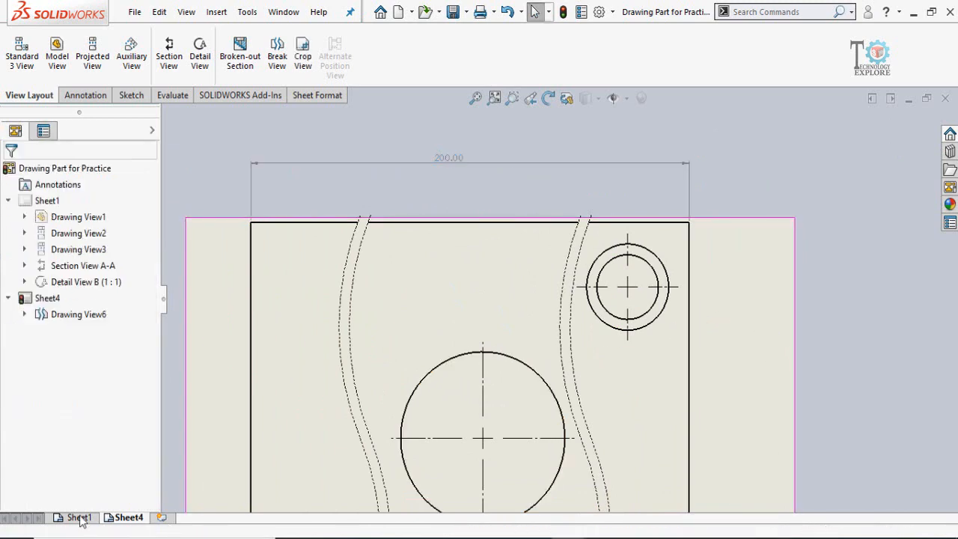
pyautogui.scroll(-4, 449, 352)
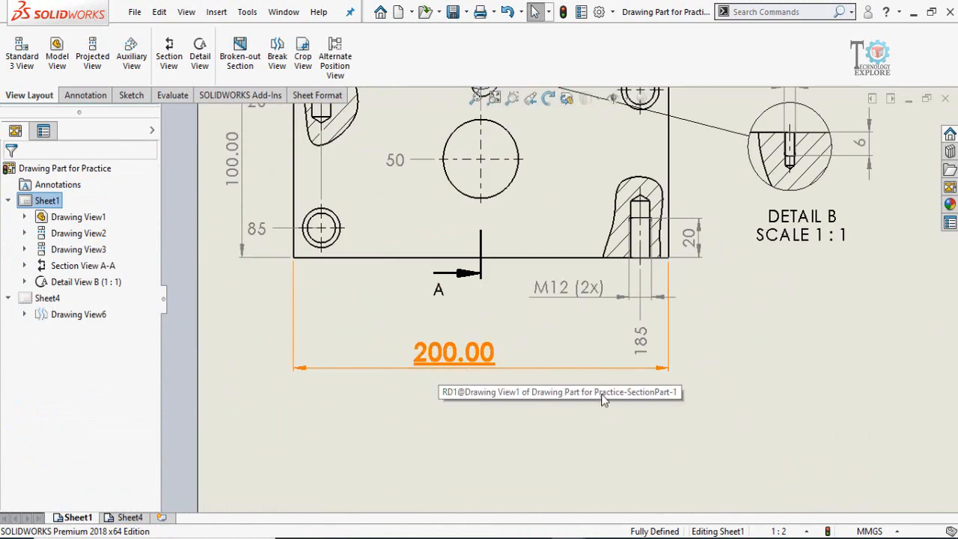
pyautogui.scroll(4, 603, 398)
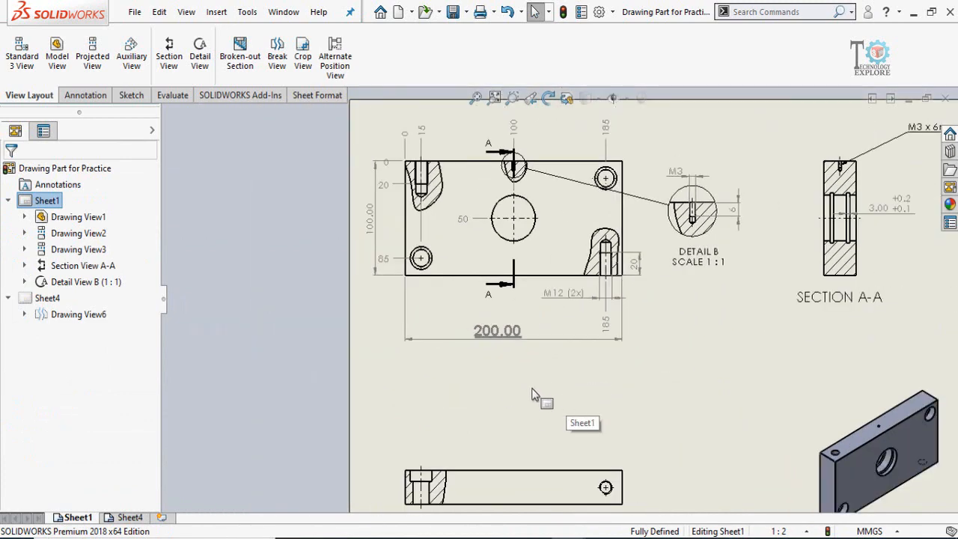
pyautogui.click(127, 517)
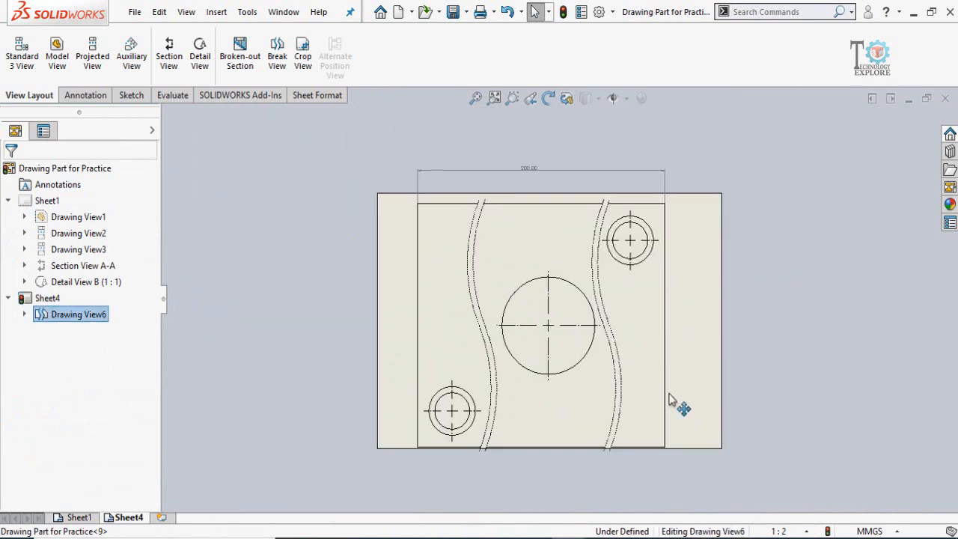
pyautogui.click(671, 401)
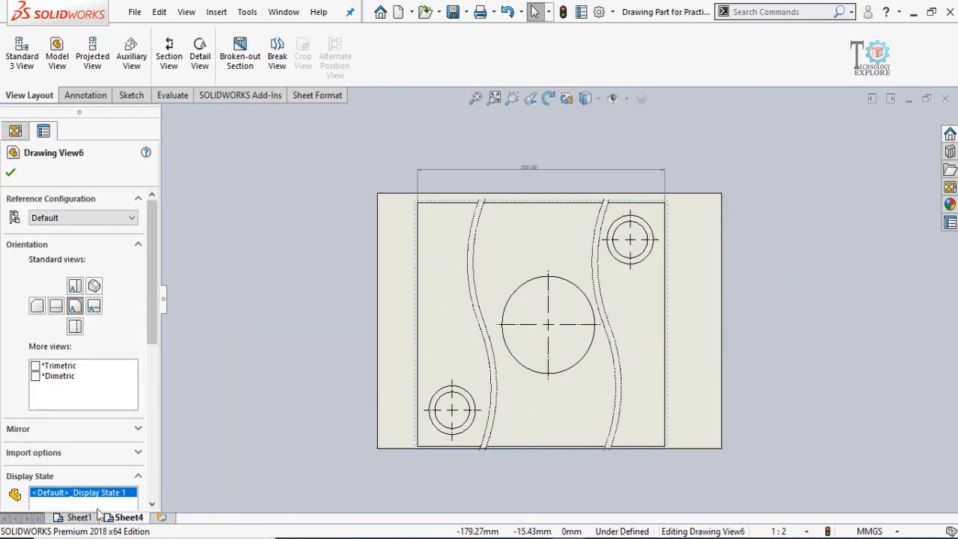
# Return to Sheet1 and review the complete layout of views, dimensions and notes
pyautogui.moveTo(87, 518); pyautogui.dragTo(504, 348)
pyautogui.scroll(4, 507, 348)
pyautogui.moveTo(573, 351); pyautogui.dragTo(486, 359, button='middle')
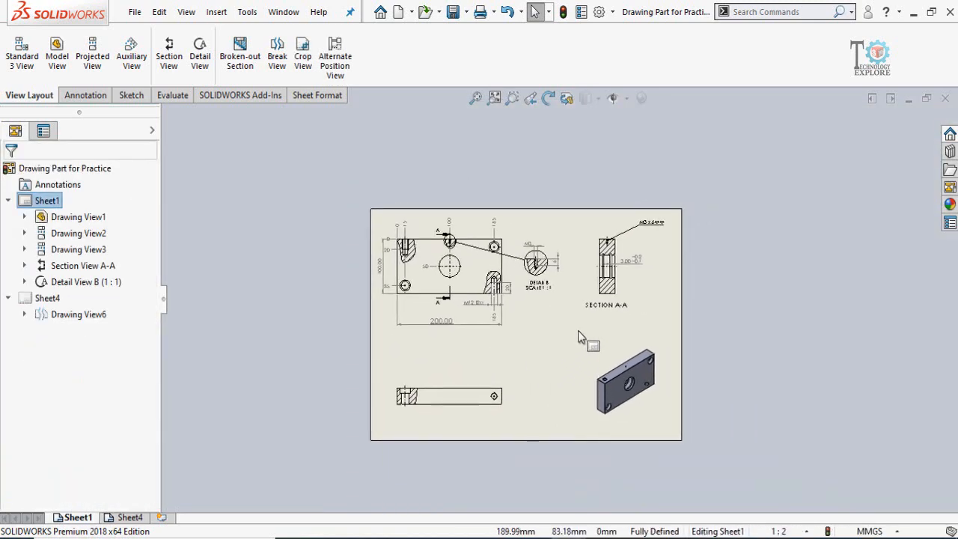
pyautogui.scroll(-2, 578, 332)
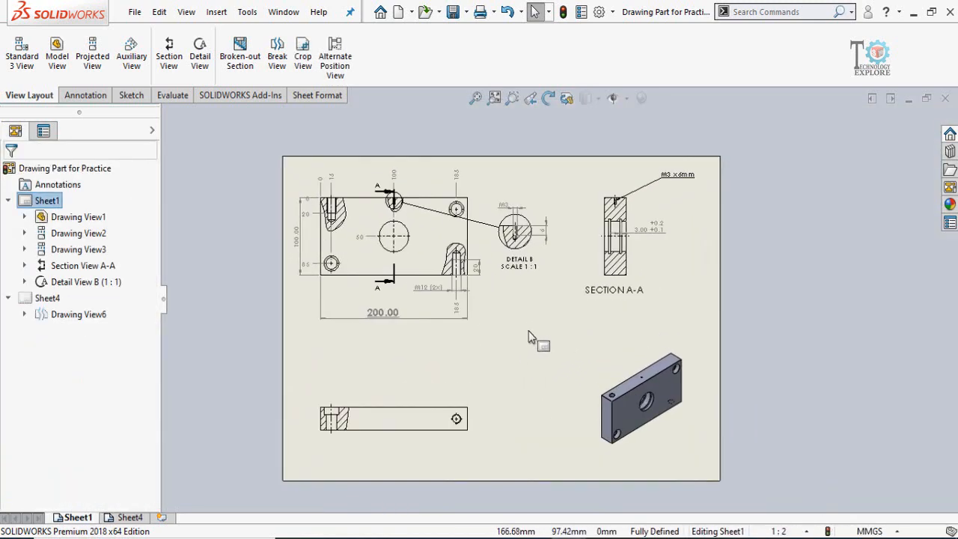